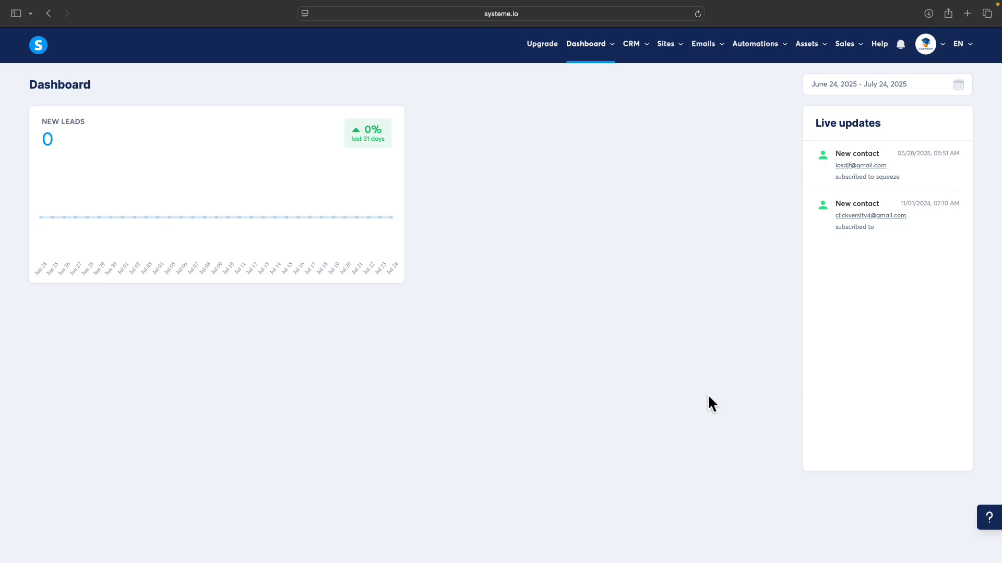
Step: Open the account's Payment gateways settings and confirm PayPal is already connected
click(927, 44)
click(908, 105)
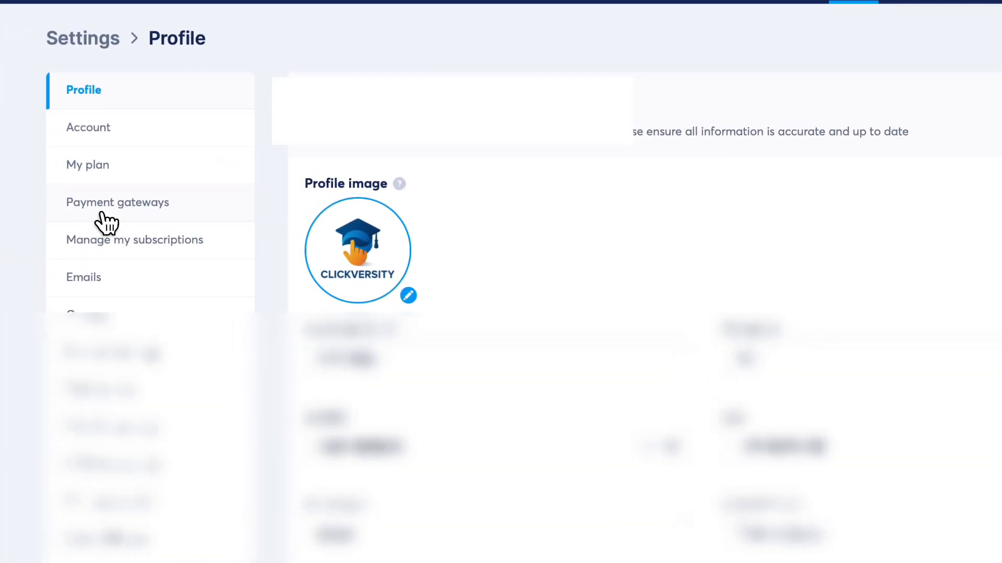
click(103, 214)
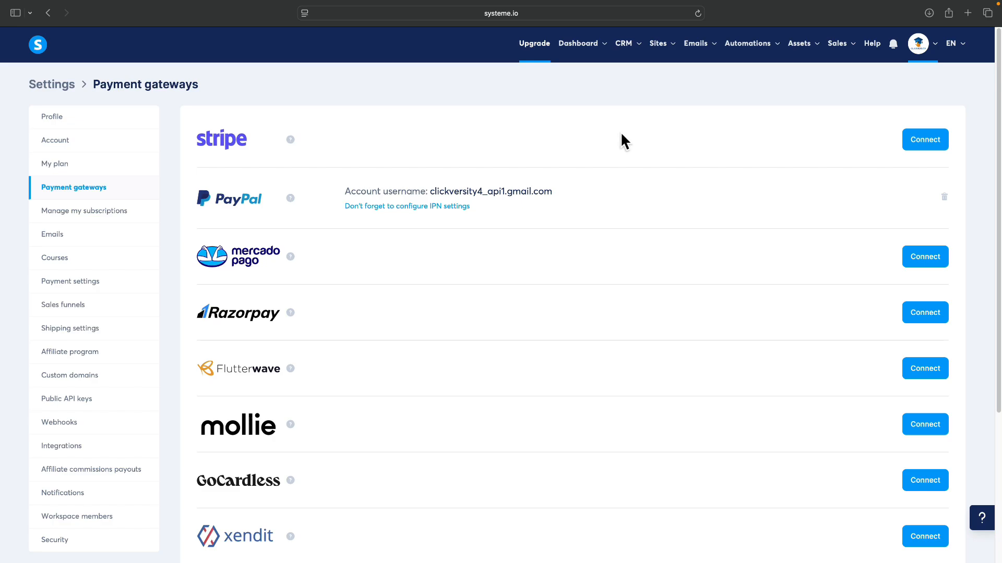
mouse_move(666, 51)
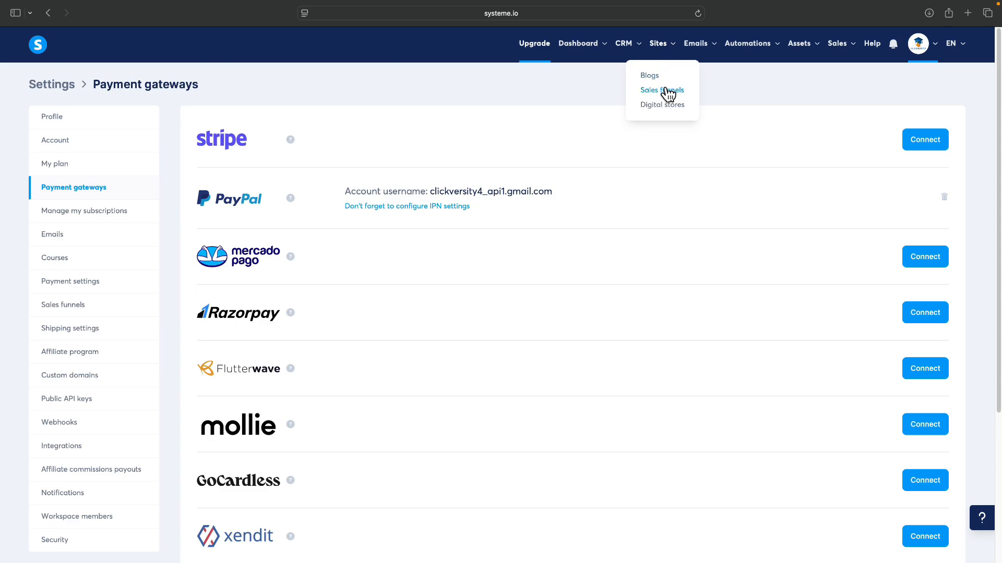
Step: Create a funnel named 'Sales Funnel' with the Sell goal and Euro currency
click(668, 92)
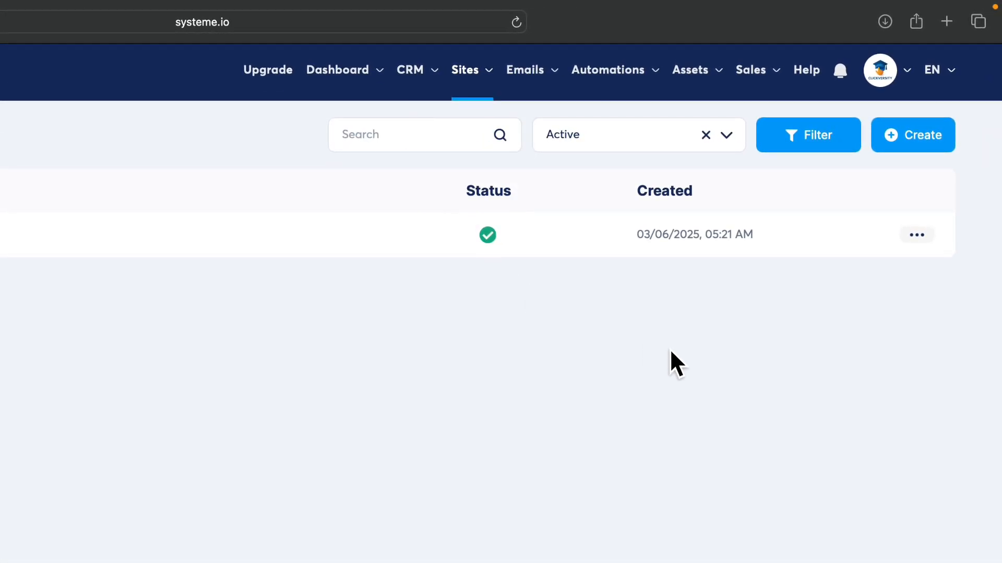
click(877, 141)
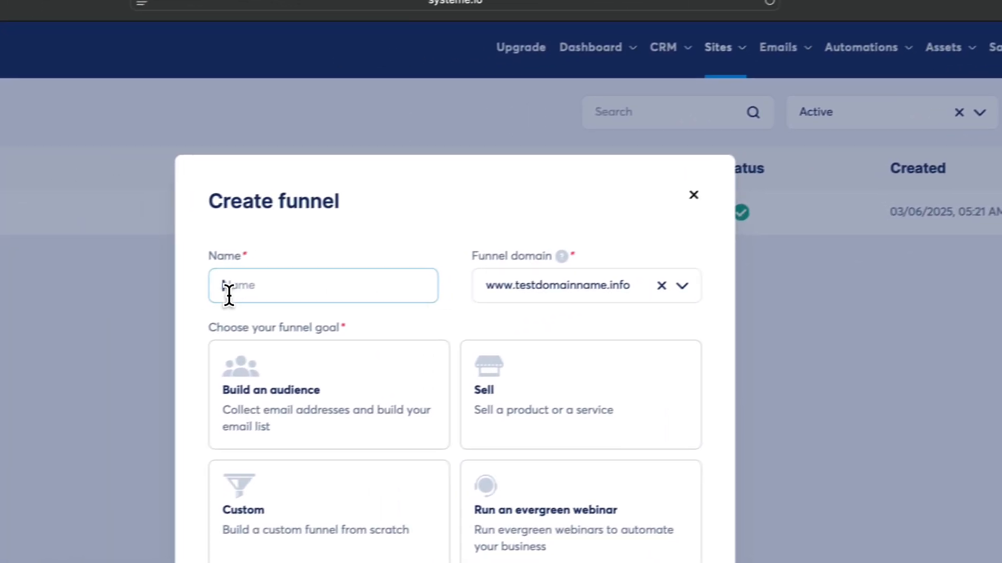
text(S)
text(ales )
text(Funnel)
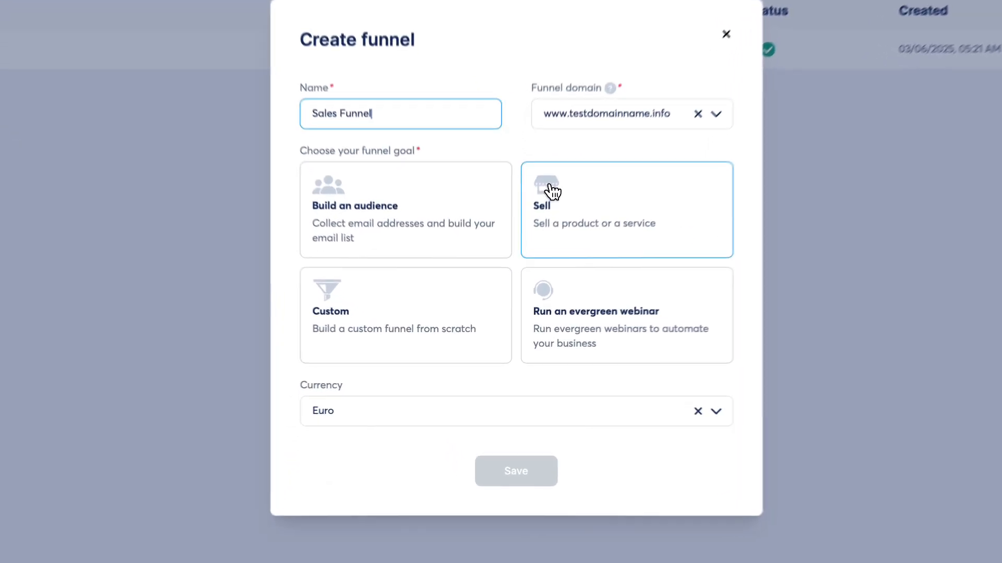
click(552, 192)
click(447, 412)
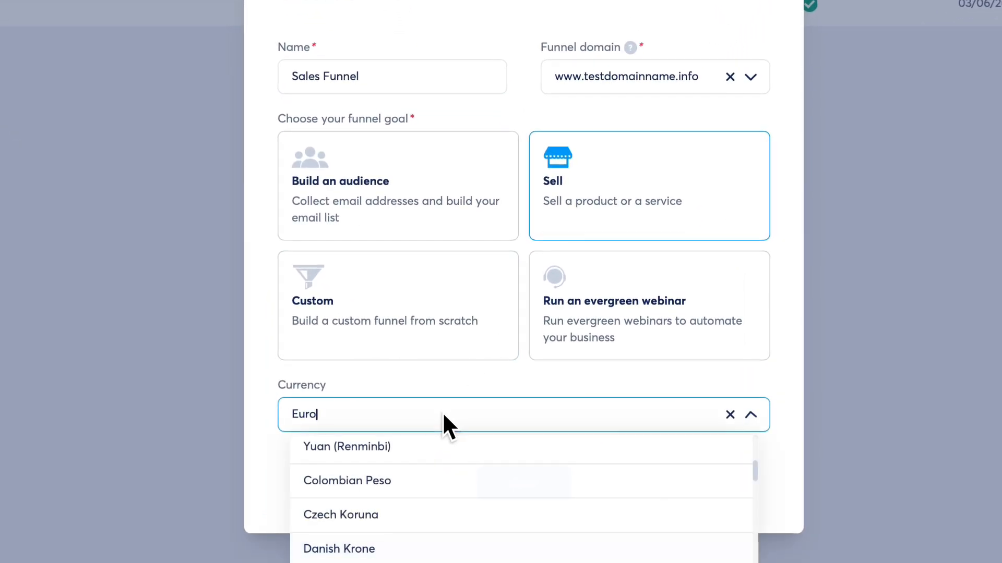
click(447, 411)
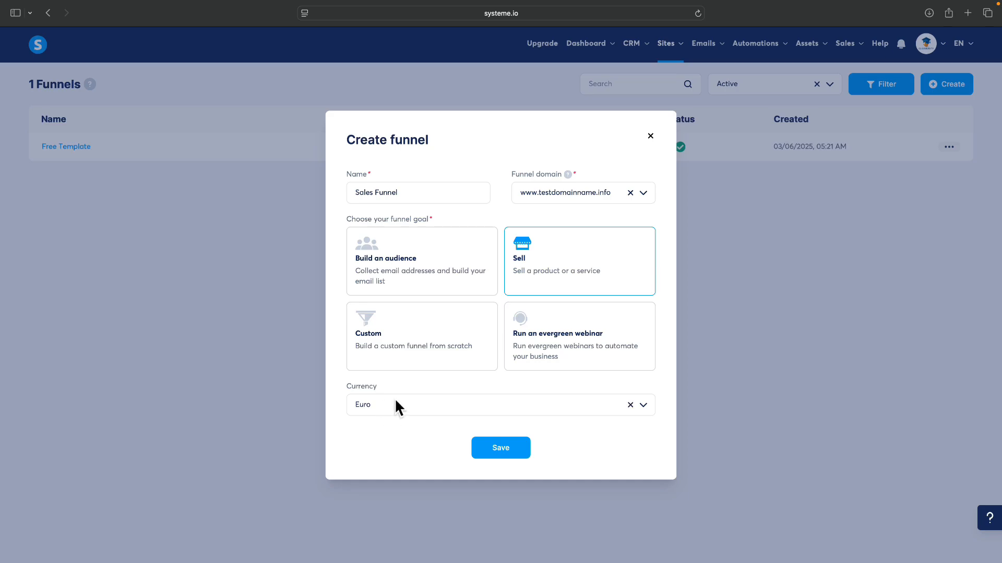
click(394, 405)
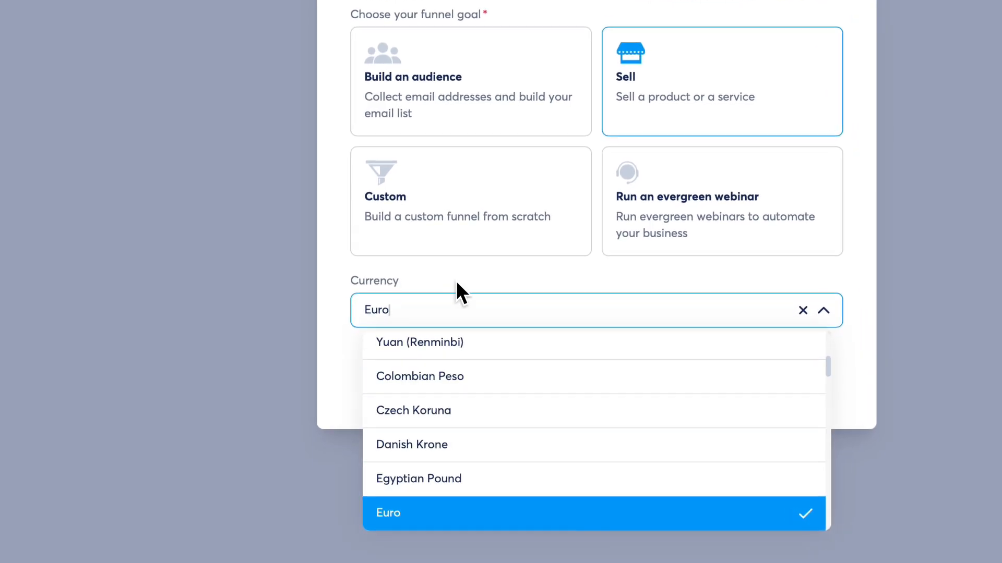
click(457, 284)
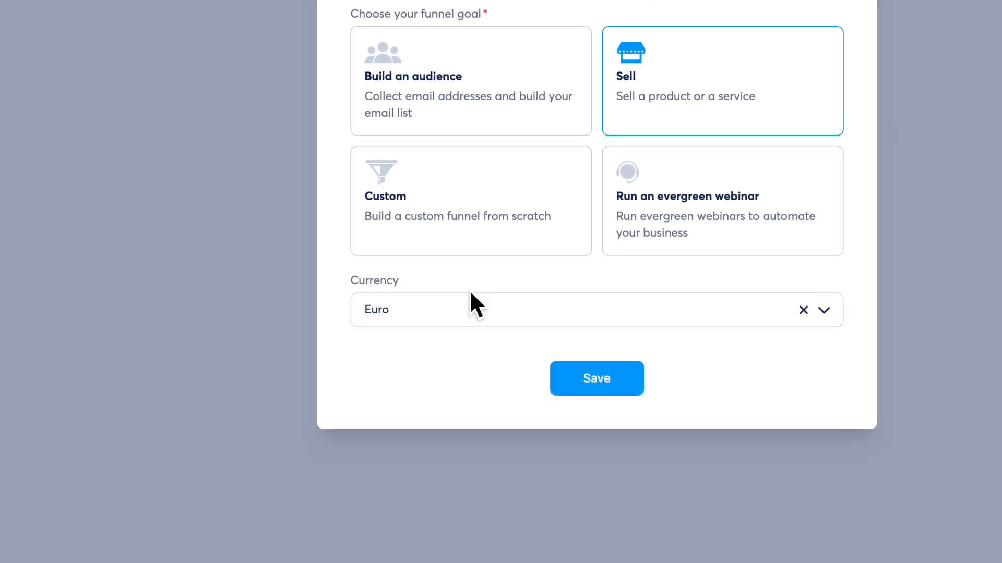
click(583, 368)
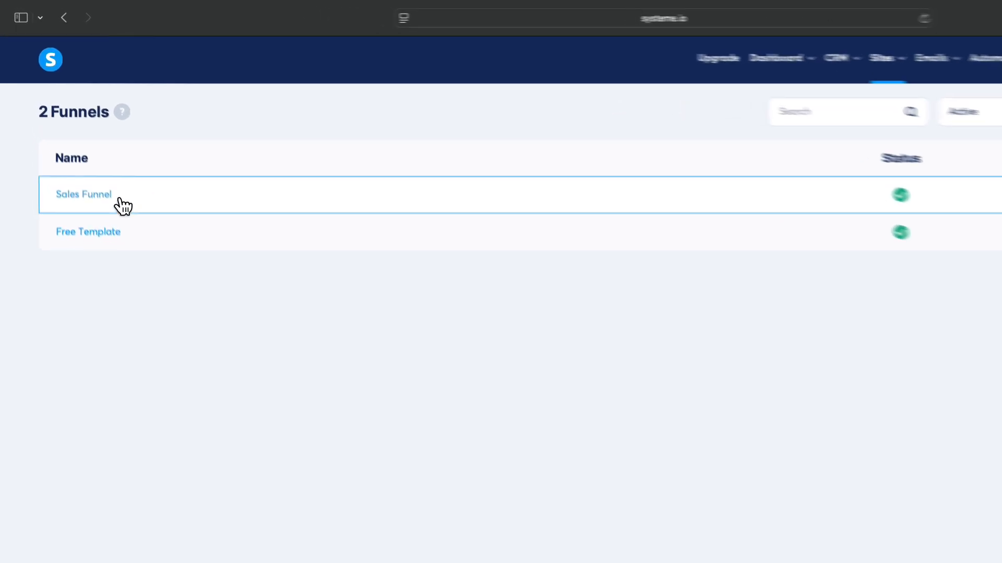
Step: Open Sales Funnel and review its Thank You Page and Order Form steps
click(78, 148)
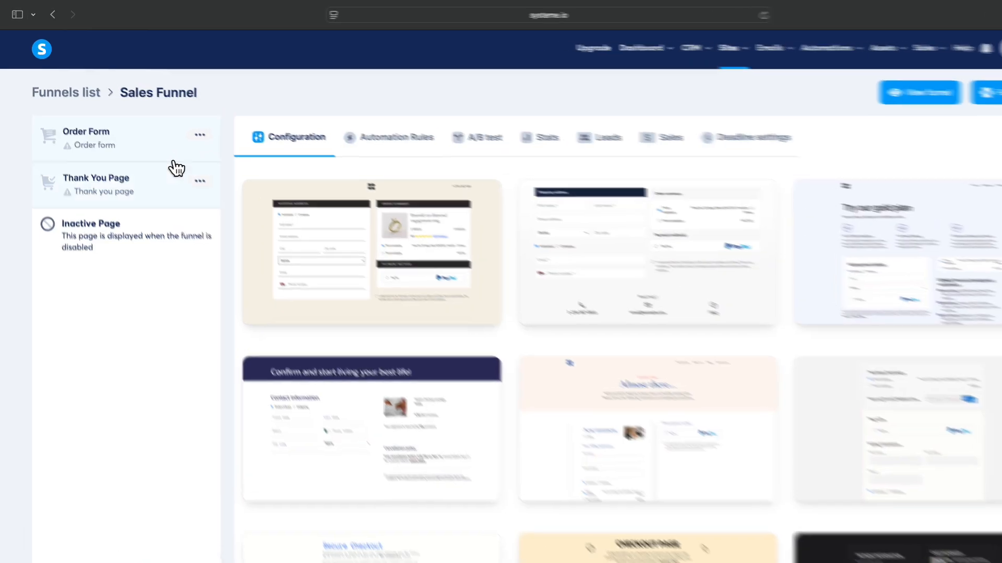
click(108, 175)
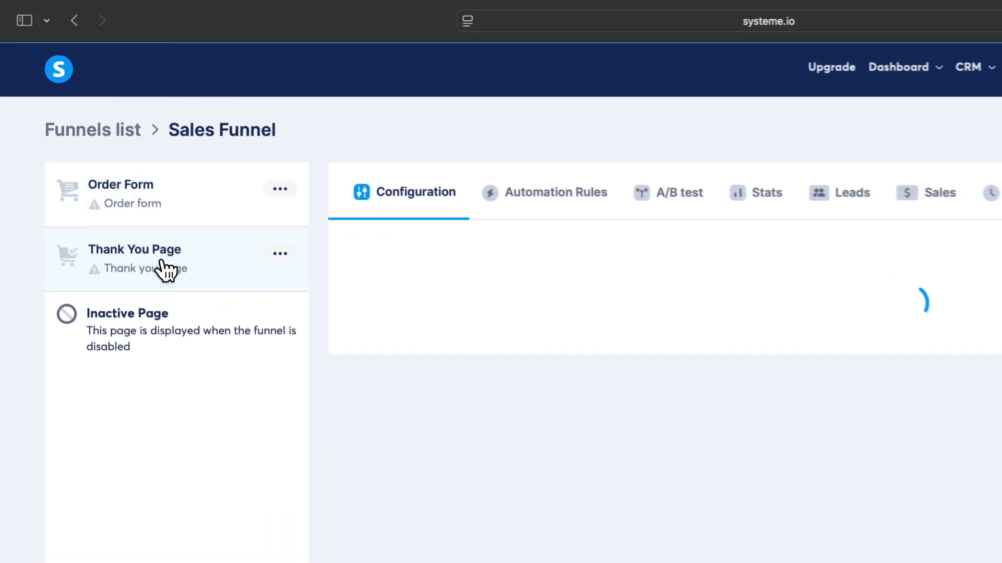
click(178, 218)
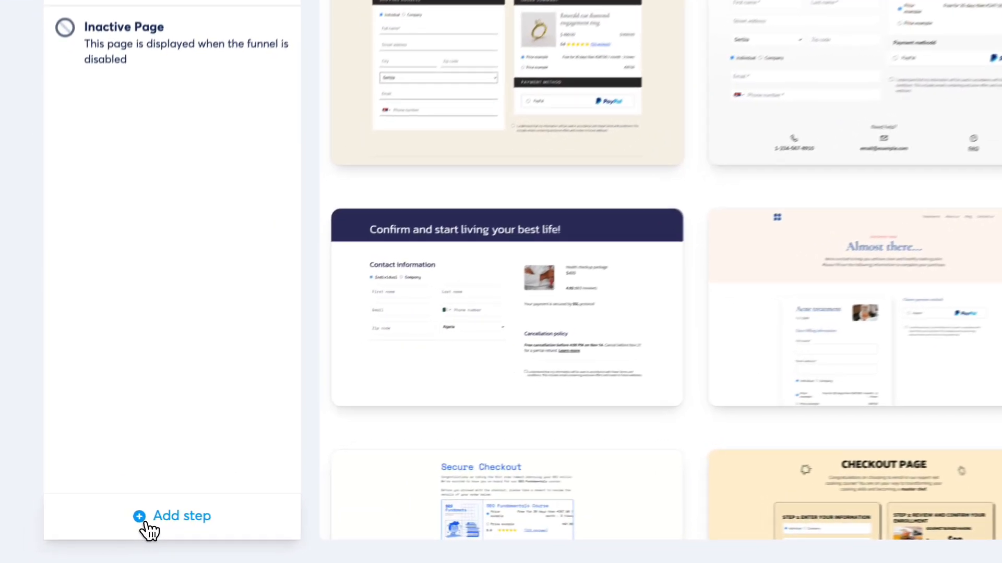
Step: Add a funnel step named 'Sales Page' with the Sales page type
click(146, 523)
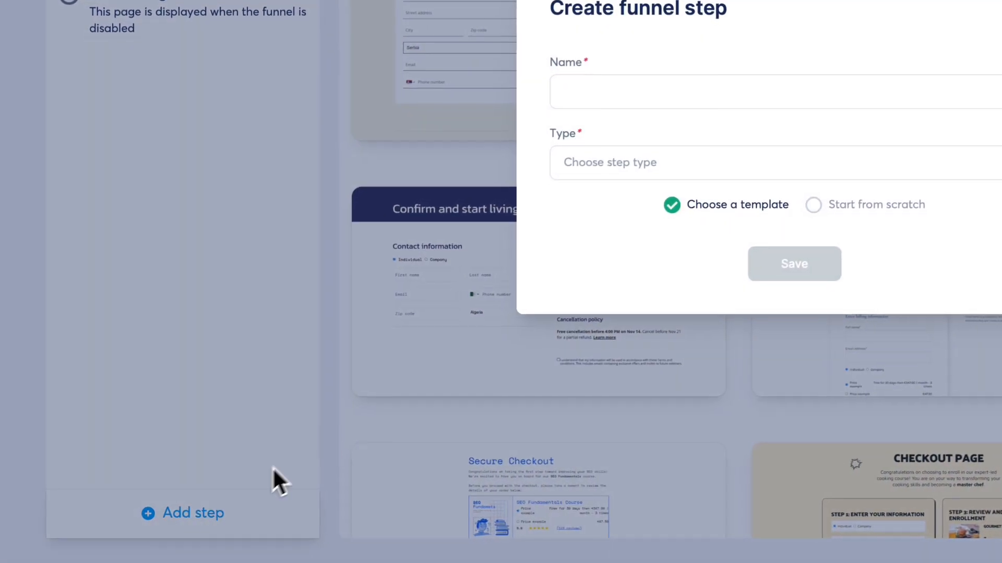
click(539, 213)
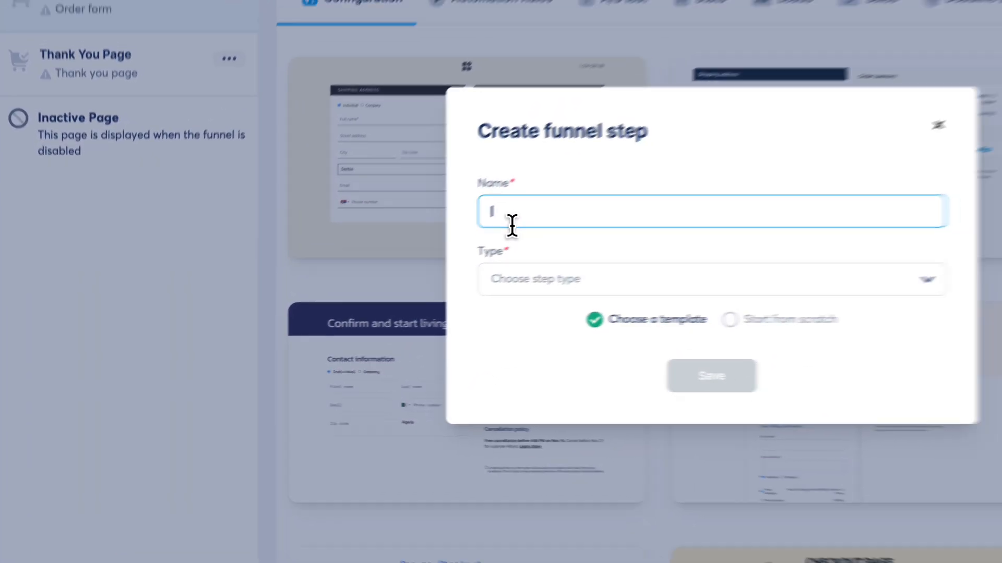
text(Sales)
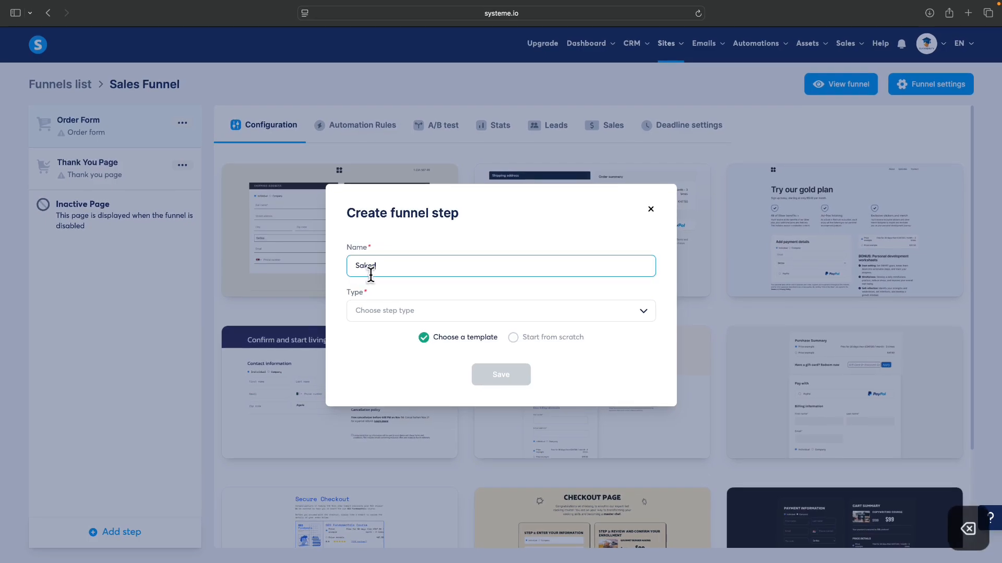
key(BackSpace)
key(BackSpace)
key(BackSpace)
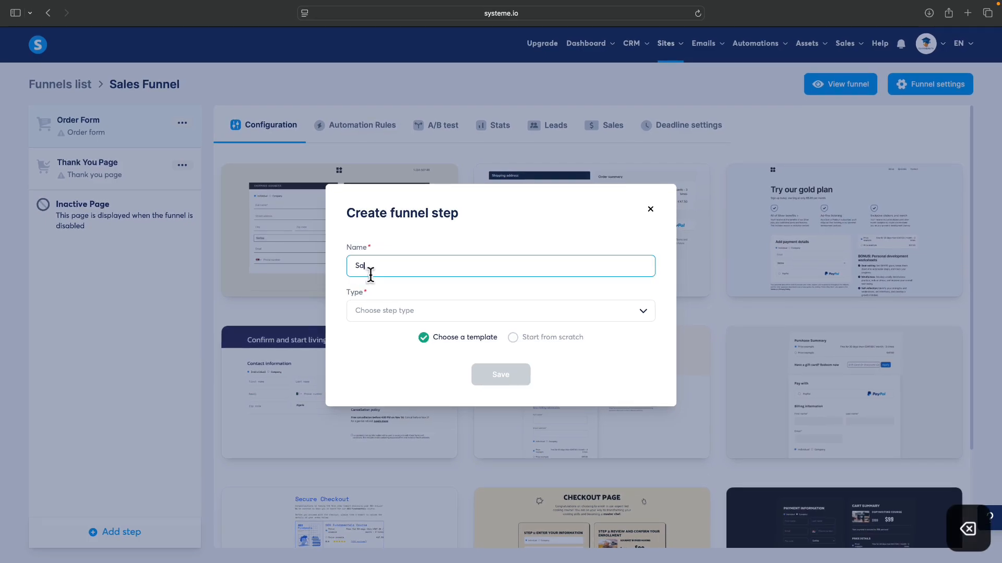
text(les Page)
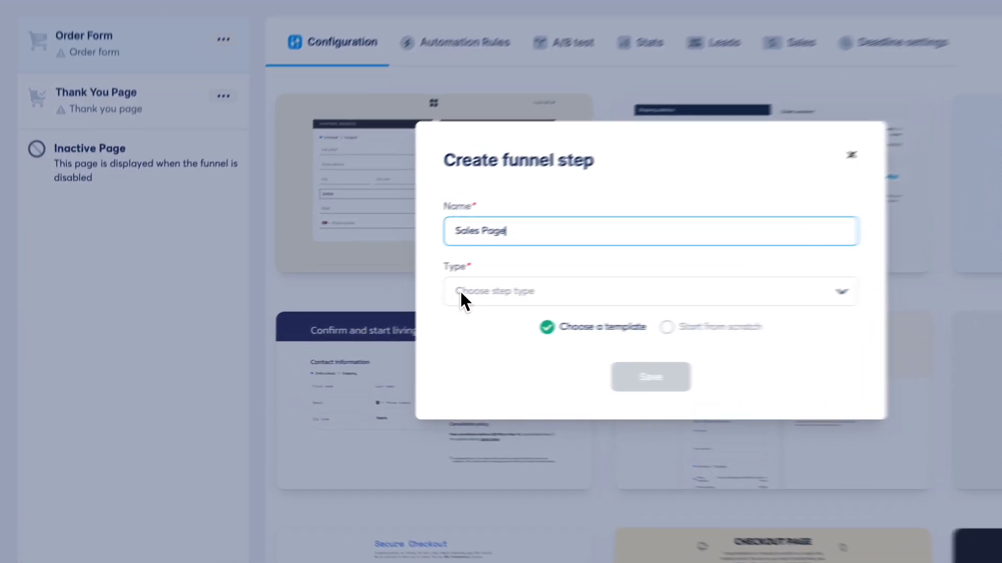
click(359, 312)
click(385, 350)
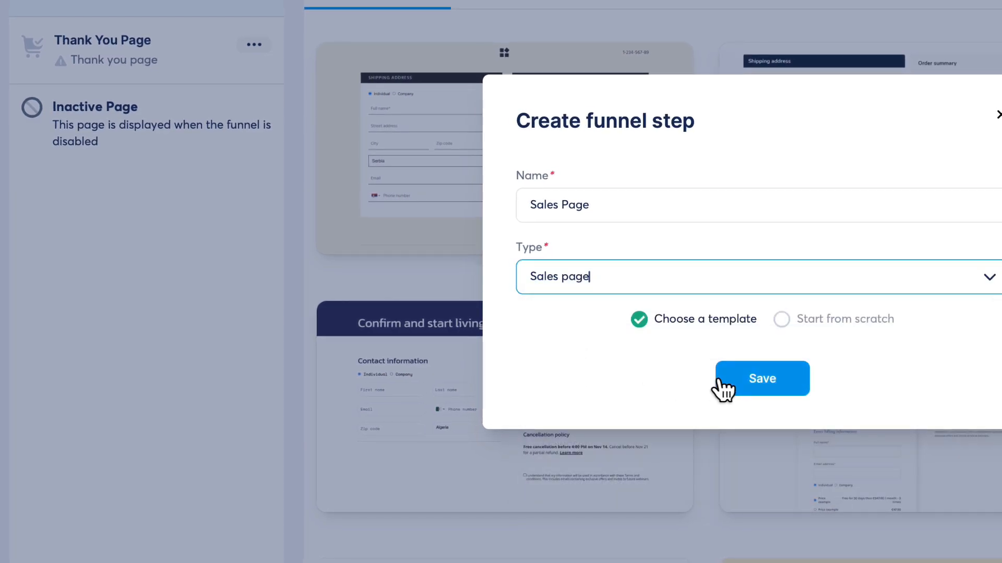
click(760, 385)
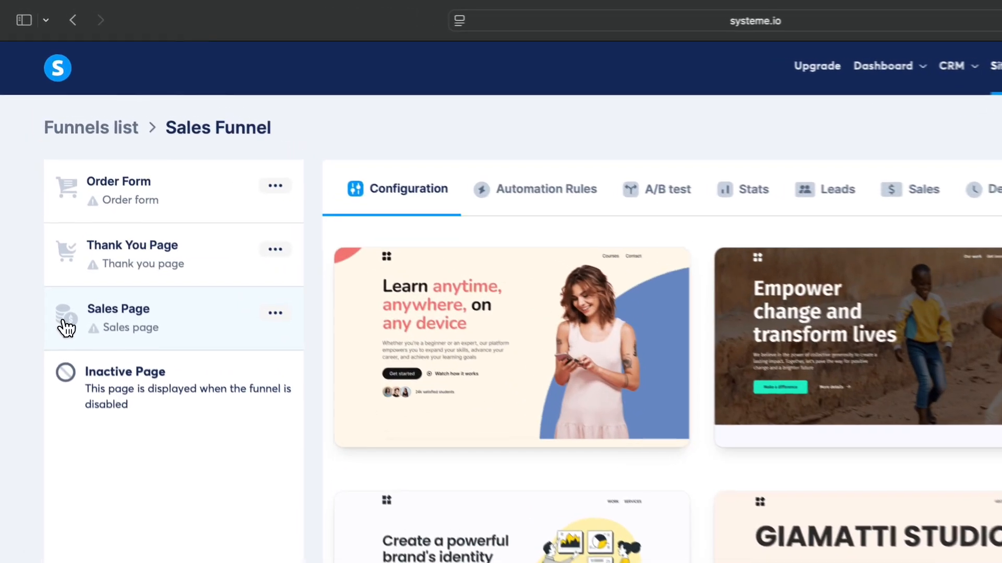
Step: Move Sales Page above Order Form and apply the Creating Effective and Beautiful Designs template
drag(66, 328, 72, 190)
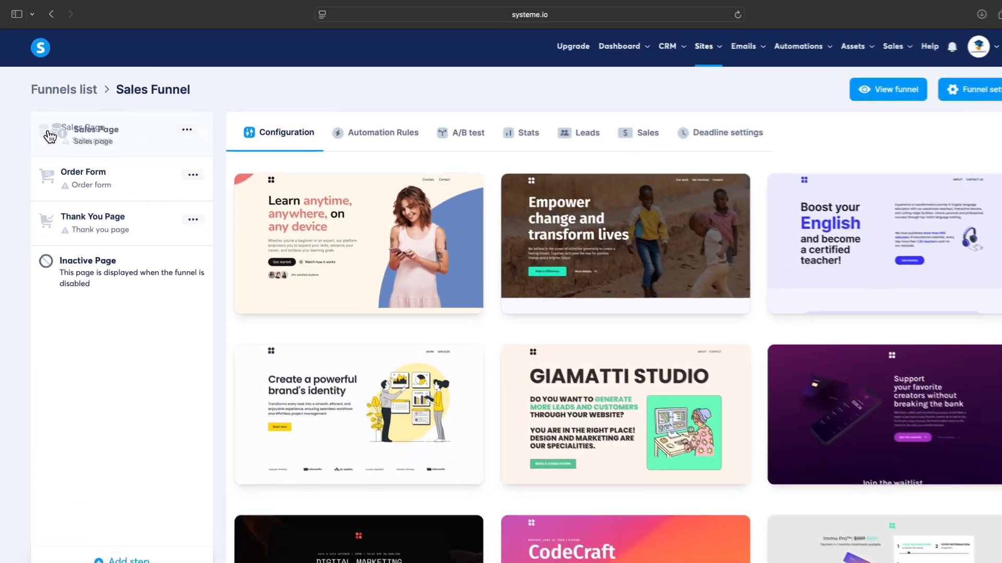
drag(49, 137, 49, 137)
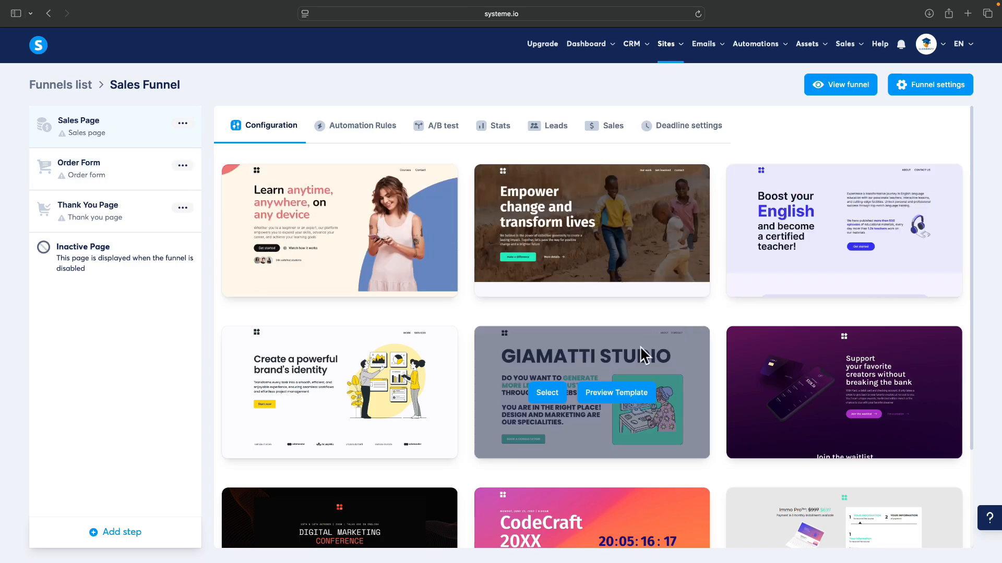
scroll(636, 366, down, 2)
scroll(631, 388, down, 2)
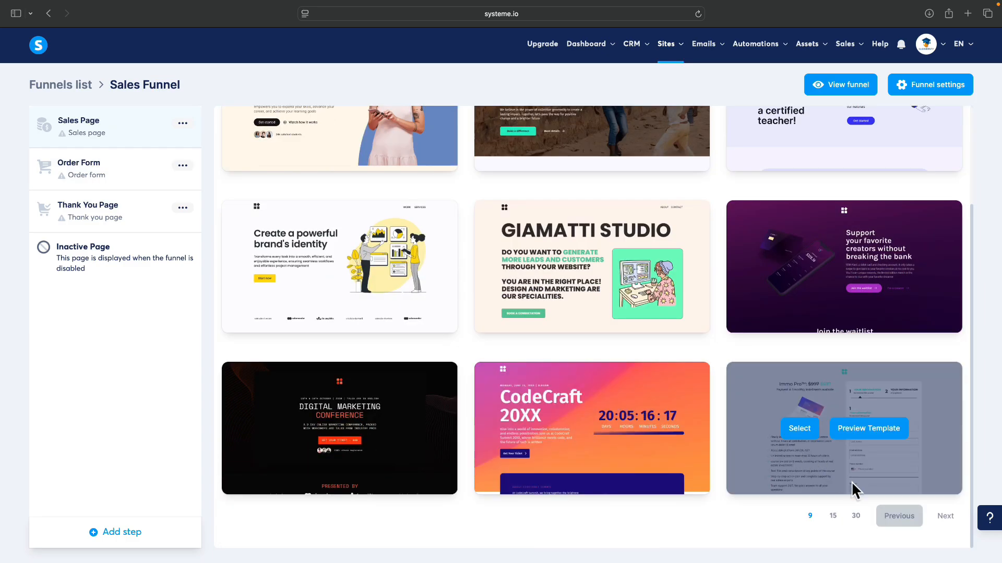
scroll(578, 354, down, 4)
scroll(578, 355, down, 2)
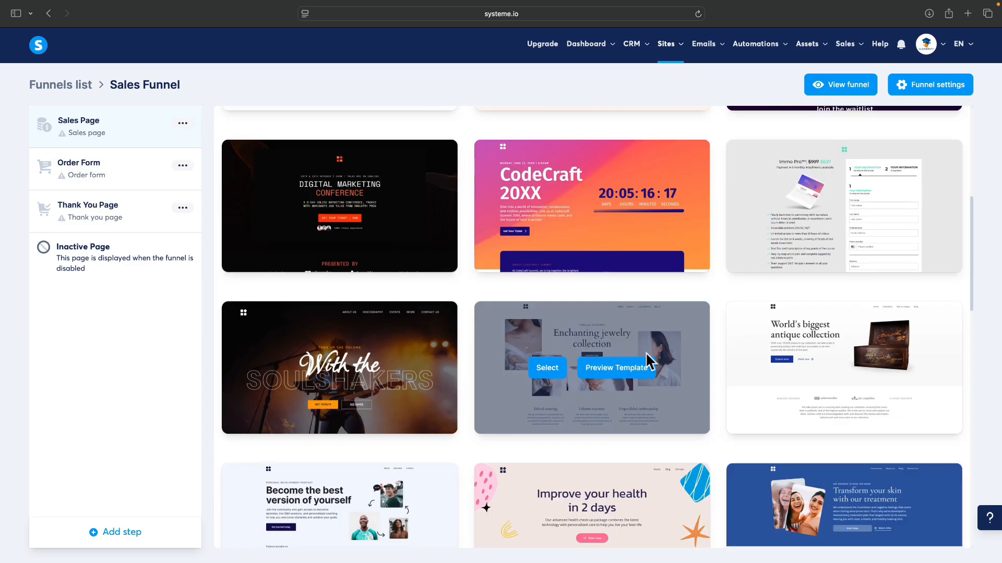
scroll(683, 360, down, 2)
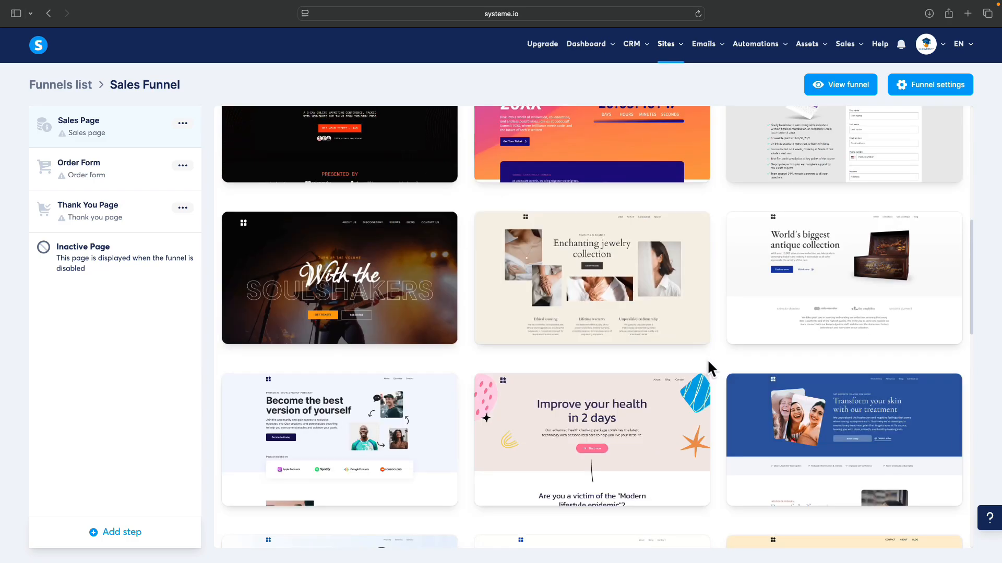
scroll(706, 359, down, 5)
mouse_move(703, 381)
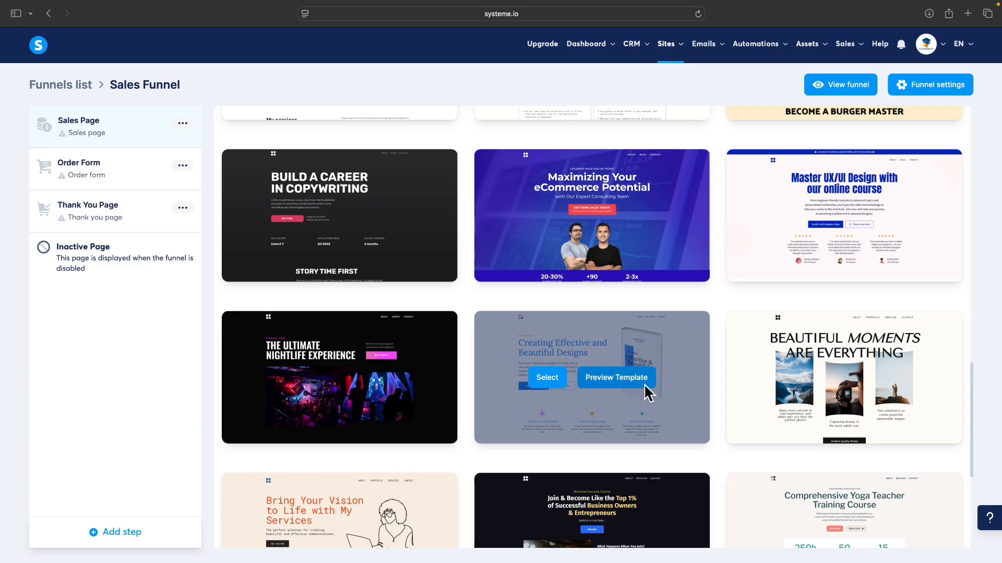
click(536, 387)
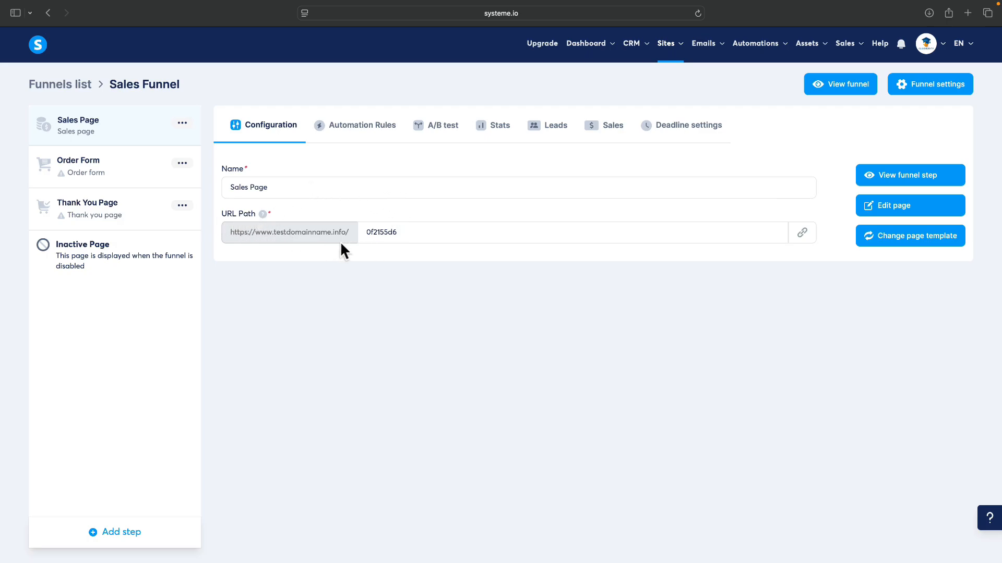
Step: Replace the Sales Page's random URL path code with 'salespage'
drag(365, 232, 412, 233)
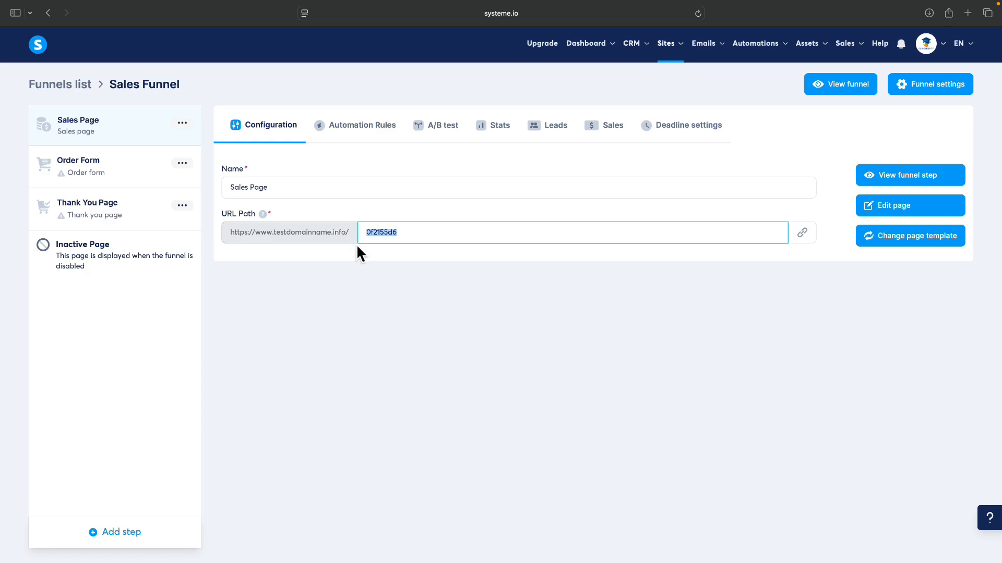
text(salespage)
click(574, 283)
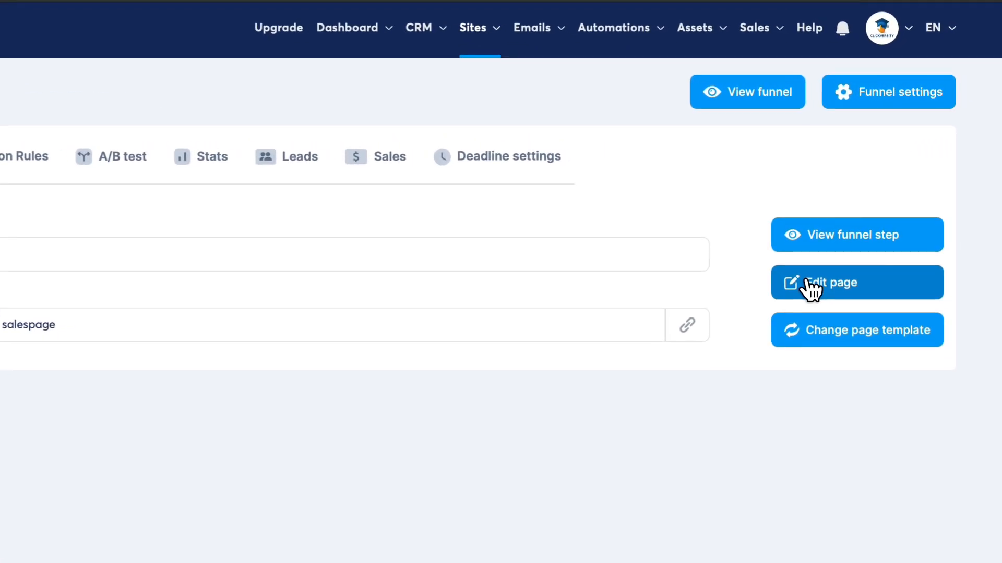
Step: Edit the sales page and replace the hero headline with 'Get Your Digital Marketing Blueprint!'
click(880, 208)
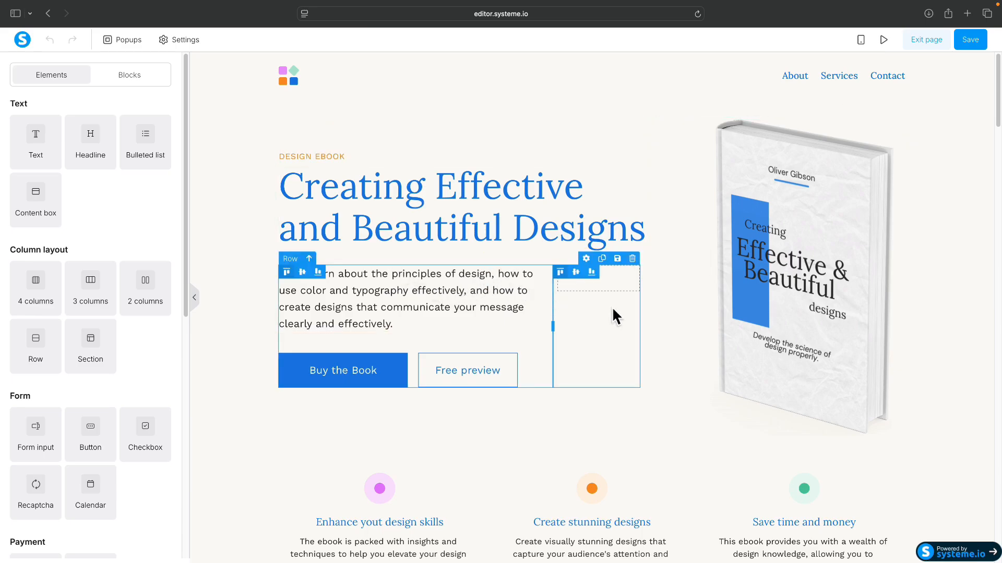
click(462, 231)
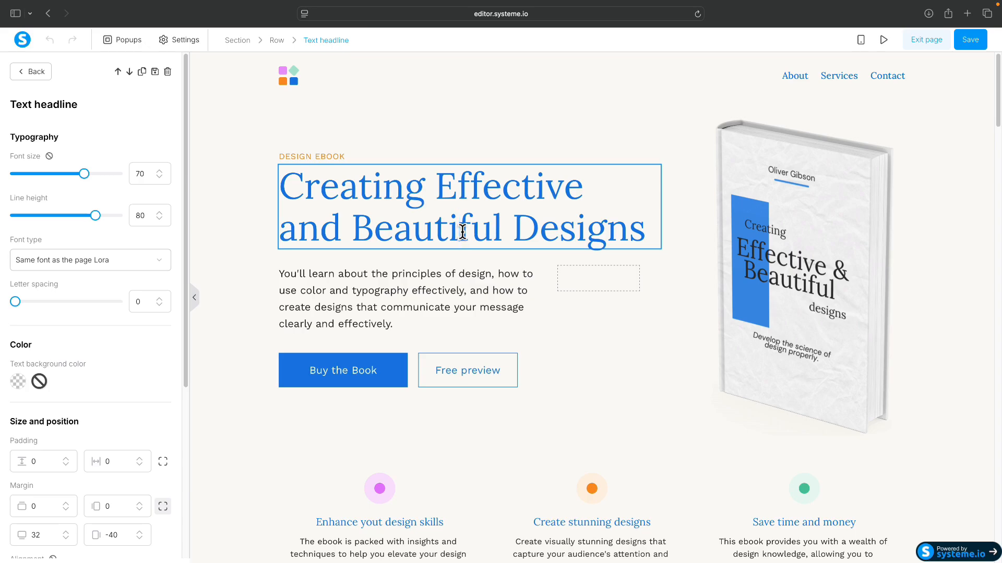
key(super+a)
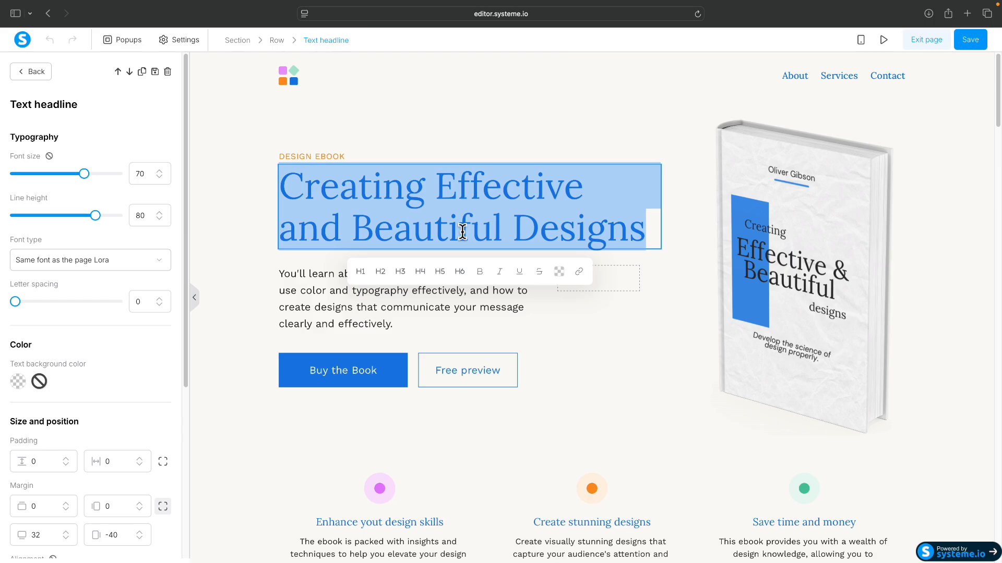
text(D)
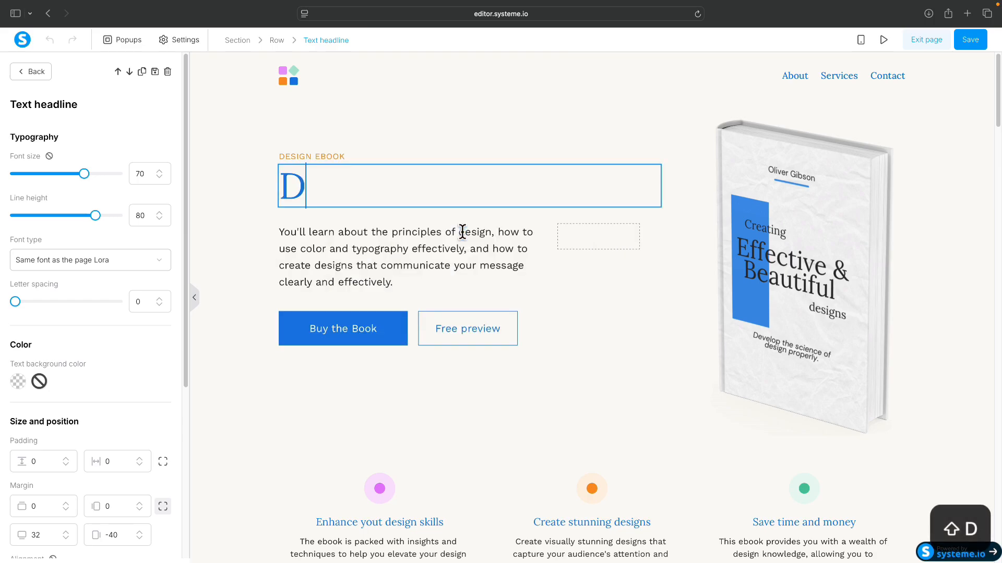
key(BackSpace)
text(Get y)
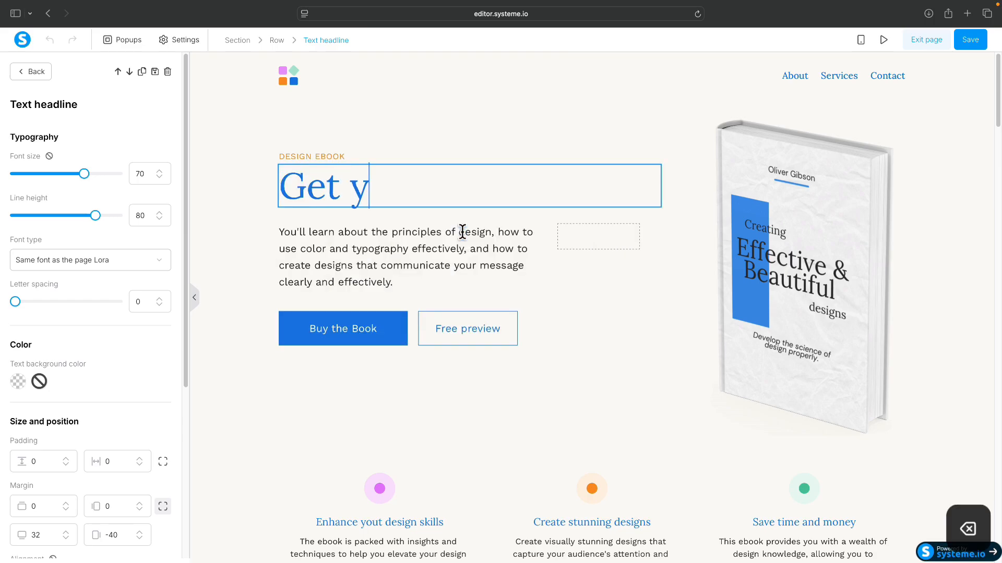
key(BackSpace)
text(Your)
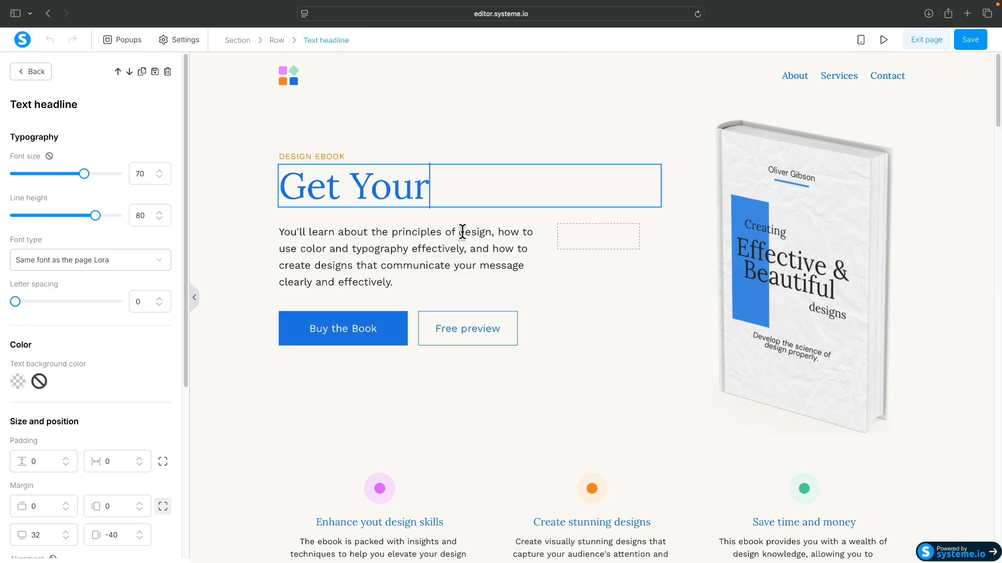
text( Digit)
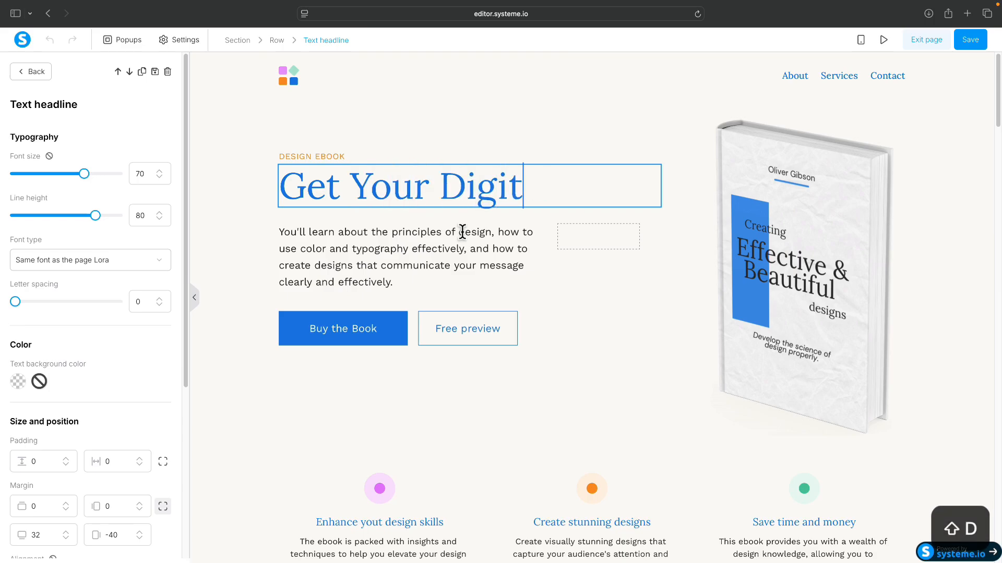
text(al Marketi)
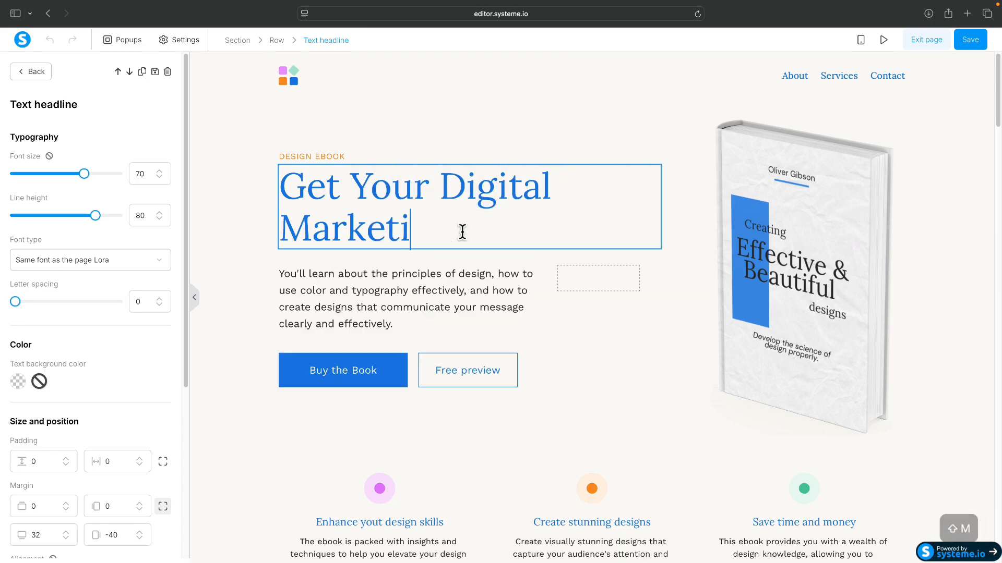
text(ng Blueprint)
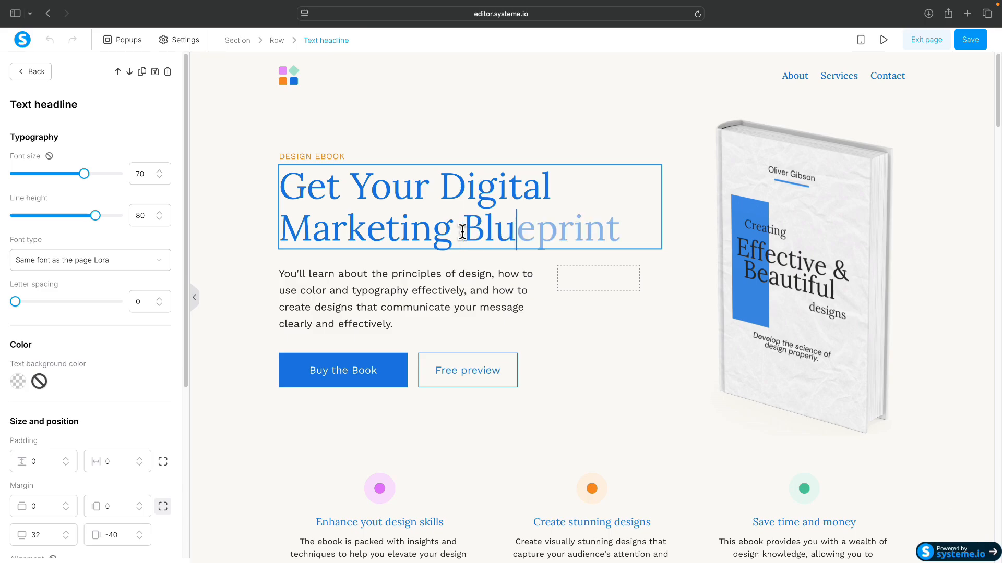
key(BackSpace)
key(BackSpace)
key(BackSpace)
key(BackSpace)
key(BackSpace)
key(BackSpace)
text(e)
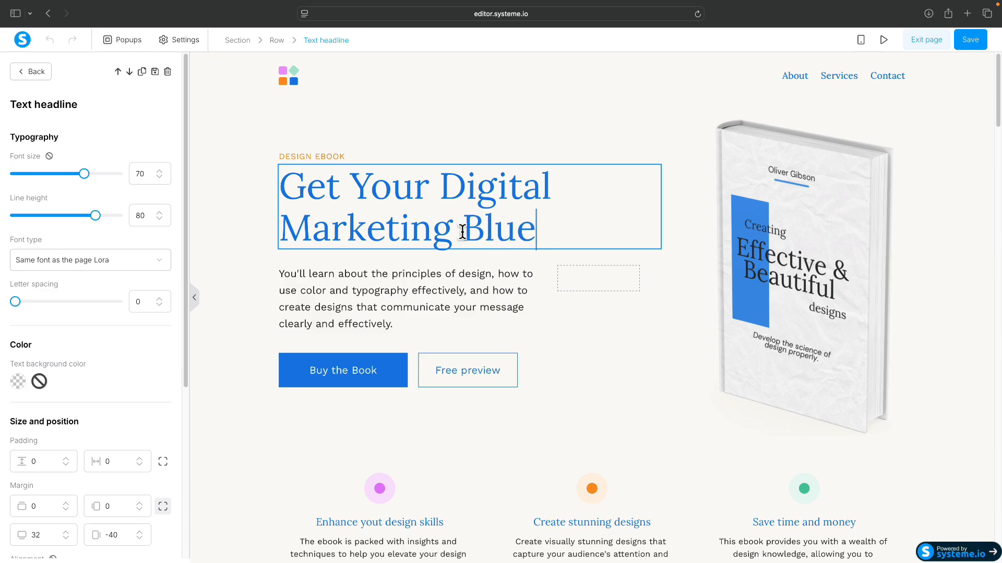
text(print!)
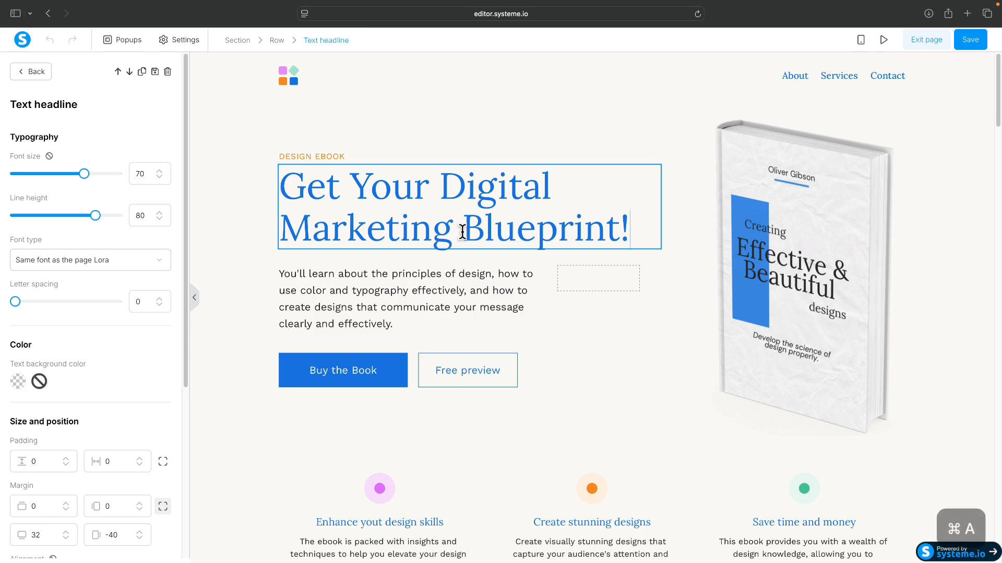
key(super+a)
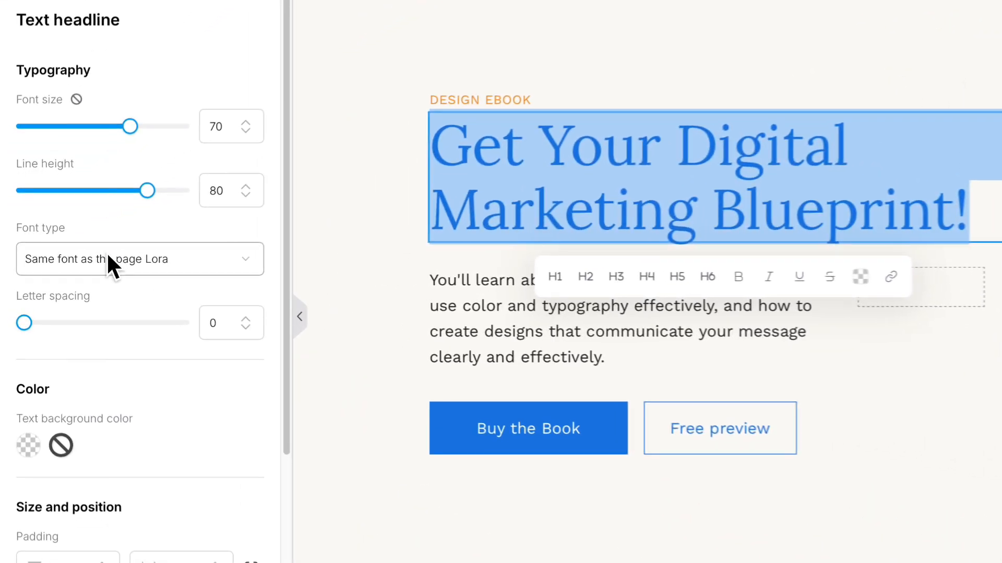
Step: Change the headline font from Lora to the Google font Poppins
click(79, 260)
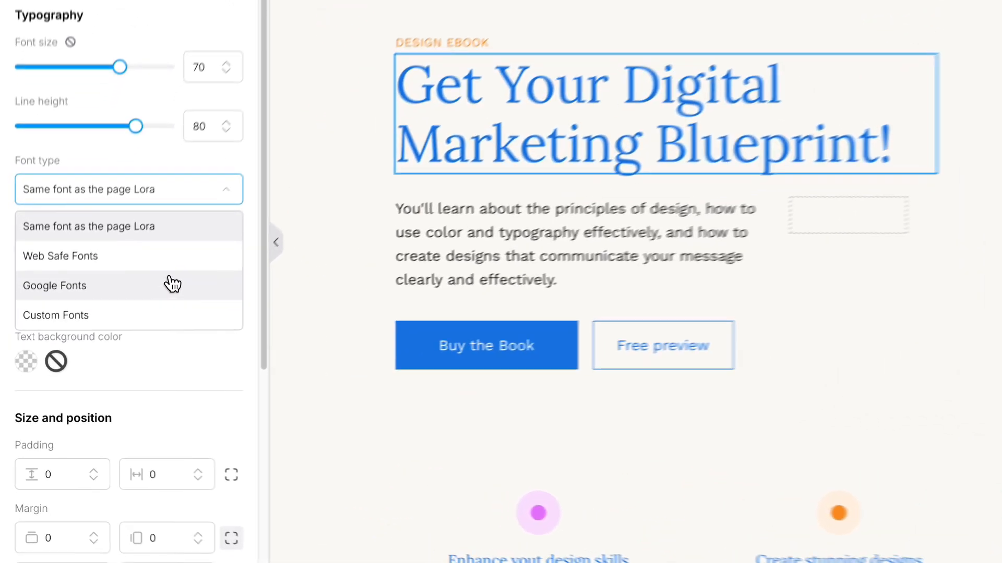
click(137, 328)
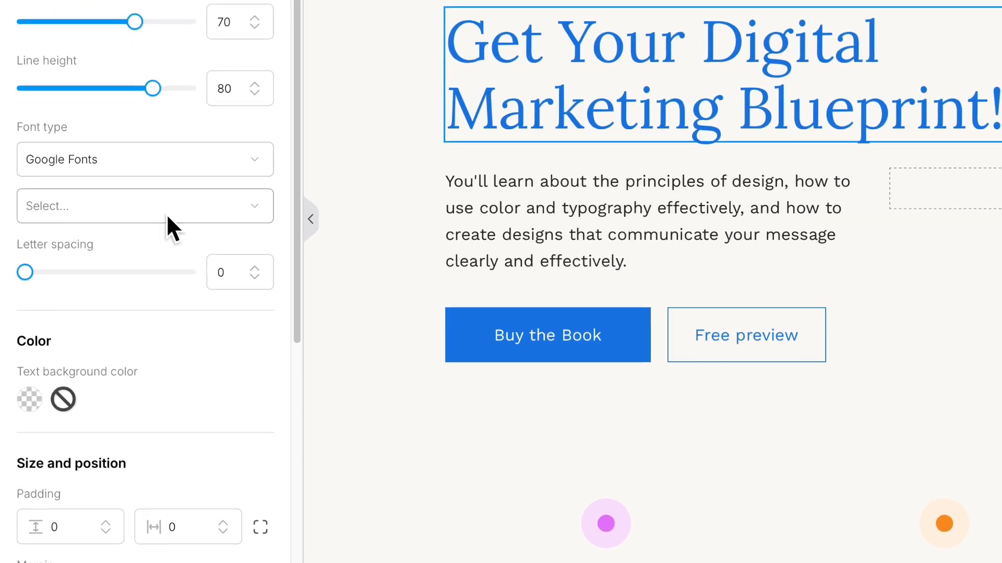
click(168, 215)
click(114, 371)
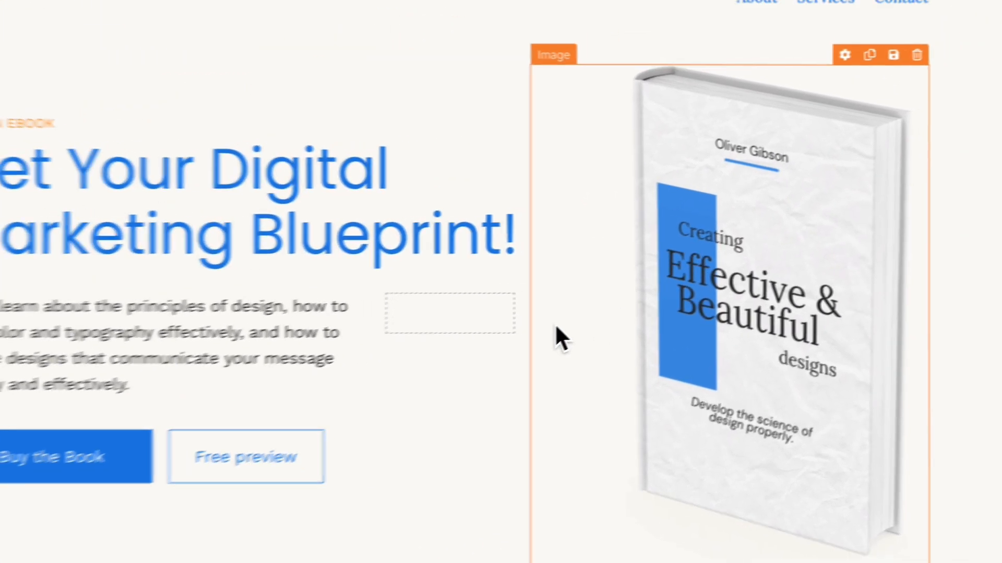
scroll(442, 353, down, 5)
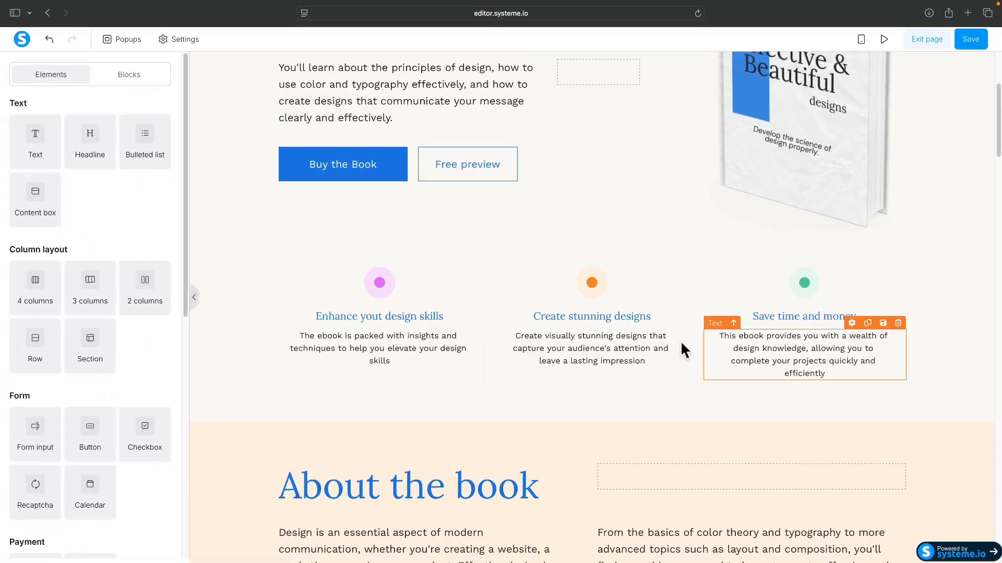
scroll(652, 342, down, 4)
scroll(451, 355, down, 5)
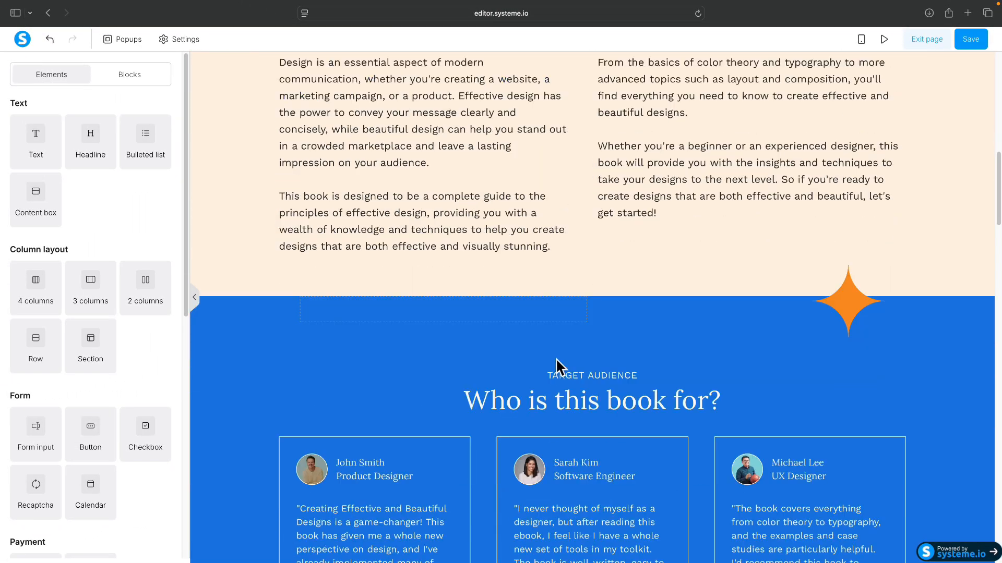
scroll(523, 354, up, 4)
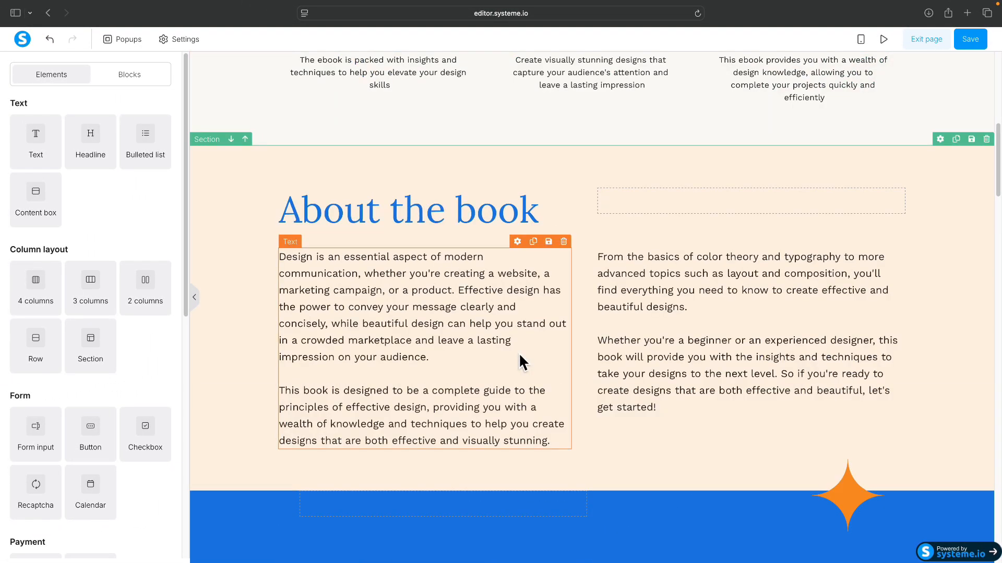
Step: Delete the About the book section and confirm the removal
scroll(574, 272, up, 1)
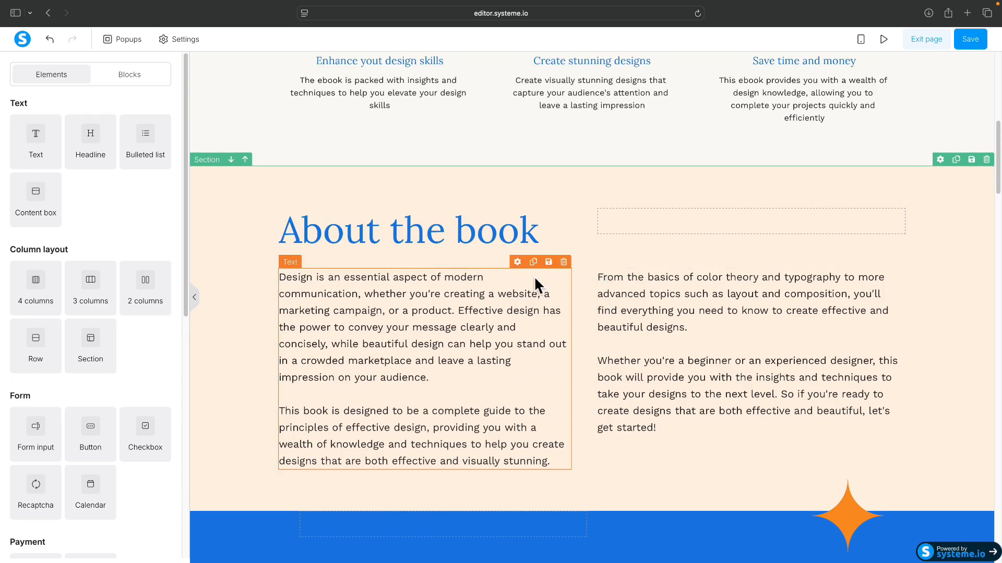
scroll(628, 261, up, 4)
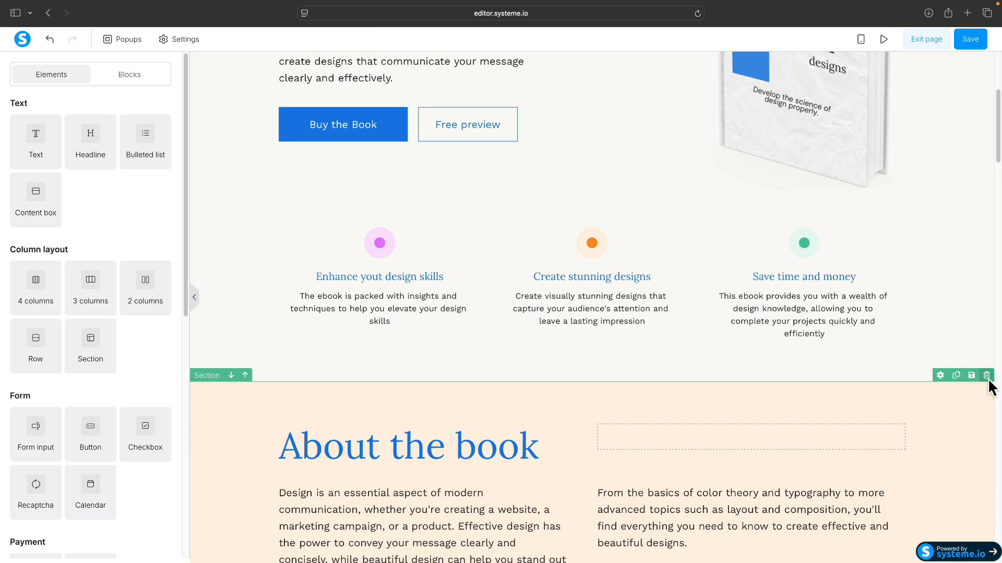
click(981, 324)
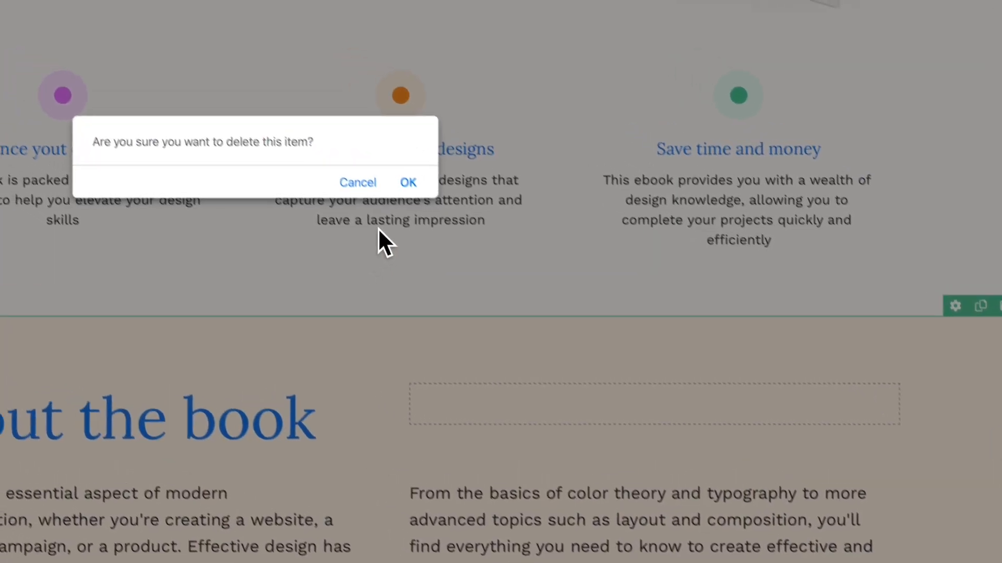
click(475, 224)
scroll(461, 224, down, 6)
scroll(450, 322, up, 11)
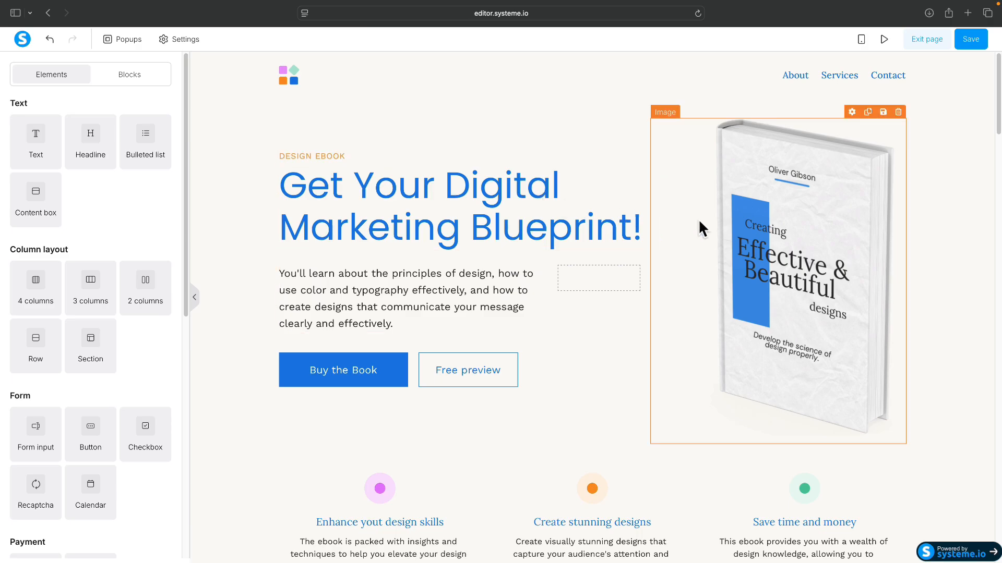
Step: Replace the book mockup with the uploaded Digital Marketing Blueprint cover image
click(792, 202)
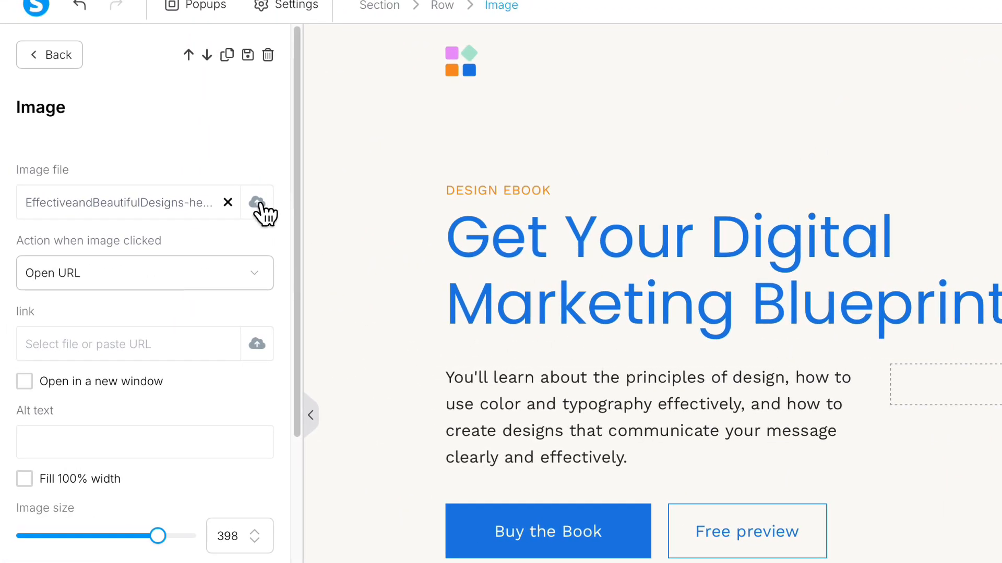
click(260, 205)
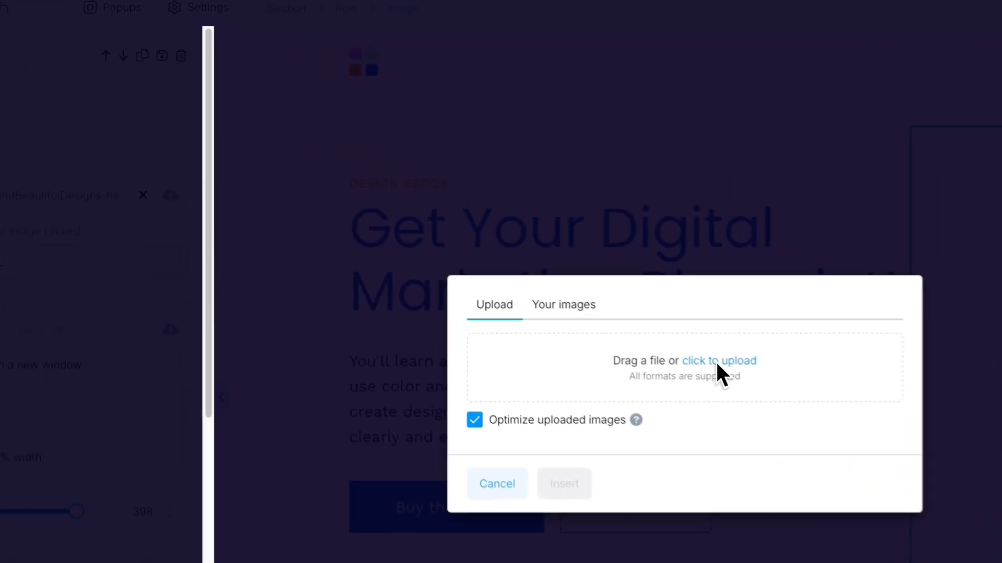
click(524, 275)
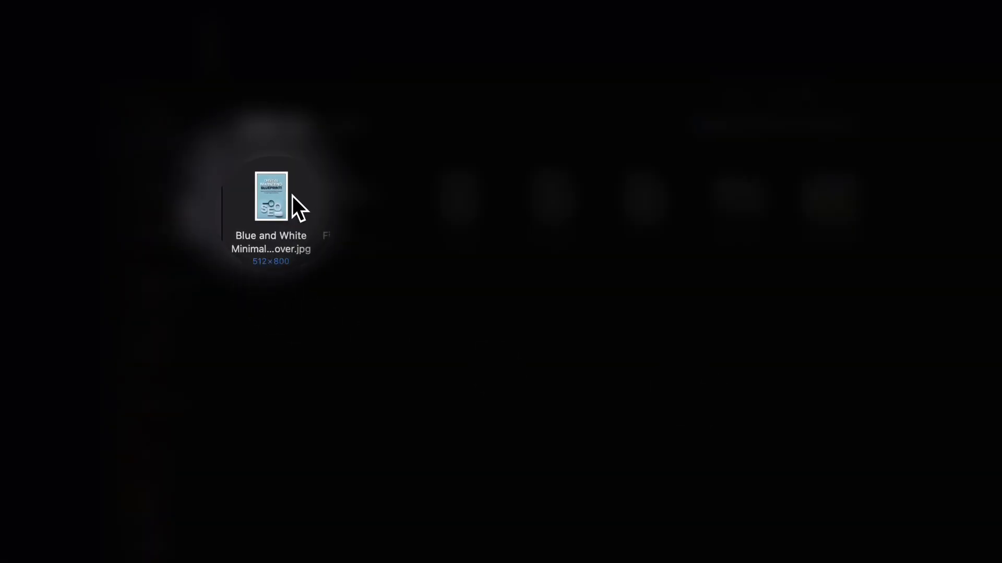
double_click(284, 201)
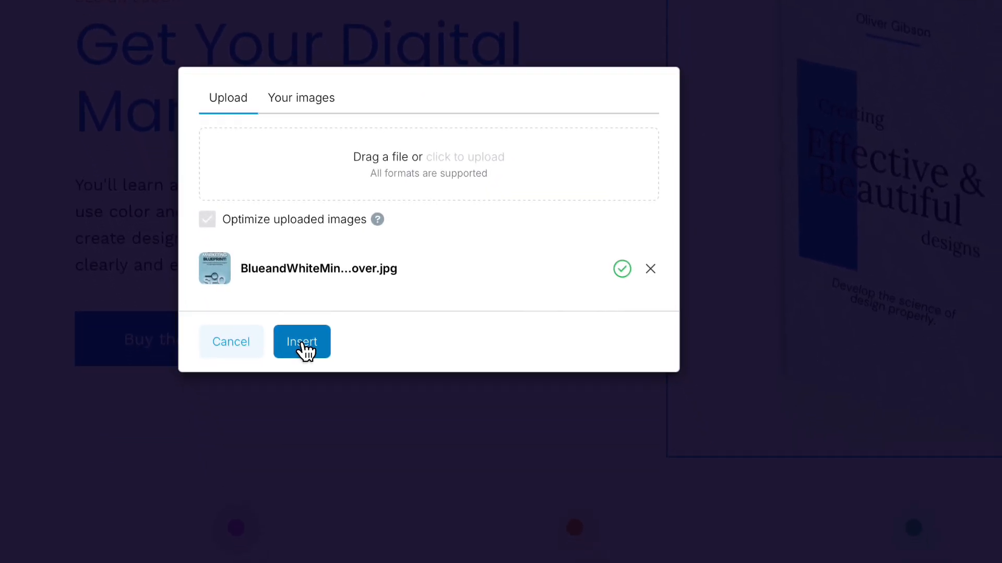
click(301, 344)
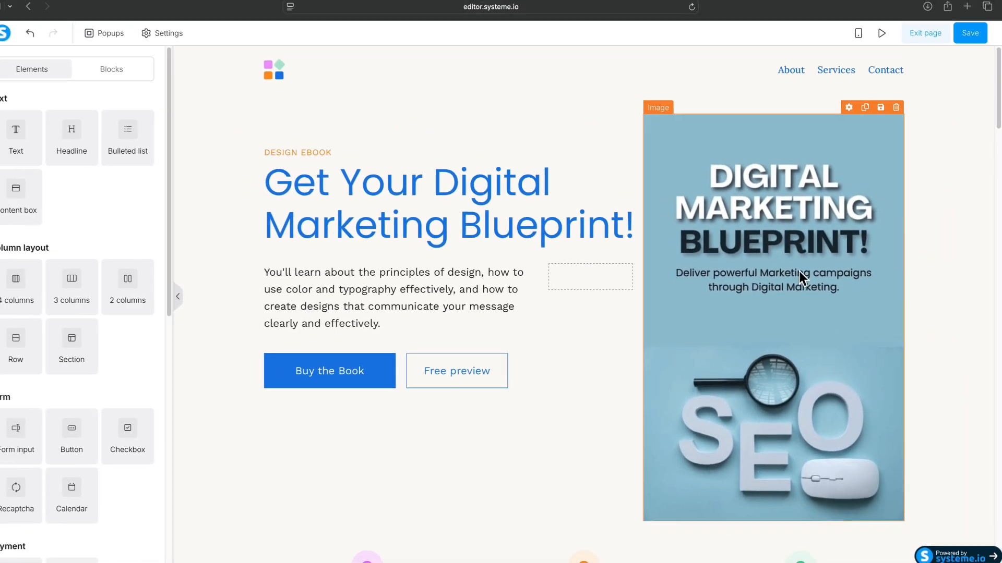
Step: Shrink the cover image size from 488 to 399
click(799, 271)
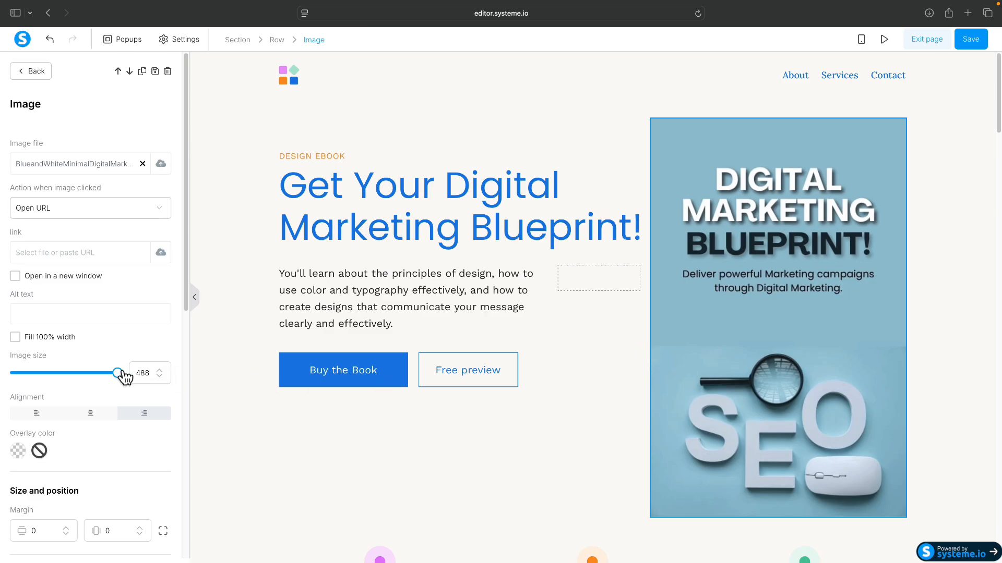
drag(117, 374, 100, 376)
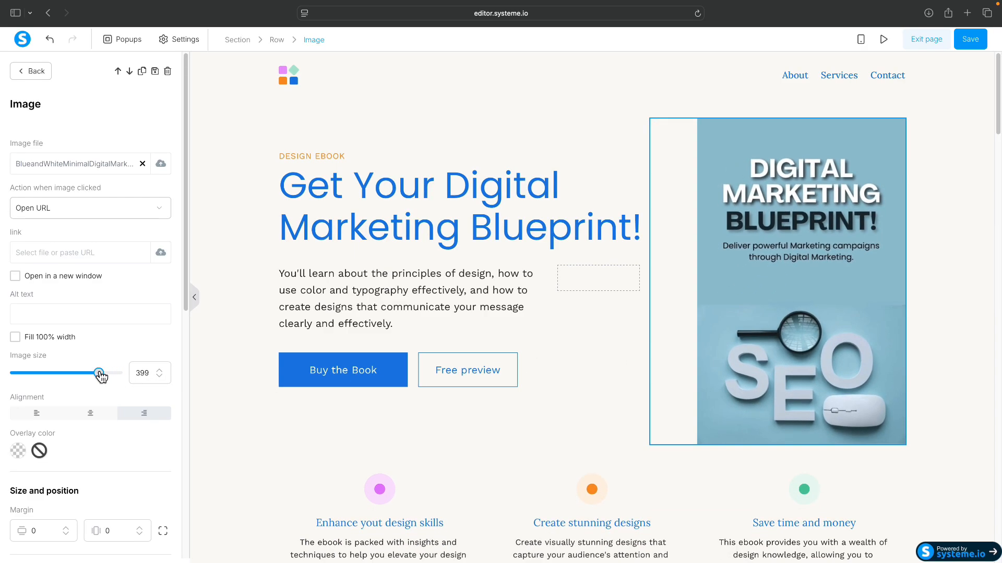
click(331, 406)
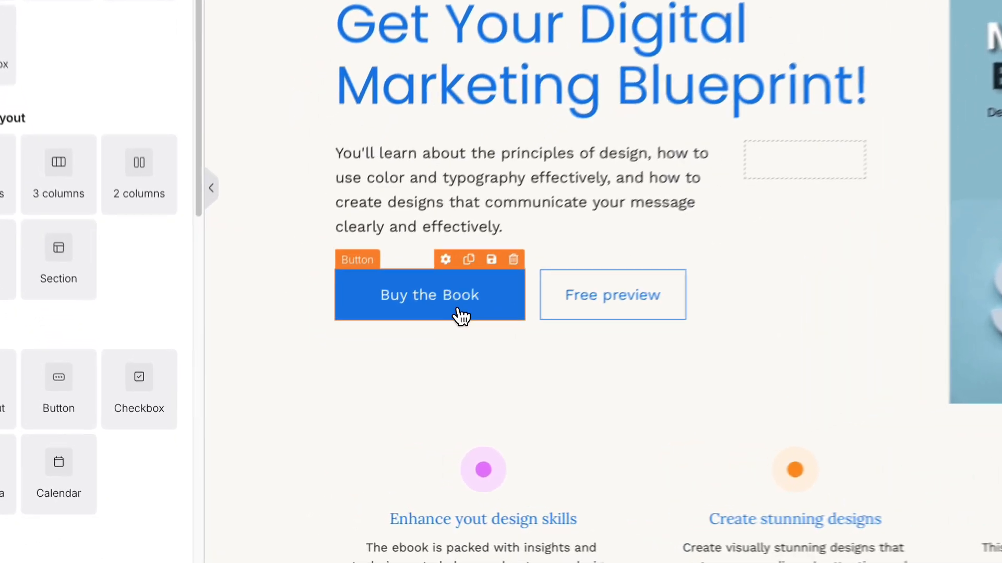
Step: Review the Buy the Book button settings without changes, then save the sales page and exit the editor
click(461, 316)
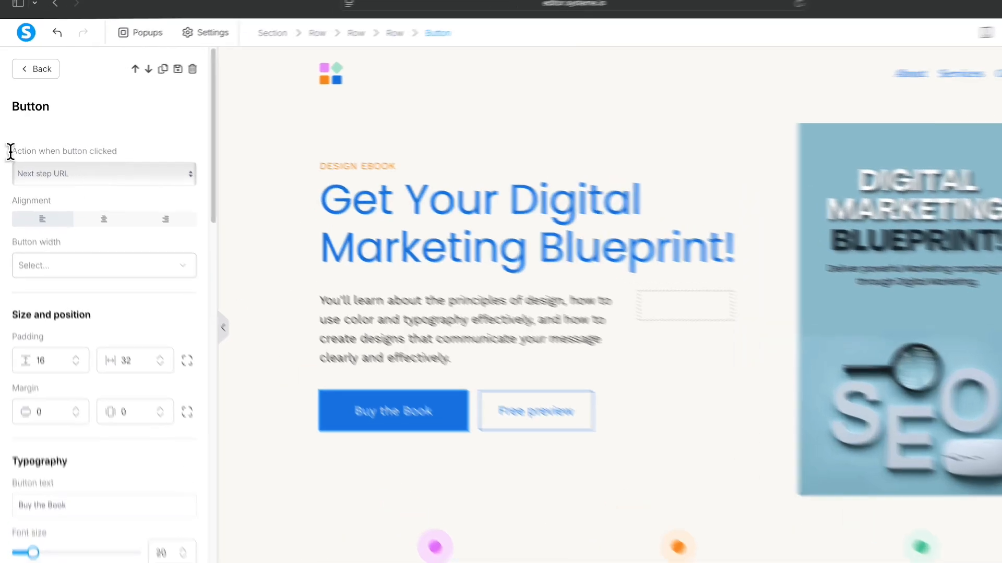
drag(11, 152, 128, 151)
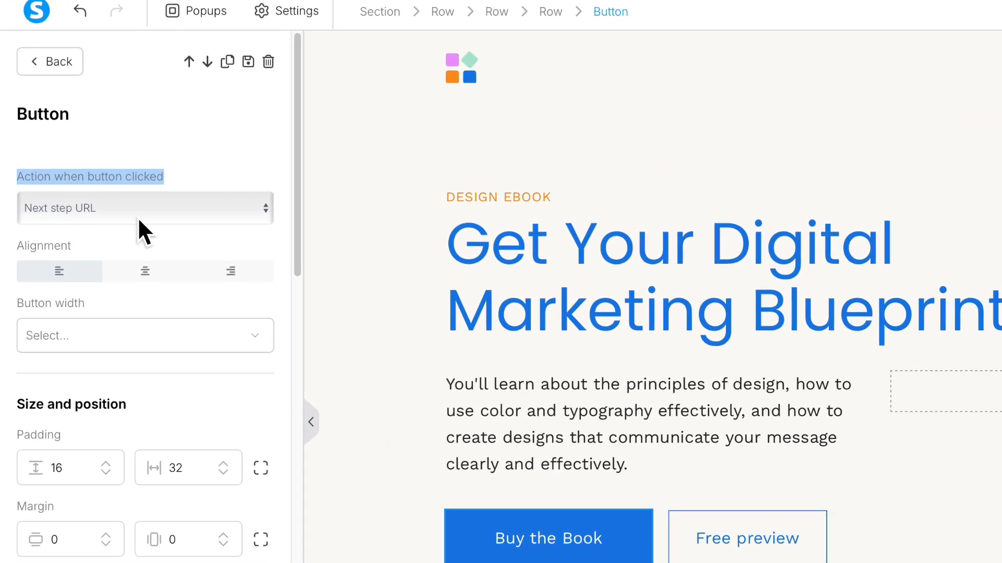
click(561, 435)
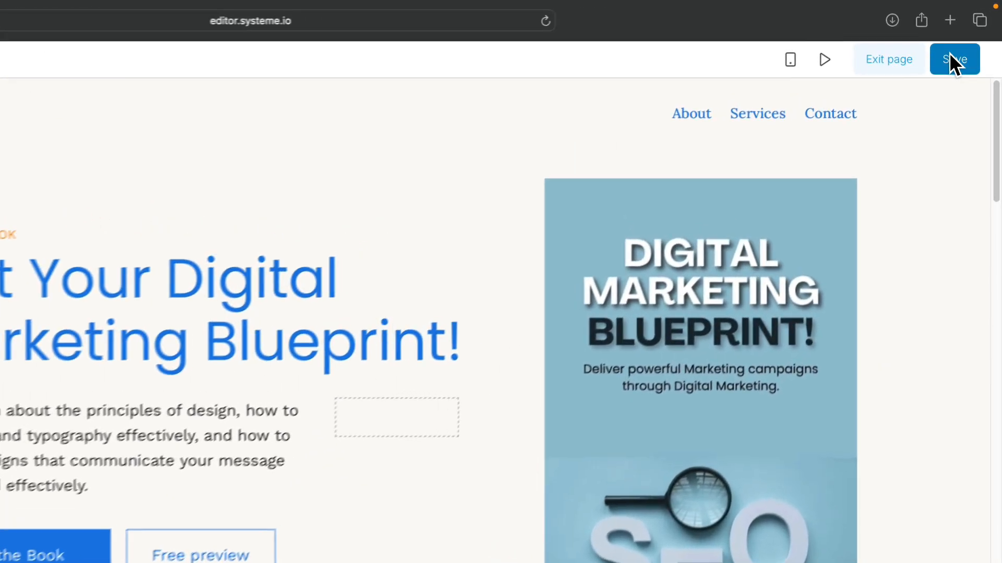
click(967, 38)
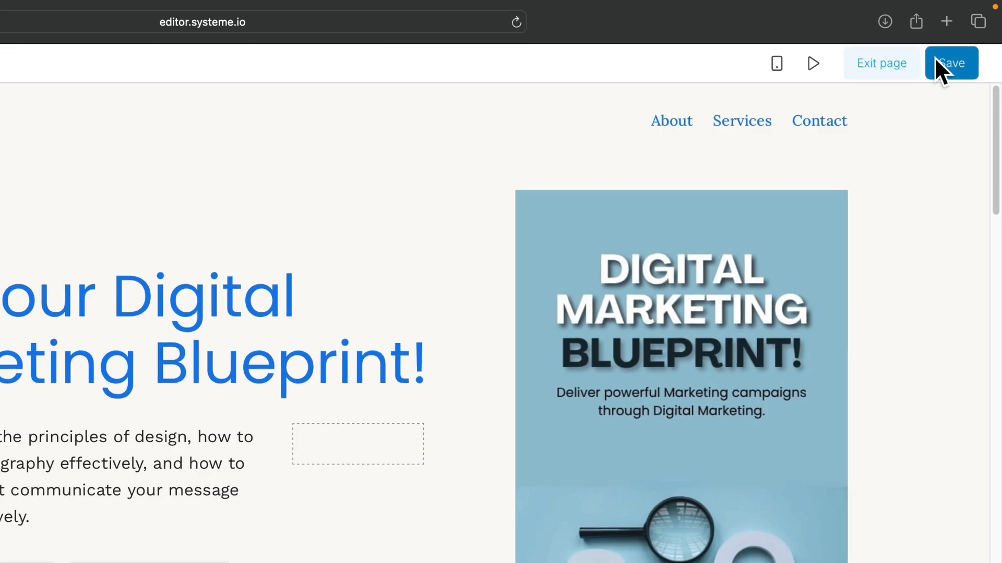
click(881, 65)
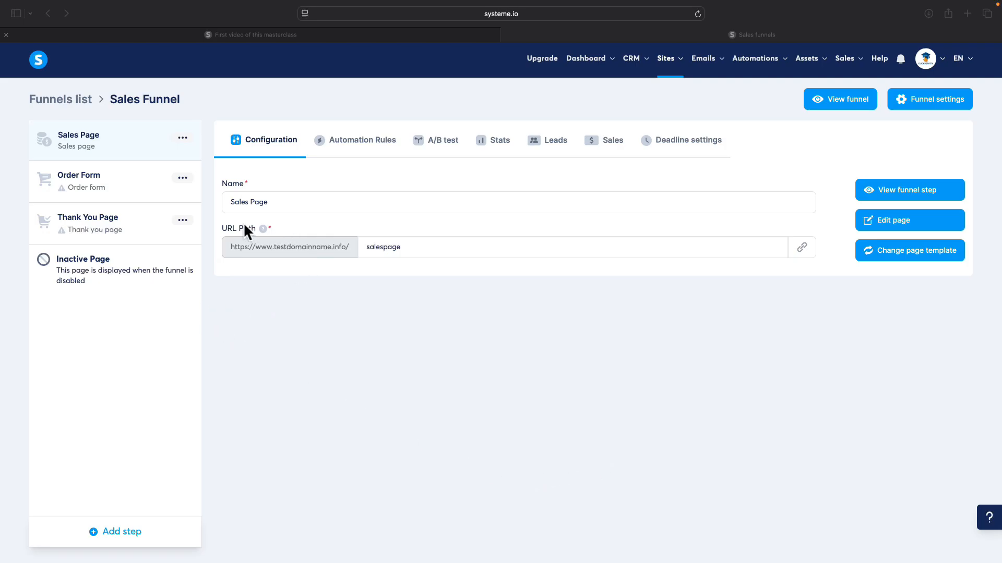
Step: Browse the Order Form templates at 30 per page and apply a checkout template
click(112, 184)
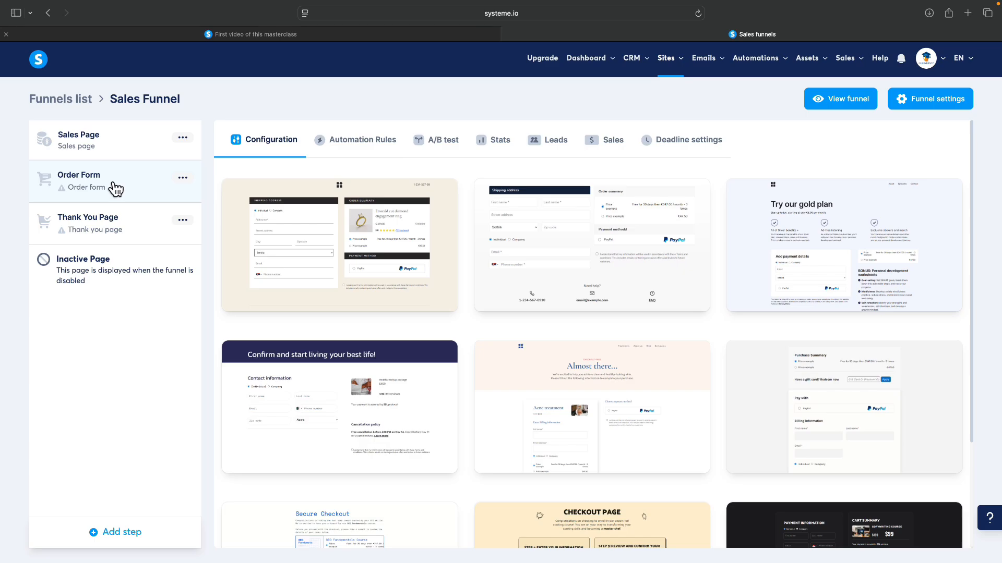
scroll(543, 325, down, 3)
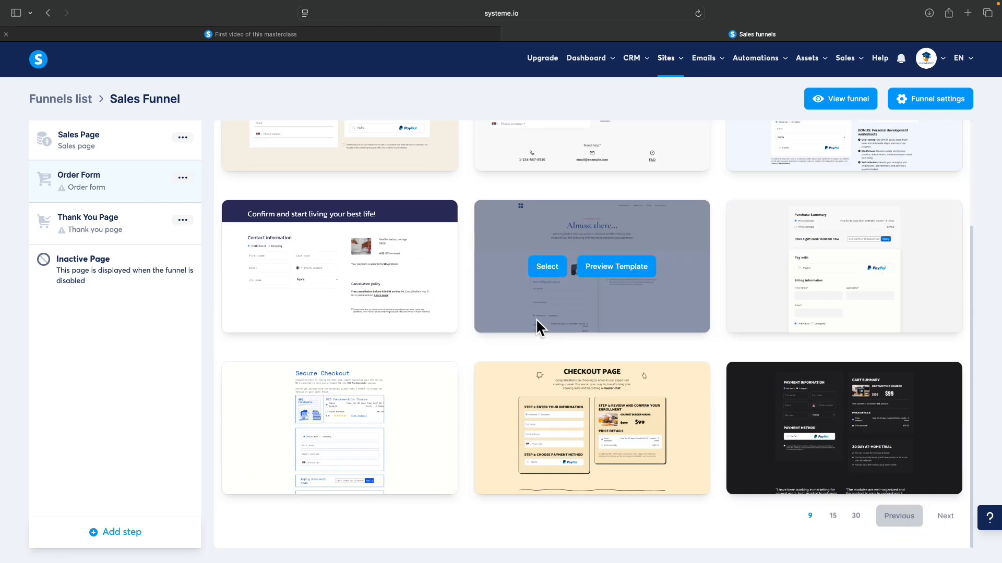
scroll(480, 307, up, 3)
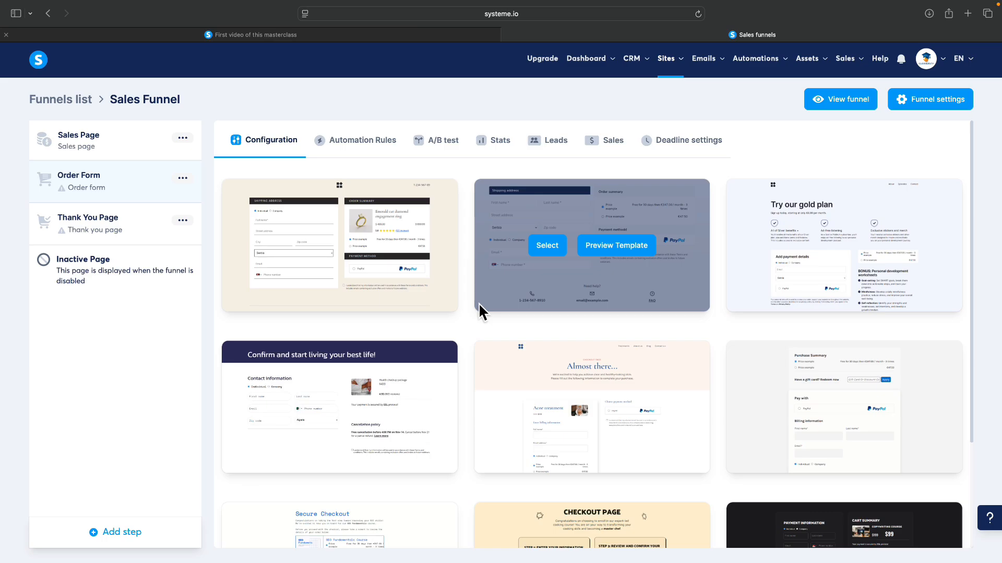
scroll(588, 304, down, 3)
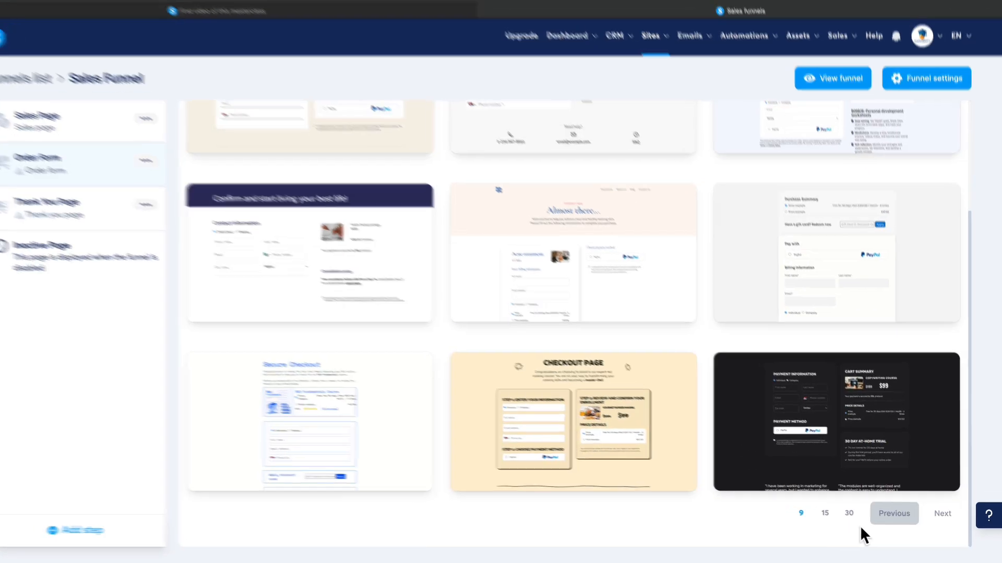
click(849, 513)
scroll(619, 304, down, 11)
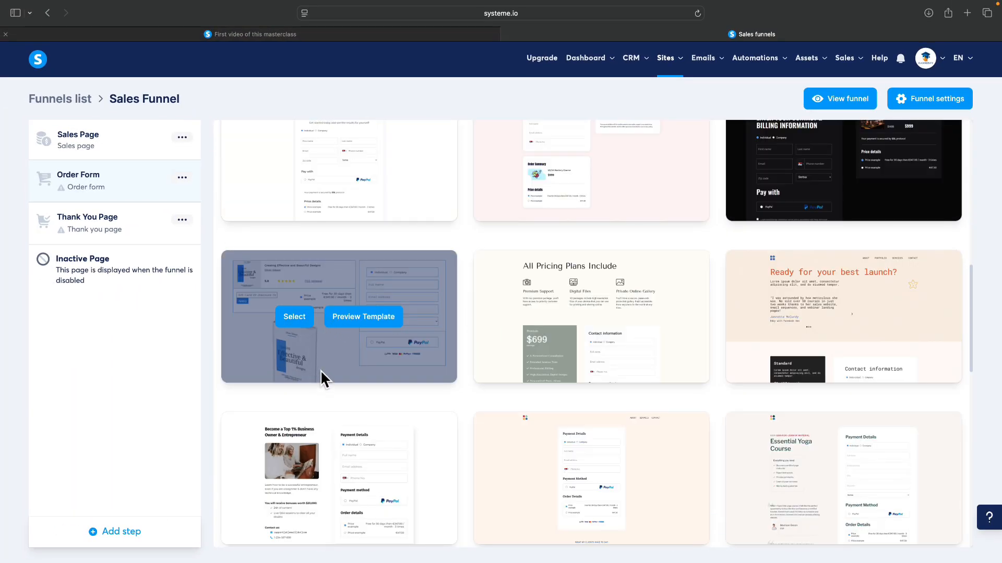
click(306, 318)
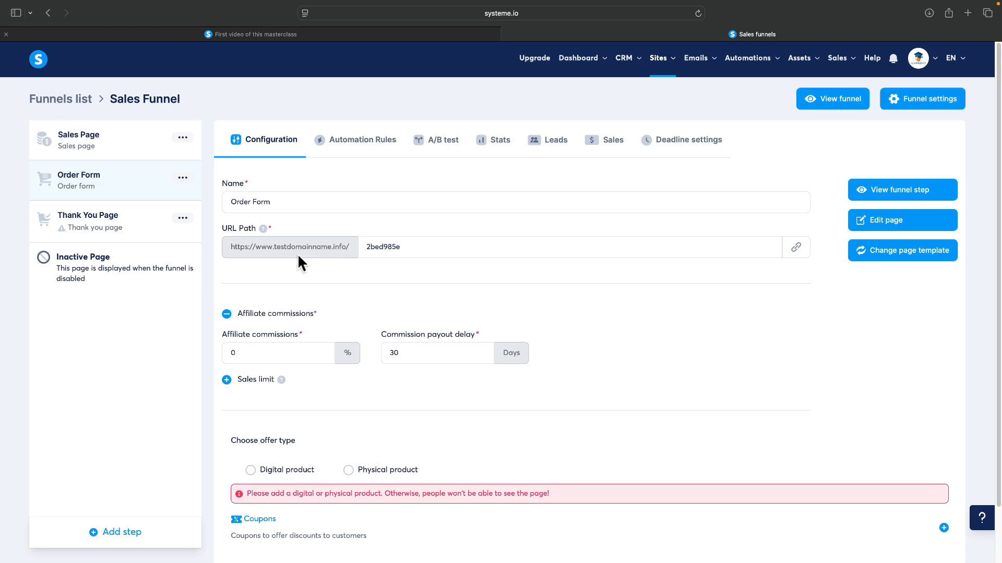
Step: Replace the Order Form's random URL path with 'orderform'
click(391, 249)
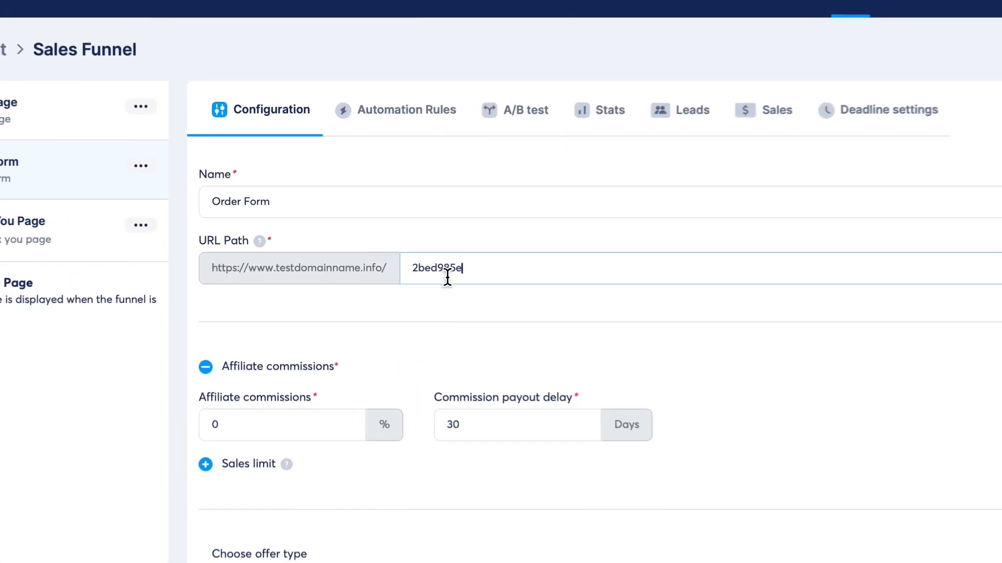
drag(420, 251, 359, 248)
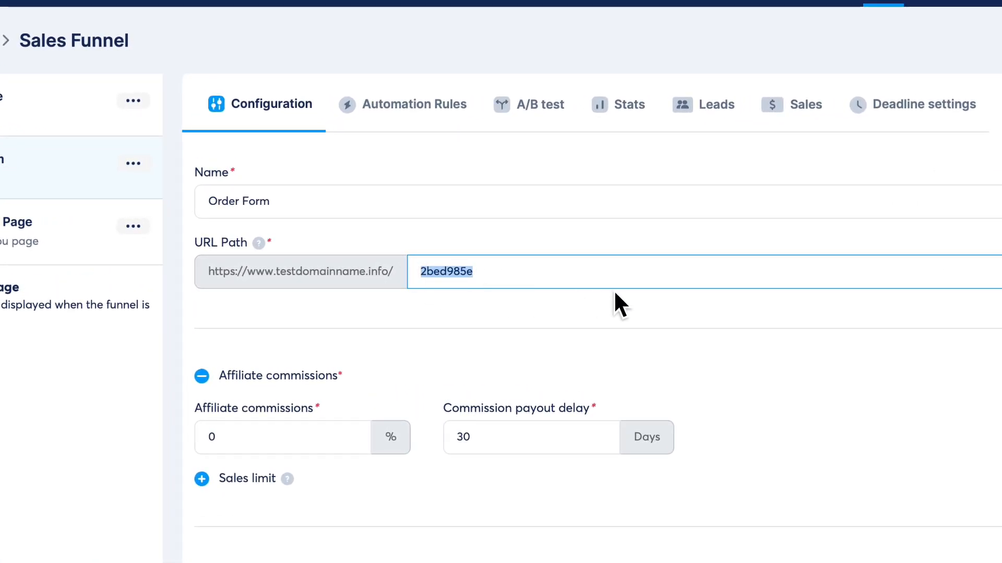
text(o)
text(rderform)
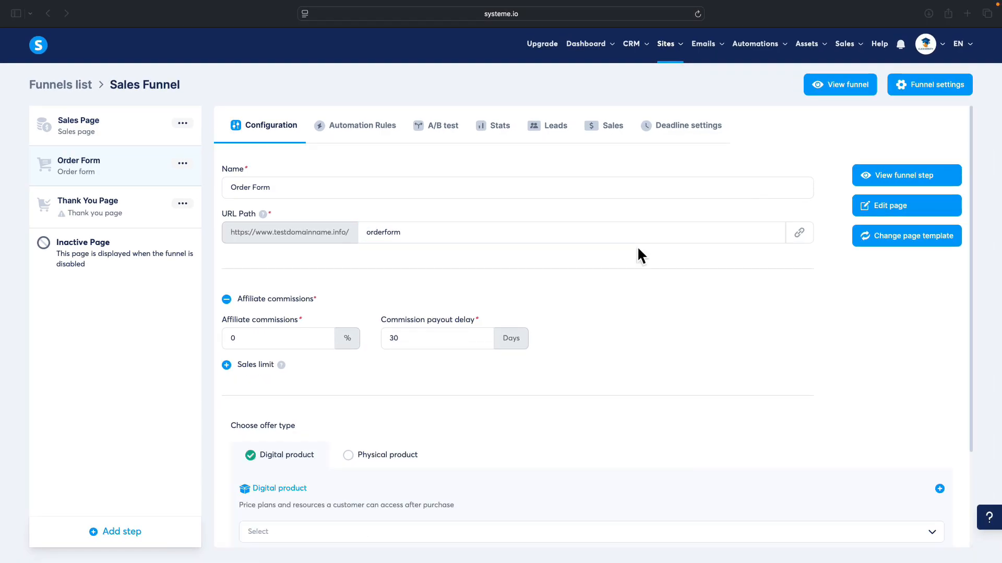
scroll(584, 237, down, 3)
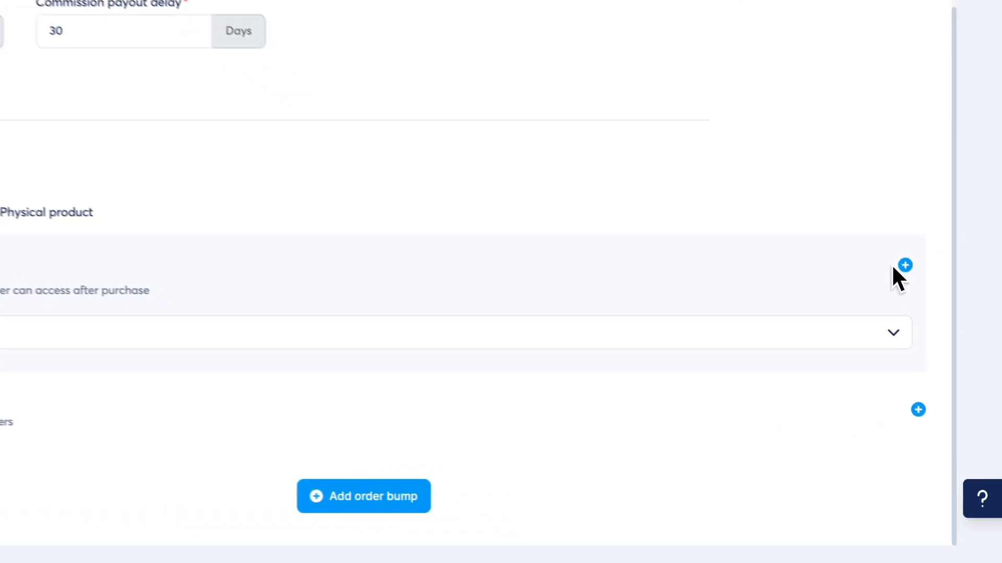
Step: Add a new digital product named 'Digital Marketing Blueprint' to the offer
click(900, 252)
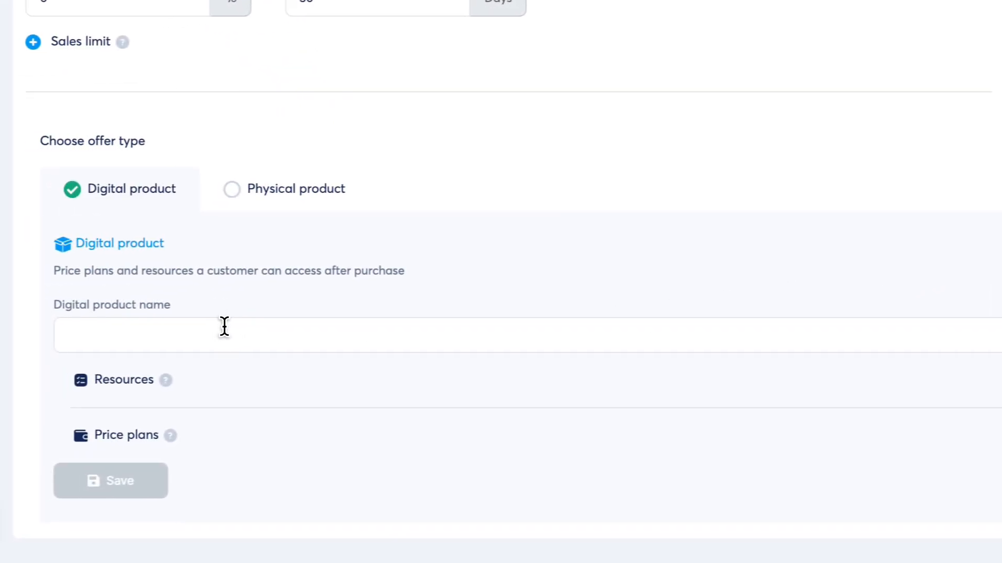
click(353, 334)
text(Digital Mar)
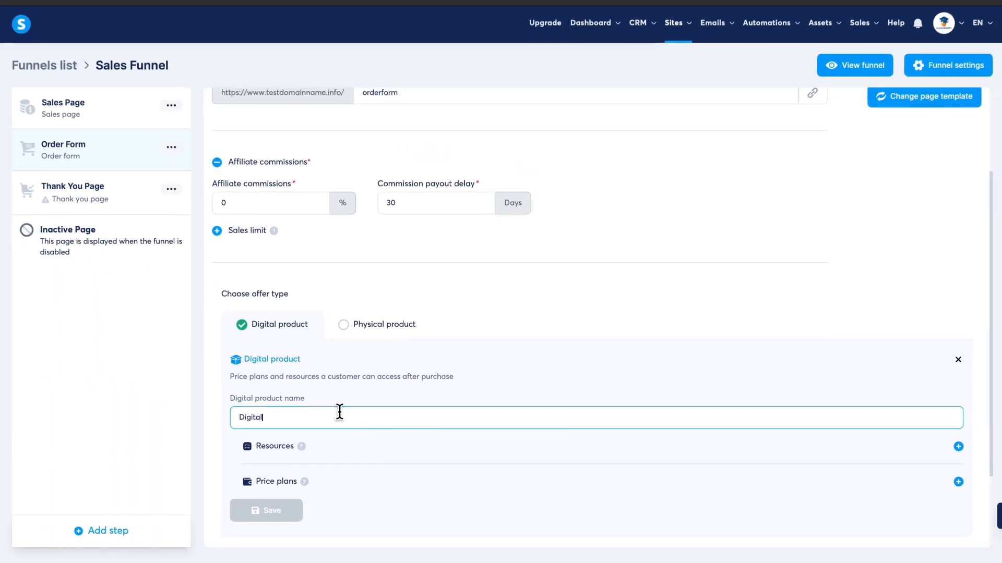
text(keting Bluep)
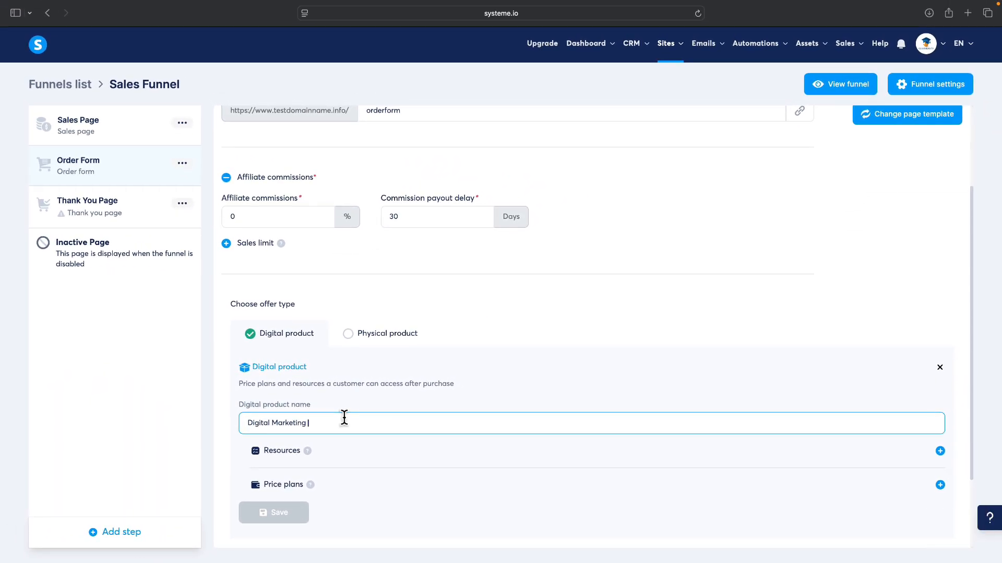
text(rint)
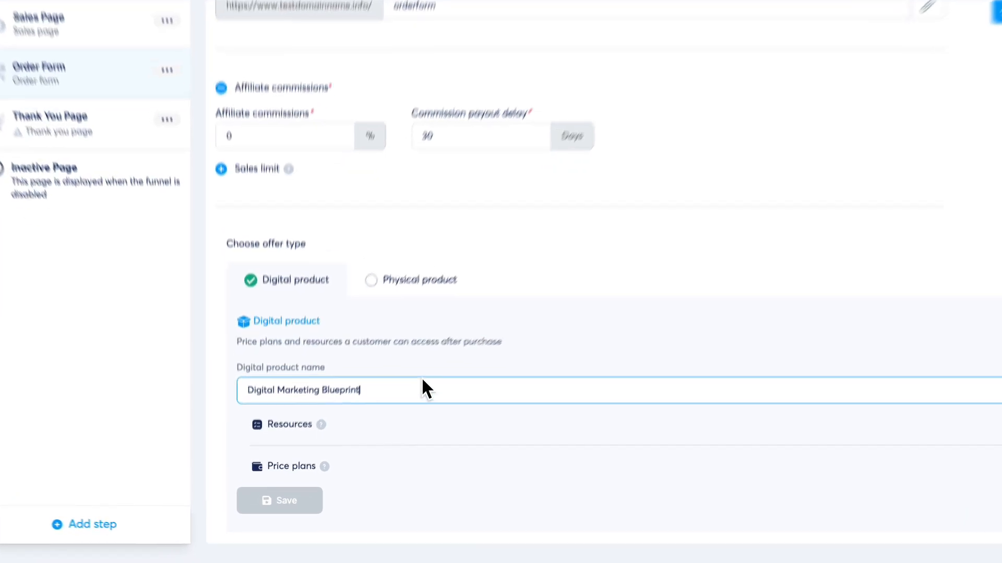
scroll(496, 295, down, 3)
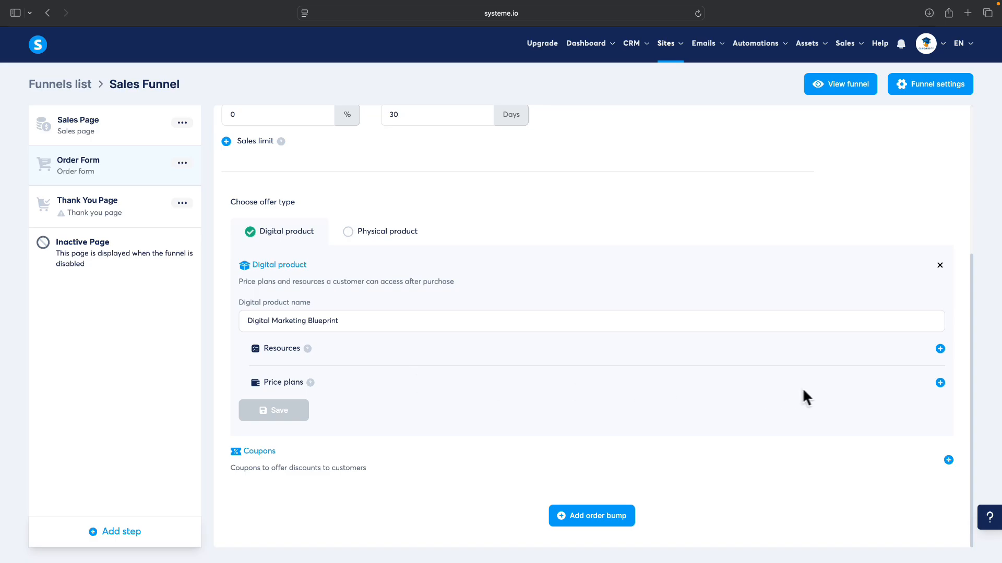
Step: Add a price plan to the product, keeping One-time payment as its type
click(939, 382)
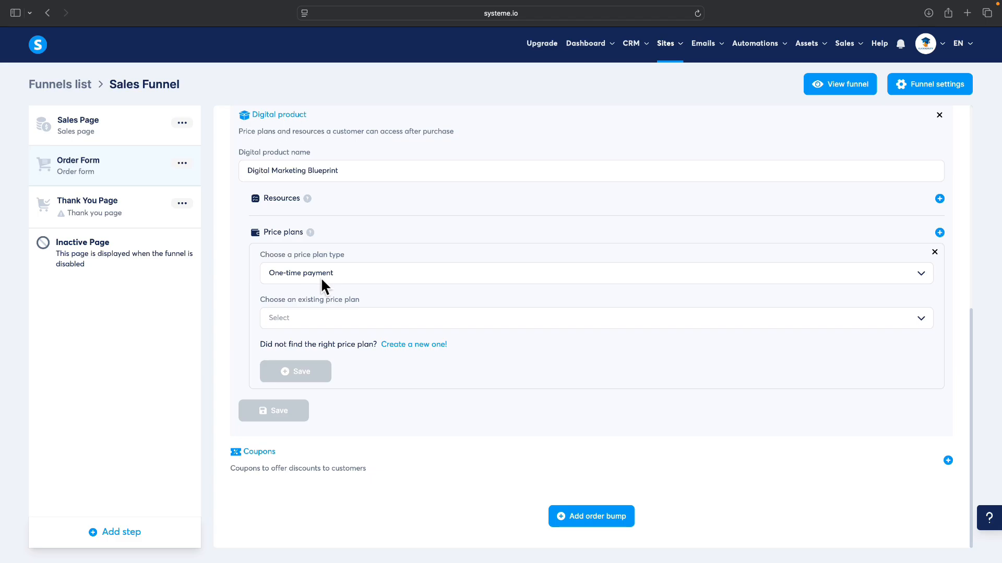
click(320, 277)
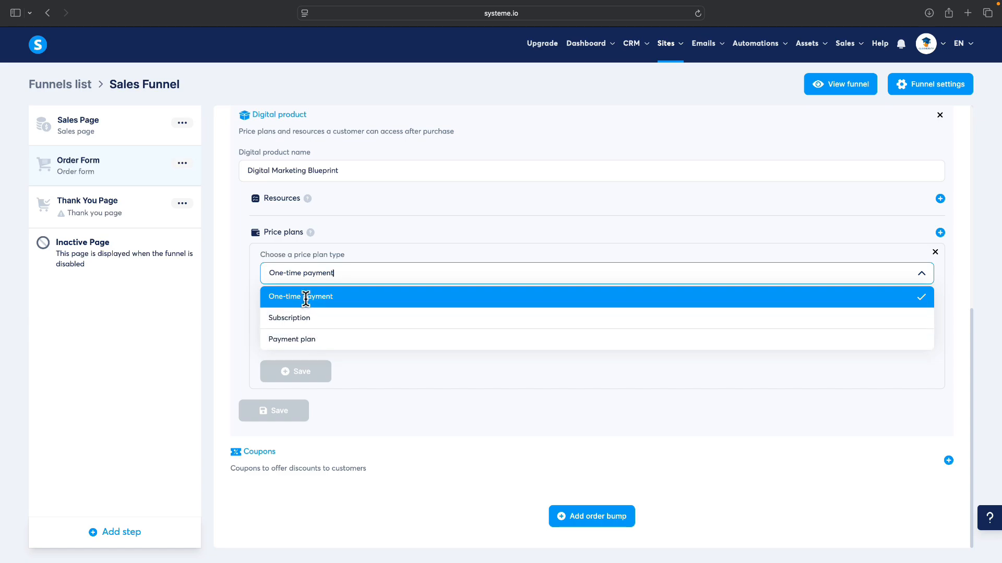
right_click(313, 298)
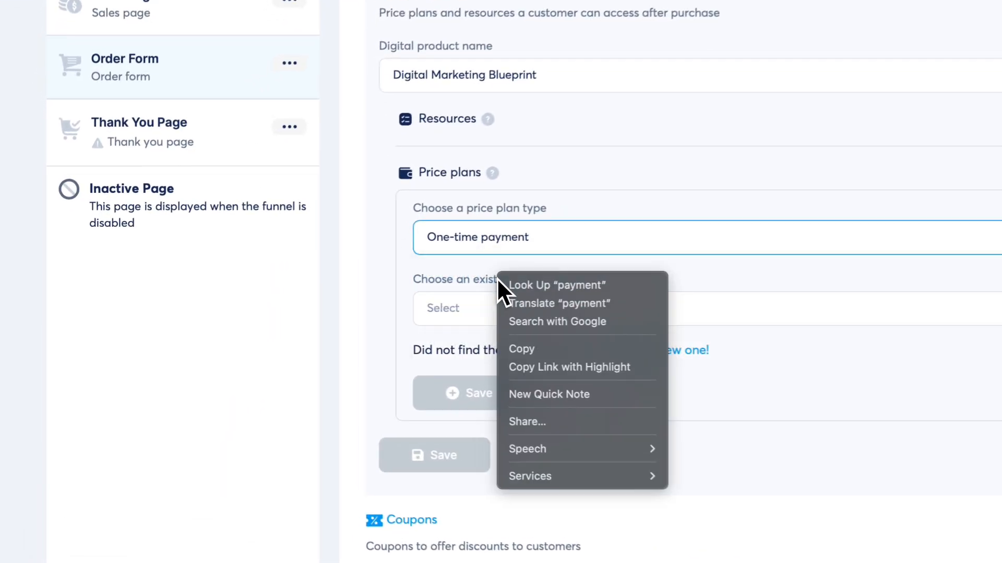
click(490, 274)
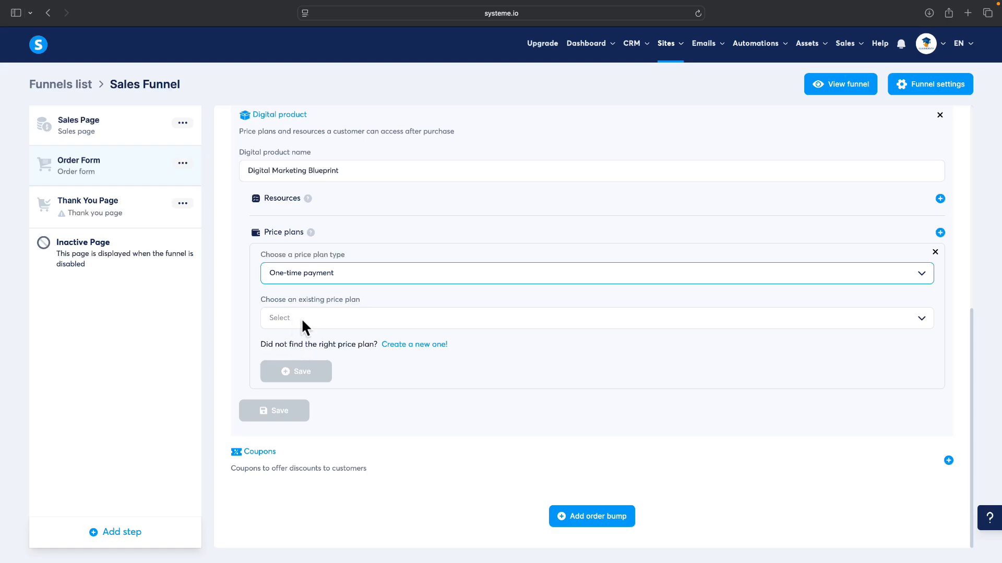
Step: Create a new price plan with 'Digital Marketing Blueprint' as both names and the statement descriptor
click(414, 345)
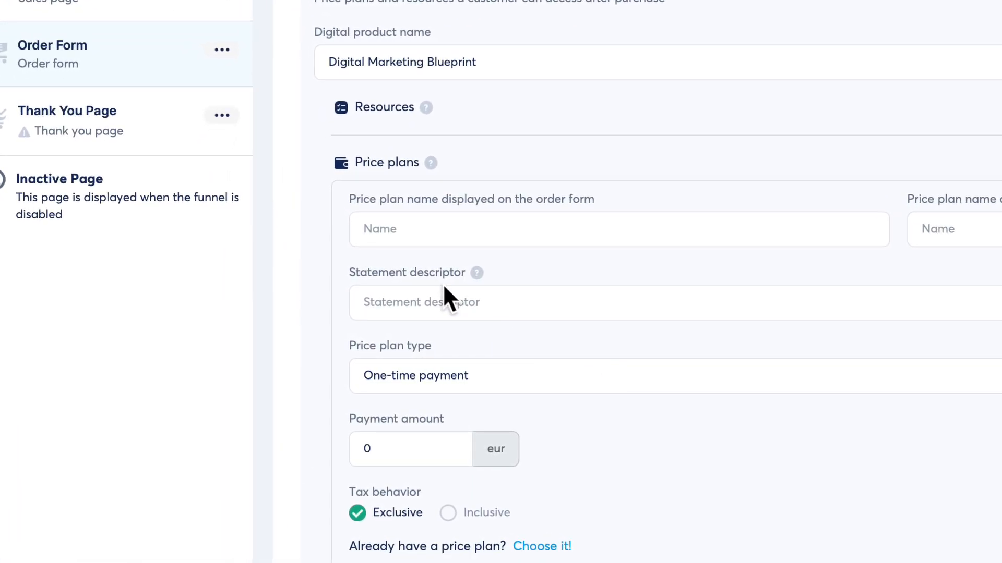
click(446, 219)
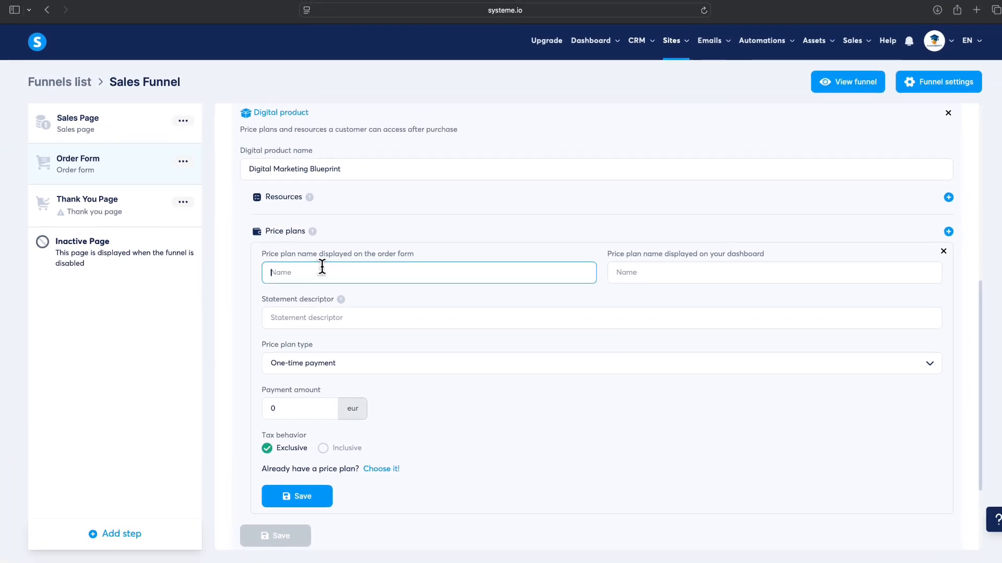
text(Digital )
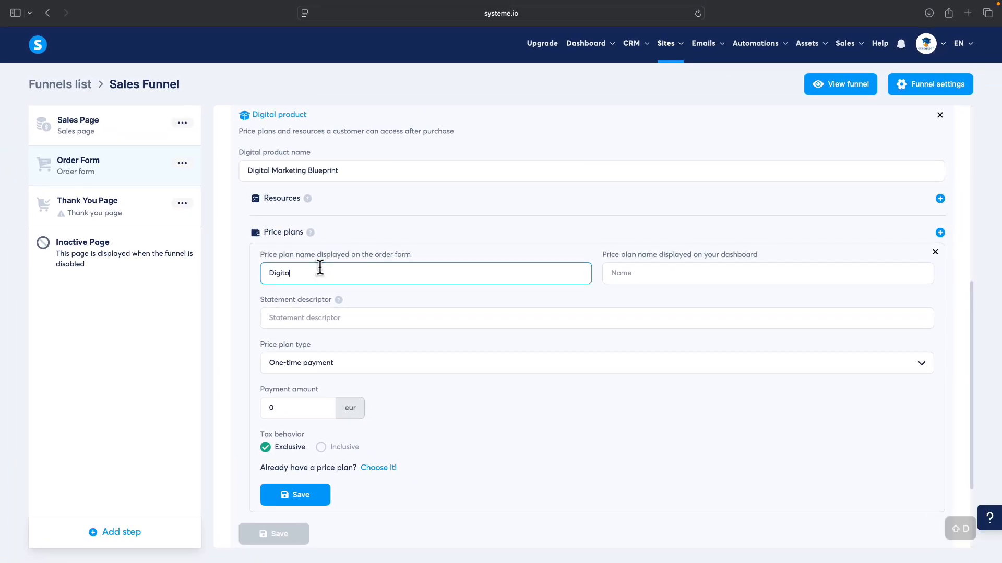
text(Marketing BLue)
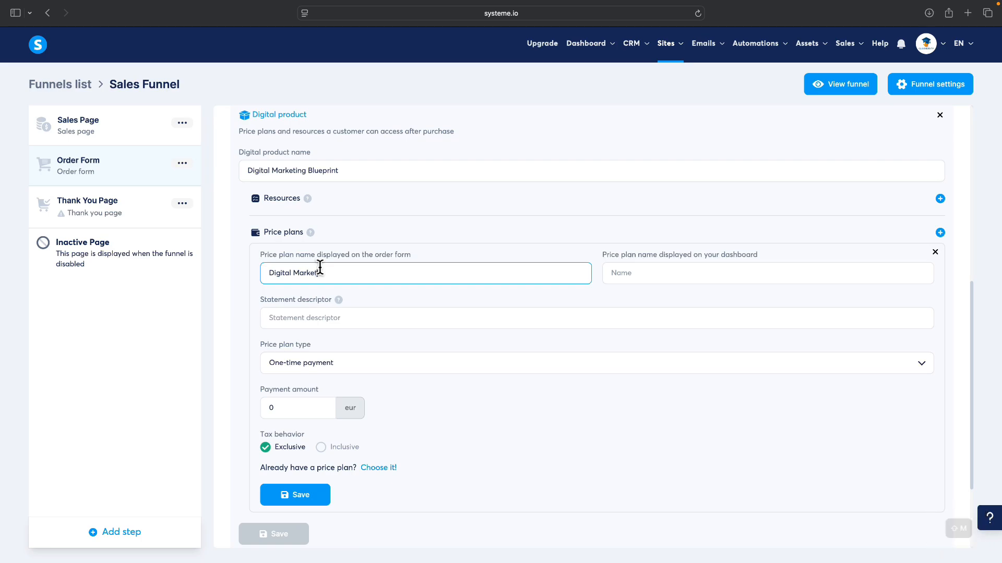
key(BackSpace)
key(BackSpace)
key(BackSpace)
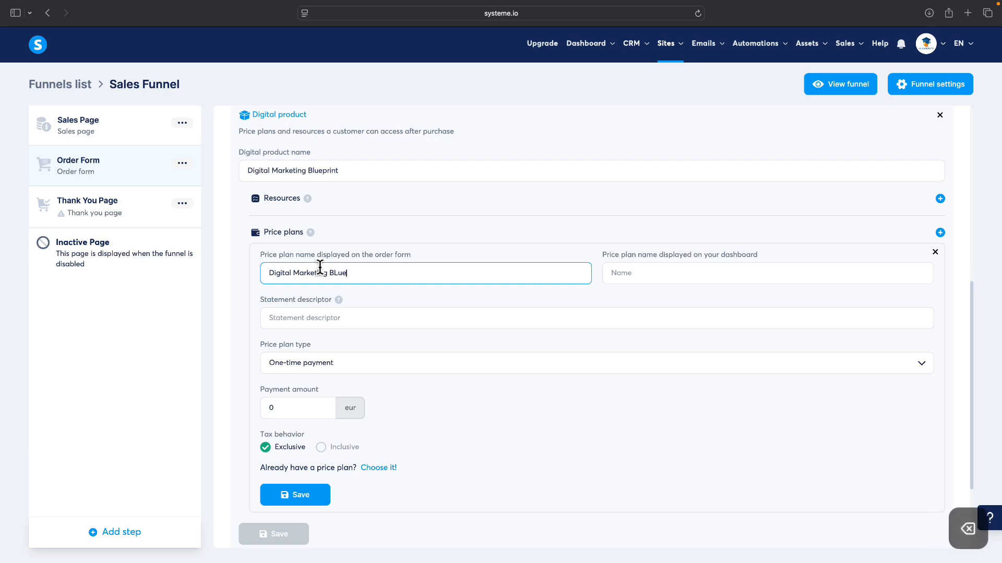
text(lueprint)
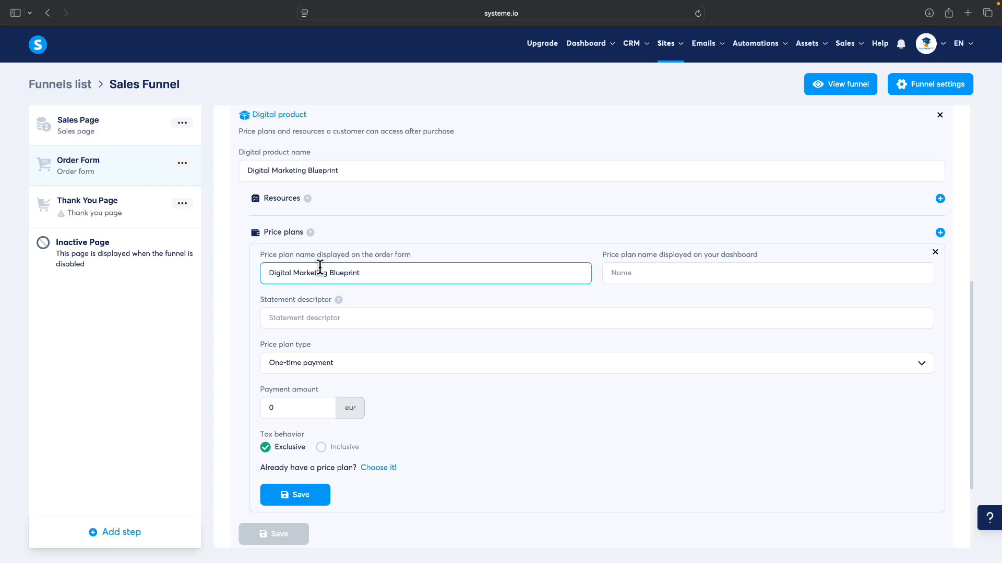
key(super+a)
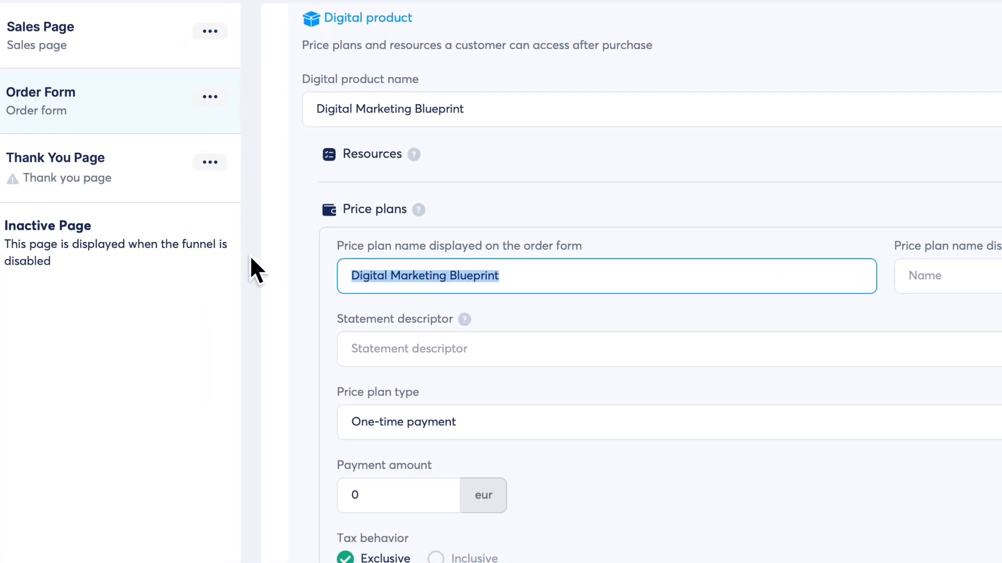
key(super+c)
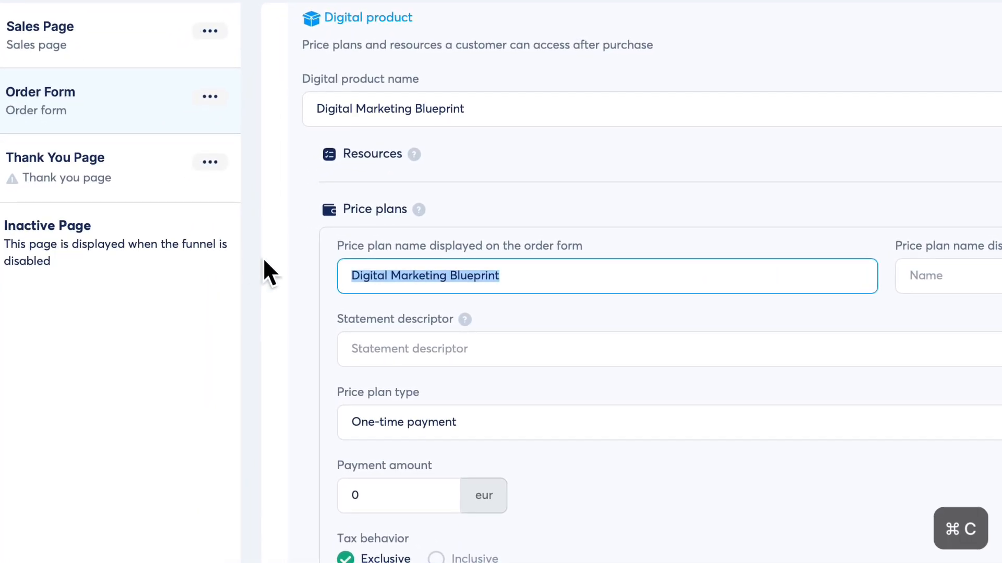
click(975, 276)
key(super+v)
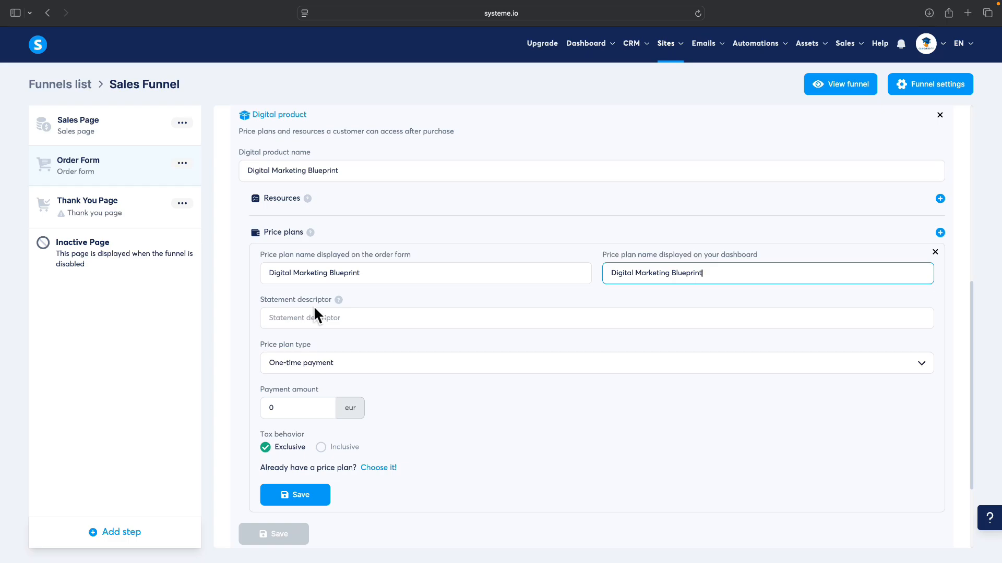
click(319, 316)
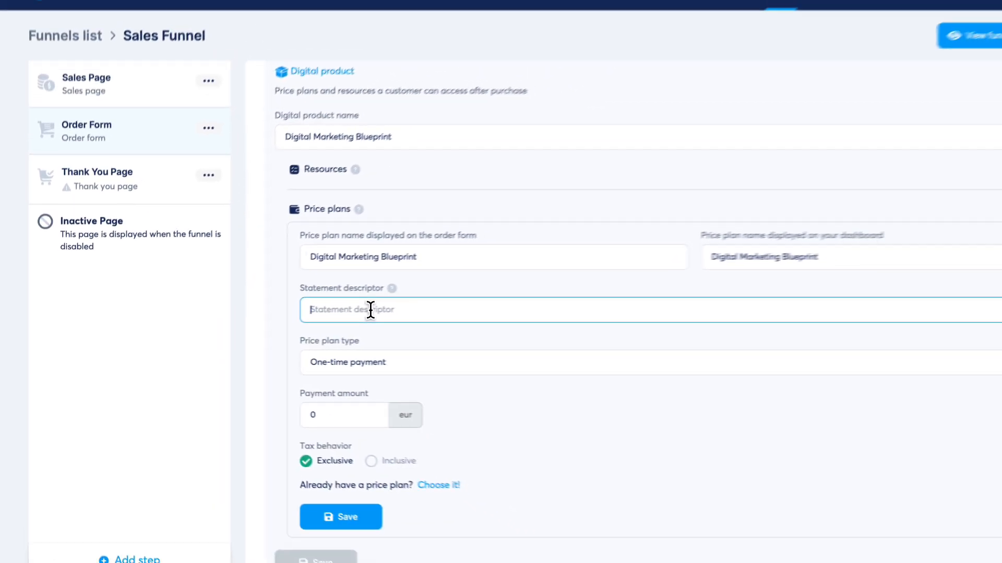
key(super+v)
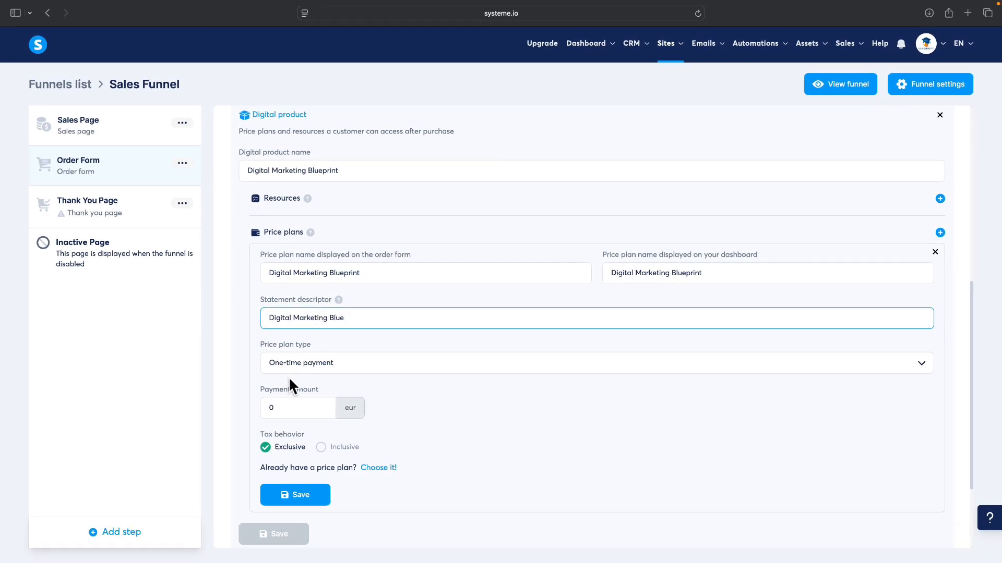
Step: Set the plan's payment amount to 20 eur, then save the plan and product
scroll(280, 392, down, 1)
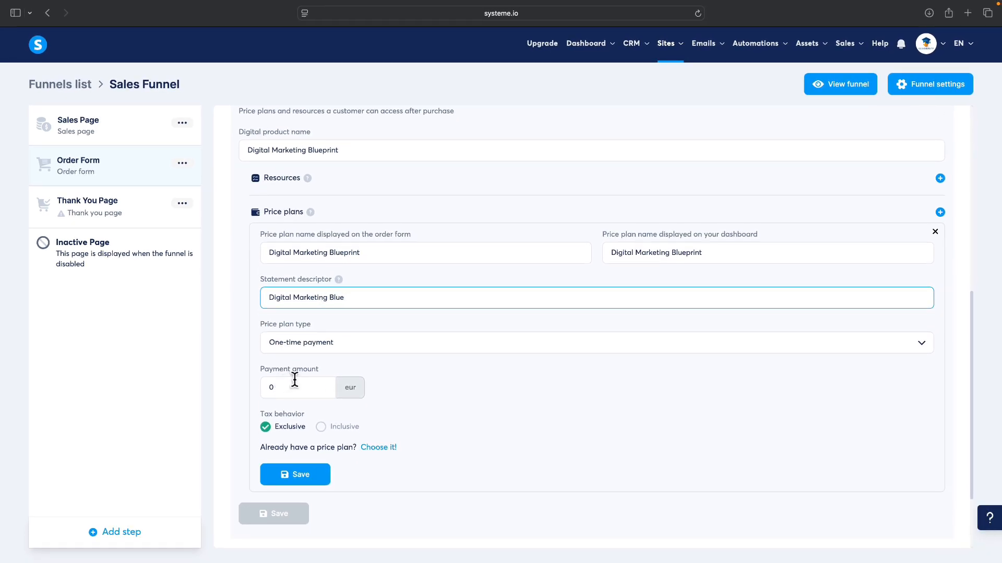
click(282, 387)
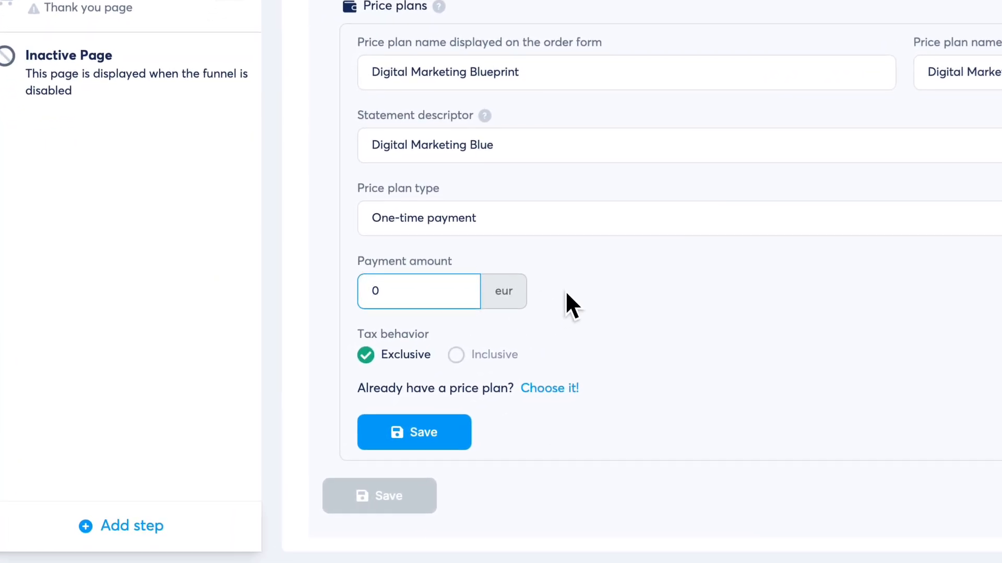
text(20)
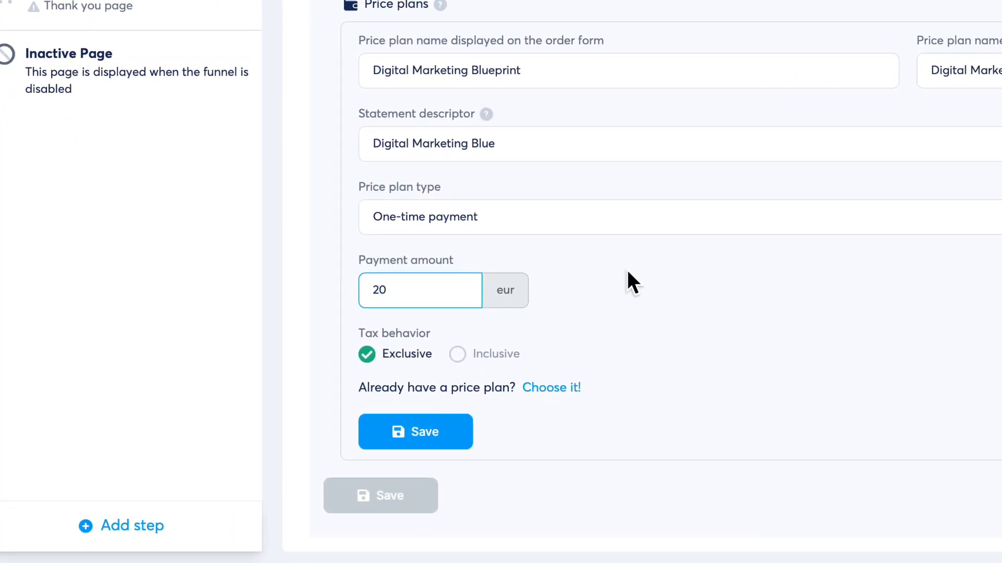
click(513, 297)
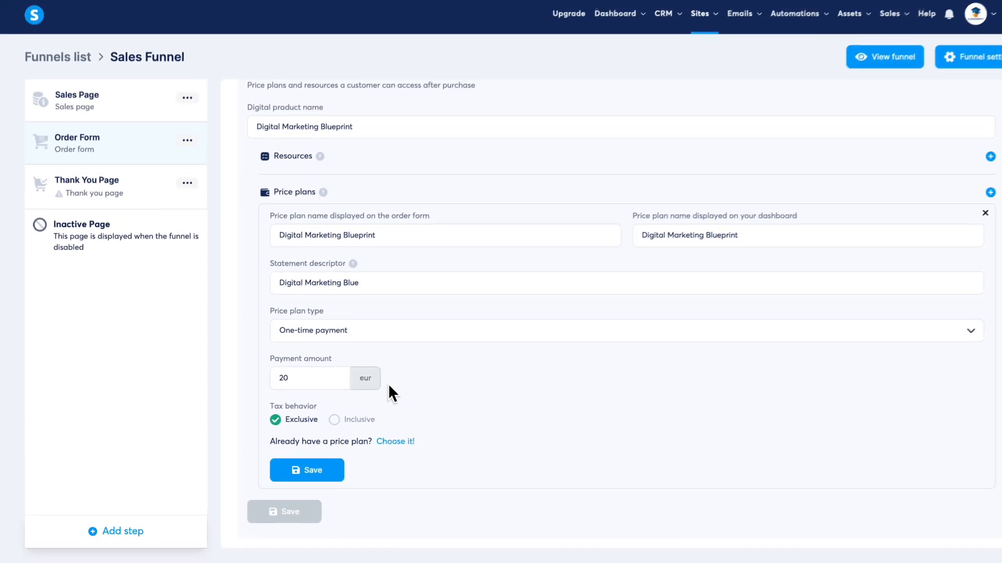
click(308, 476)
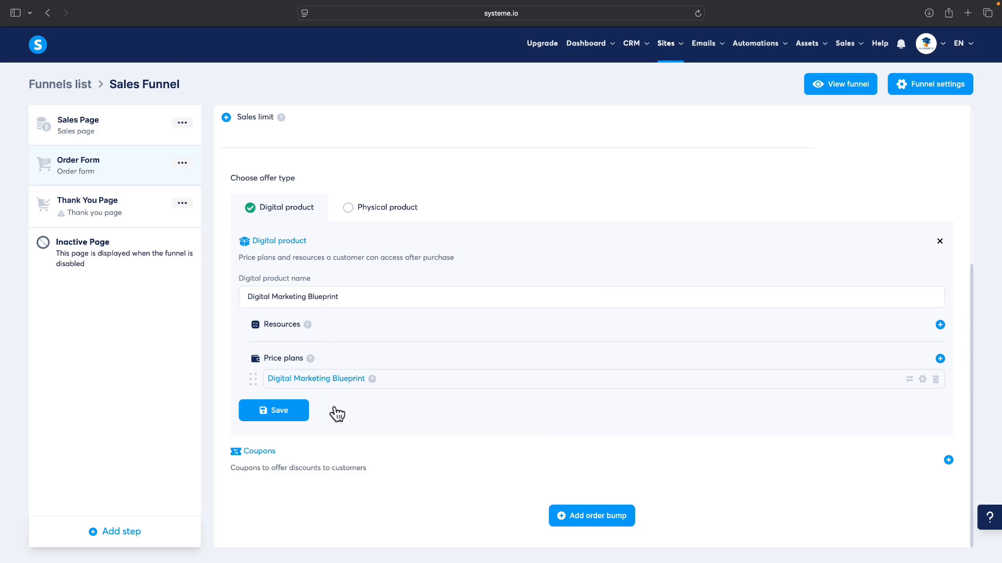
click(272, 412)
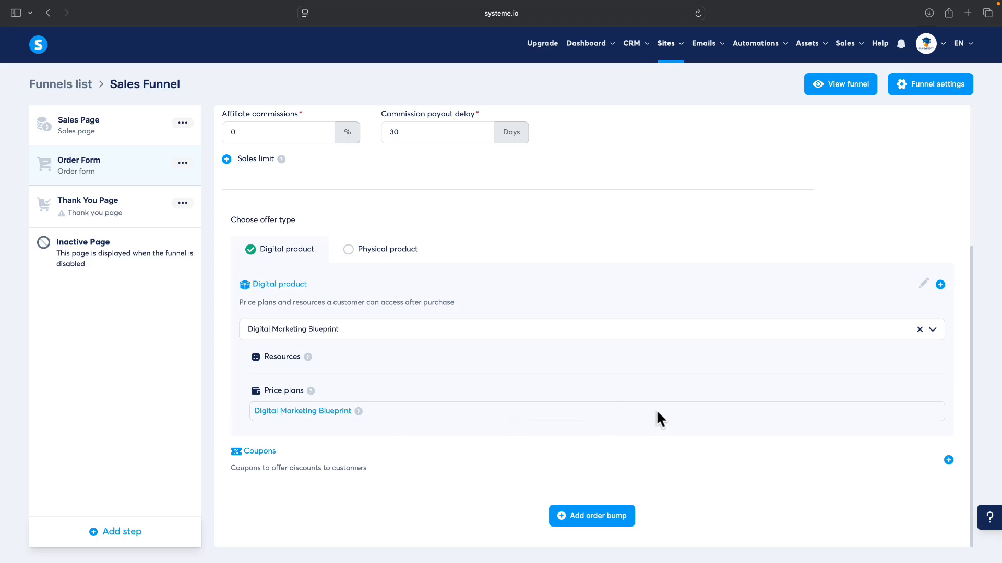
Step: Add a percentage-discount coupon to the order form and start creating a new one
click(948, 460)
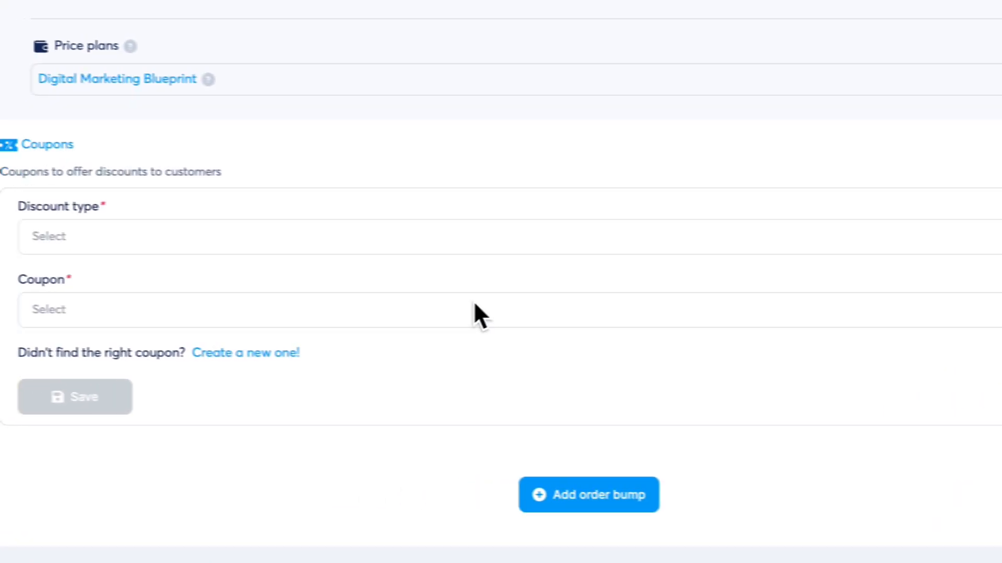
click(296, 259)
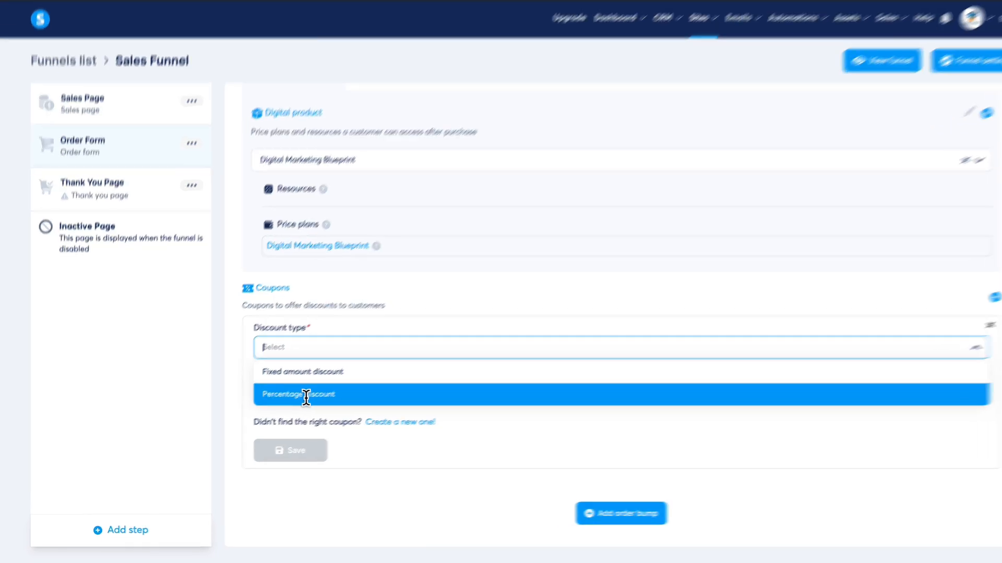
click(306, 395)
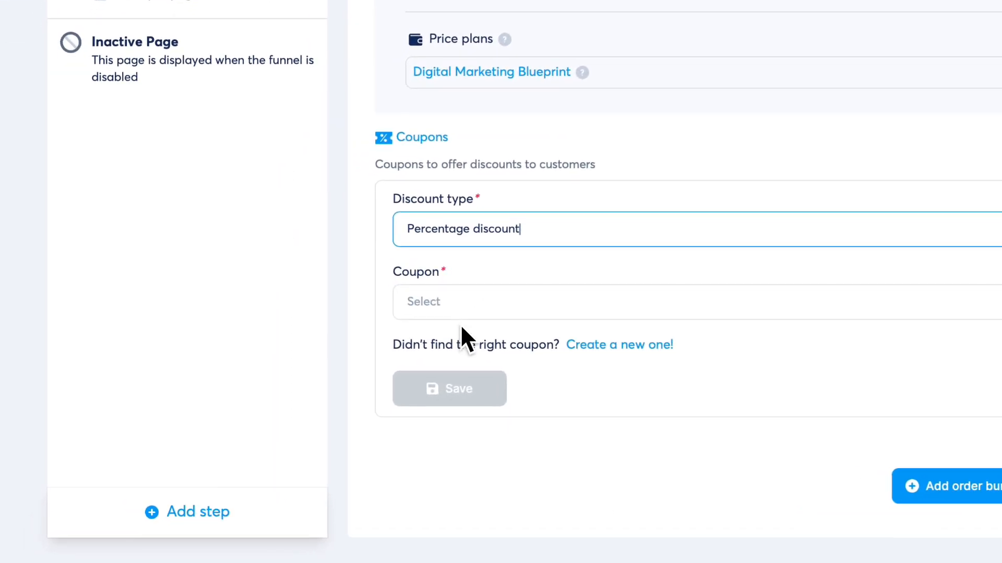
click(451, 302)
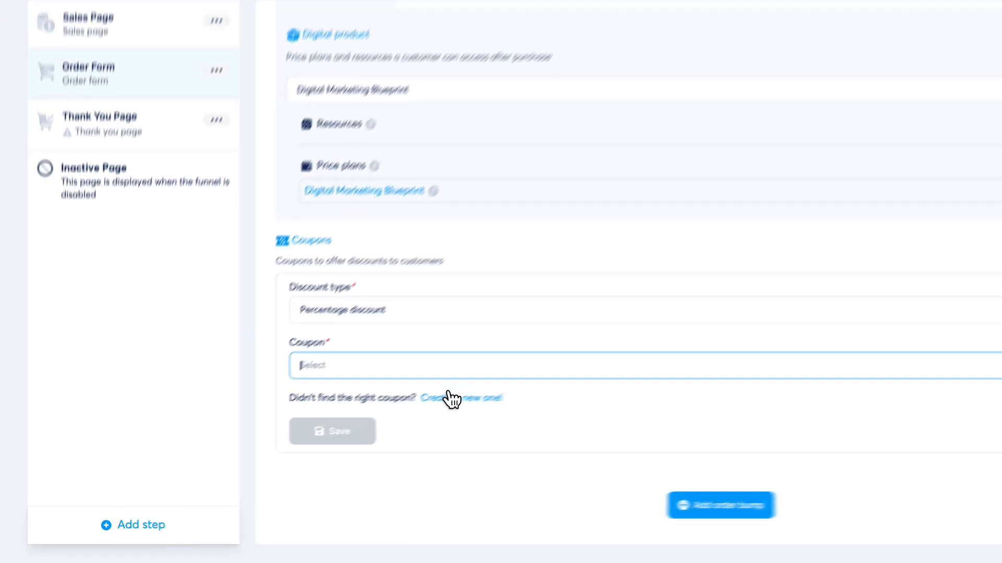
click(365, 429)
Step: Save coupon OFF100 with code OFF100 and a 100 percent discount
click(421, 225)
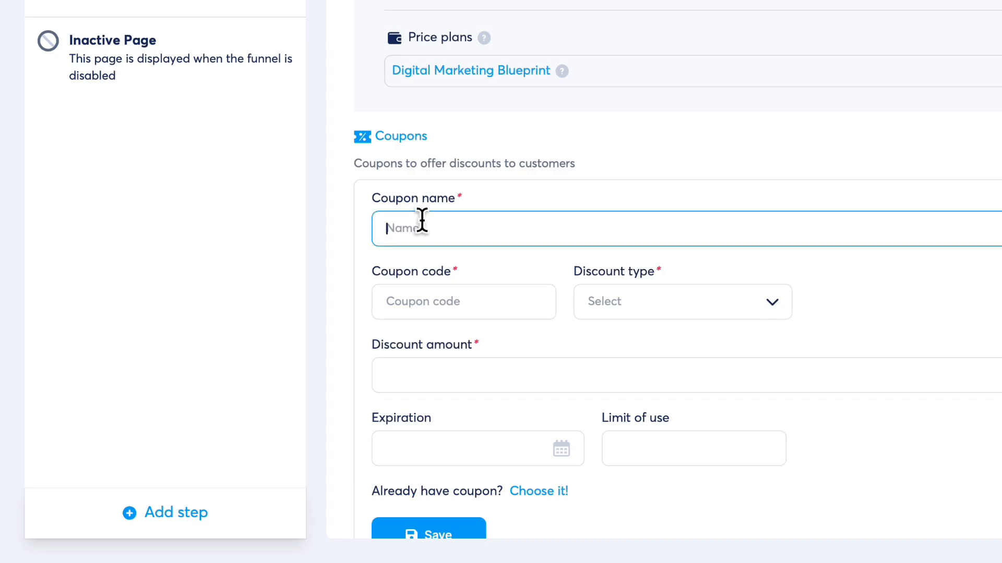
text(OFF1)
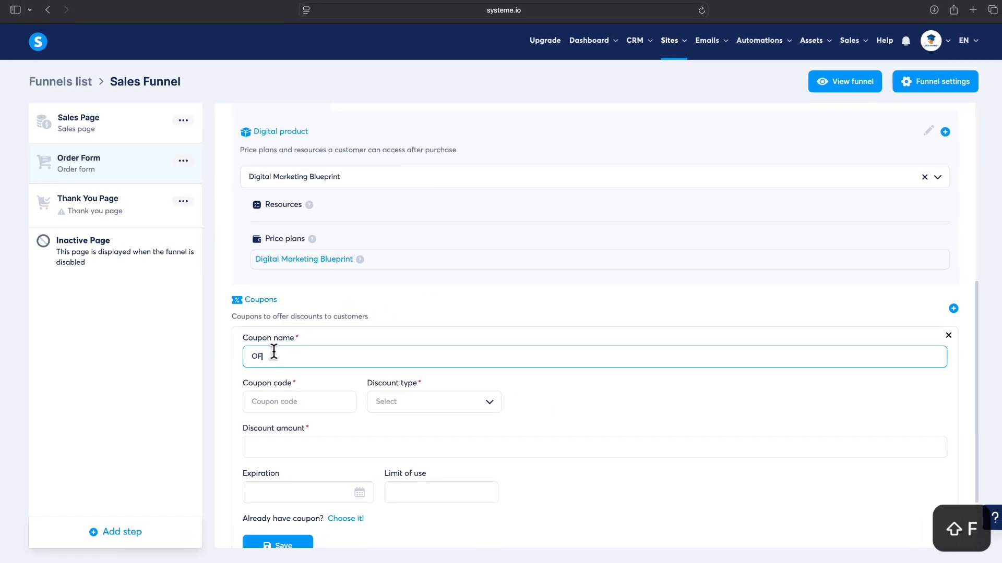
text(0)
key(super+a)
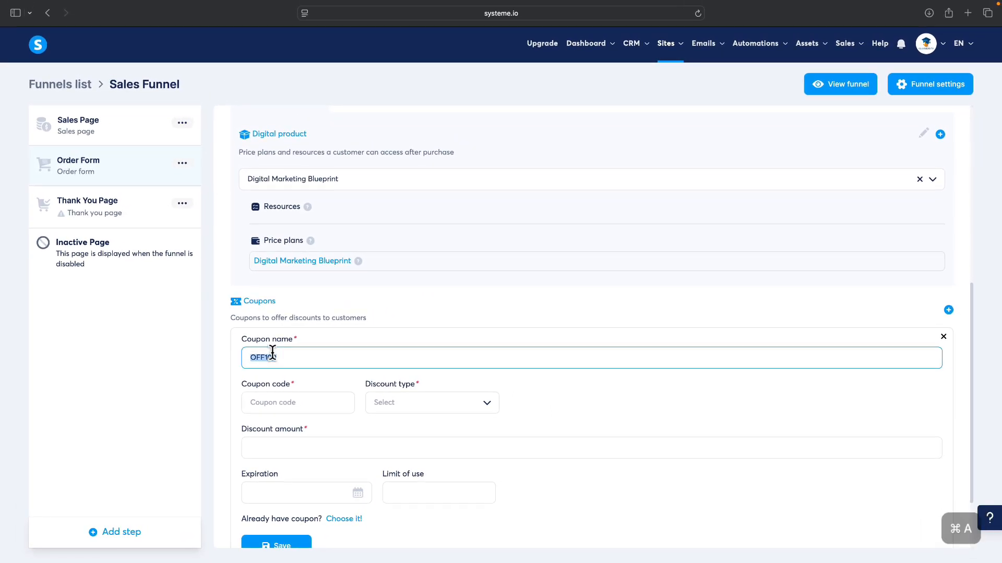
key(super+c)
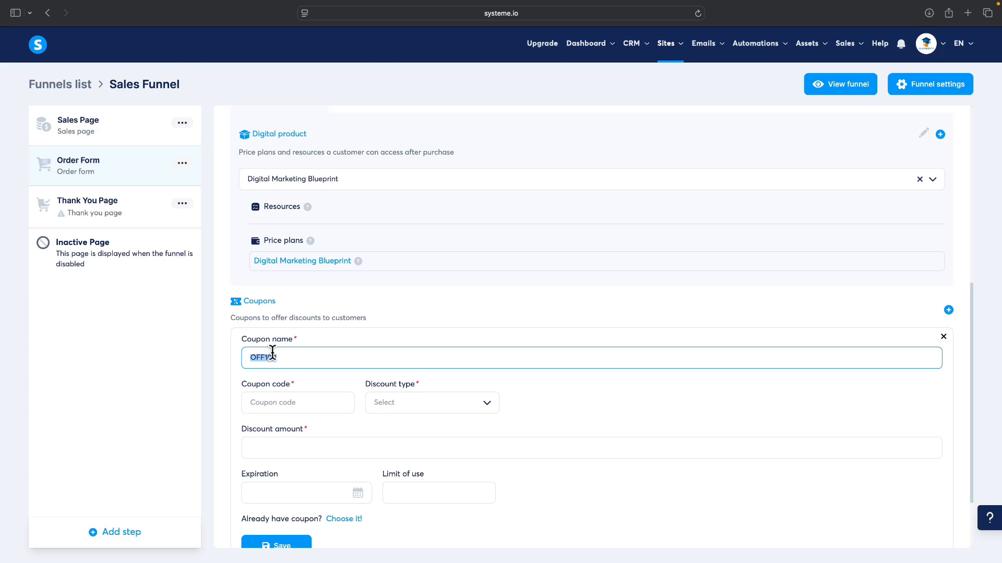
click(285, 405)
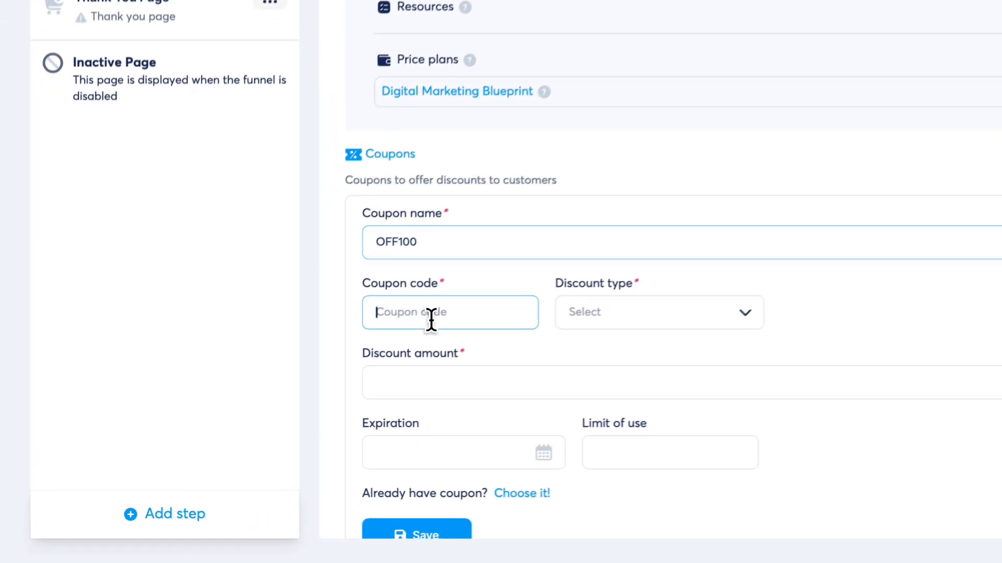
key(super+v)
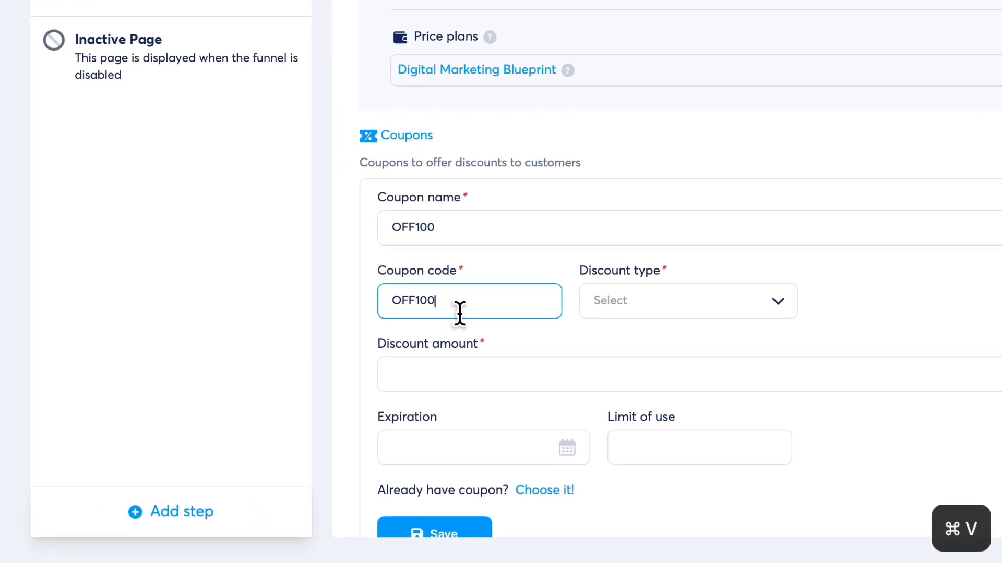
click(667, 315)
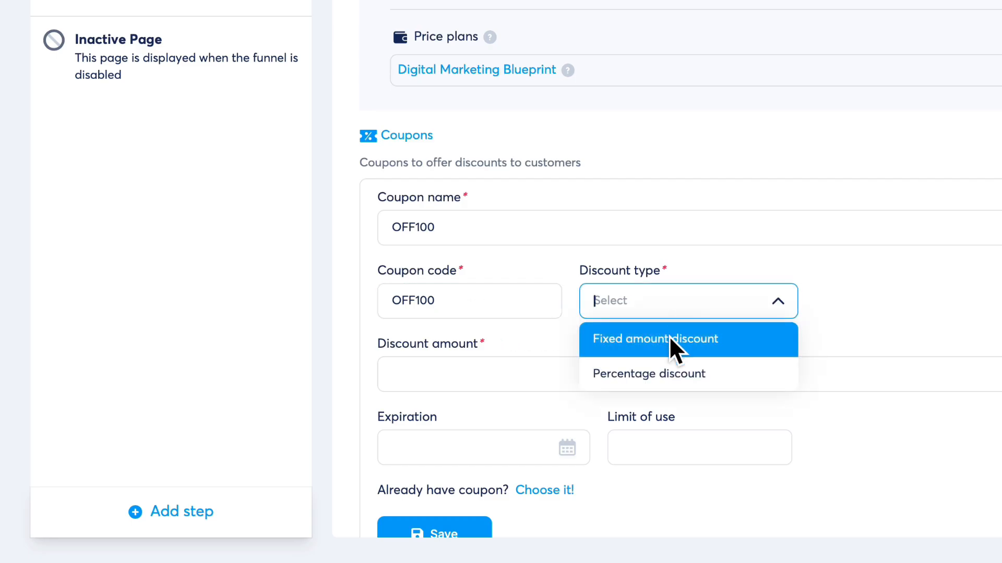
click(652, 375)
scroll(612, 350, down, 3)
click(440, 236)
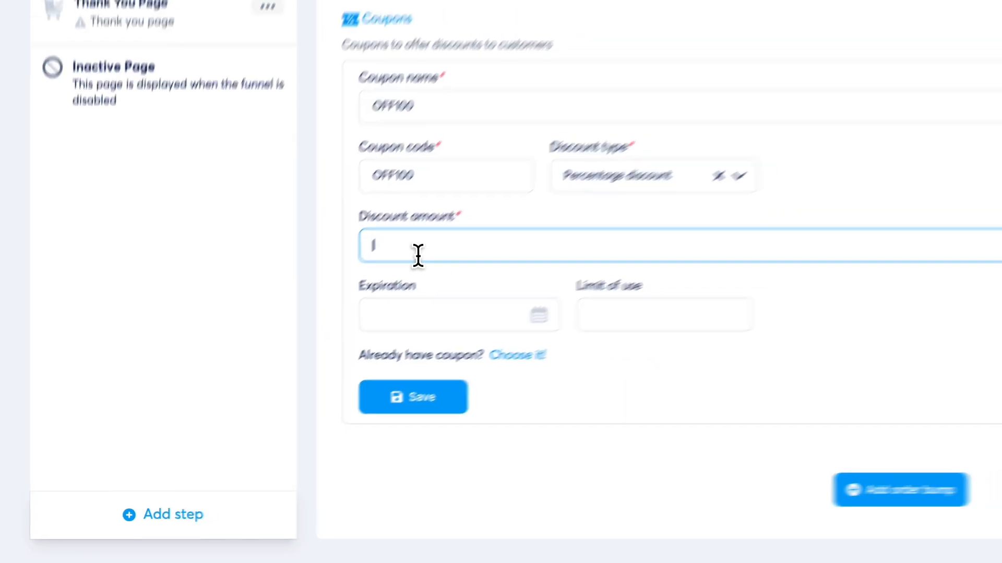
text(100)
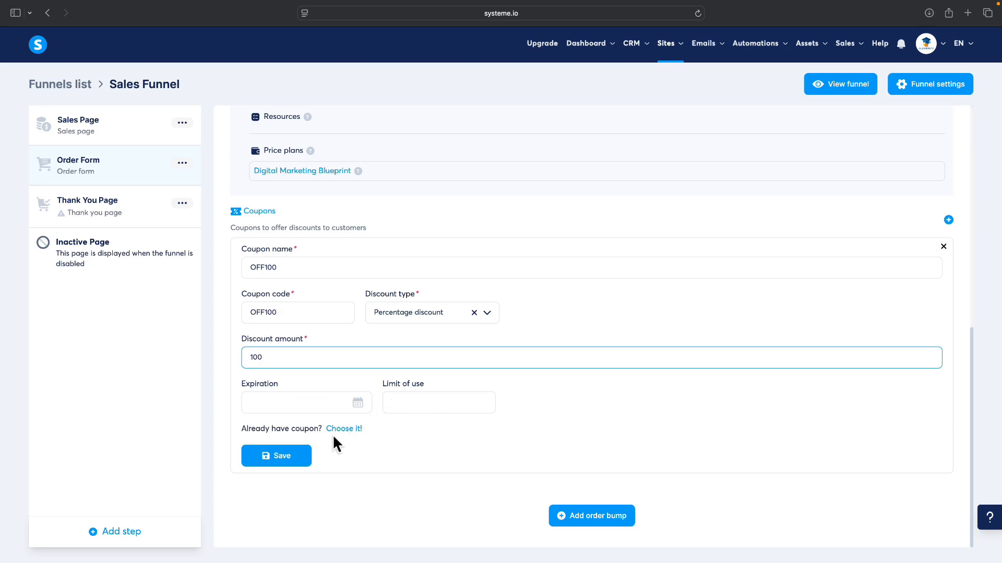
click(279, 456)
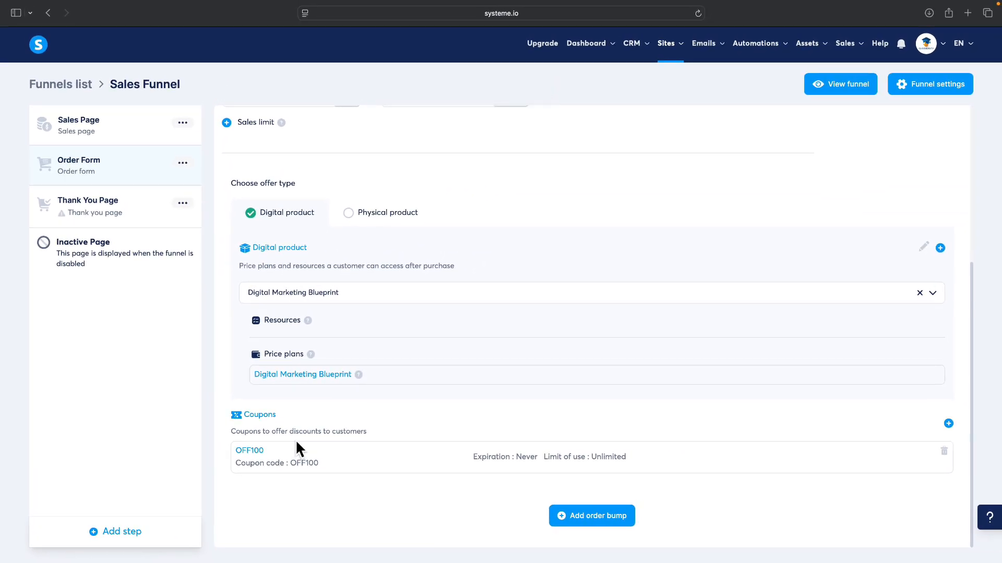
Step: Open the Order Form page editor and replace the product thumbnail with the Blueprint cover
scroll(296, 443, up, 5)
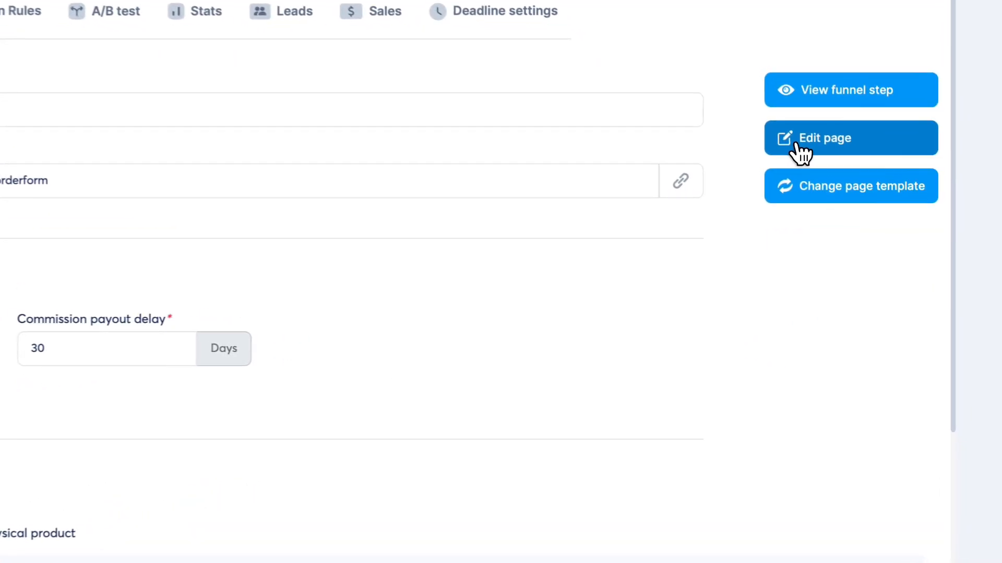
click(799, 147)
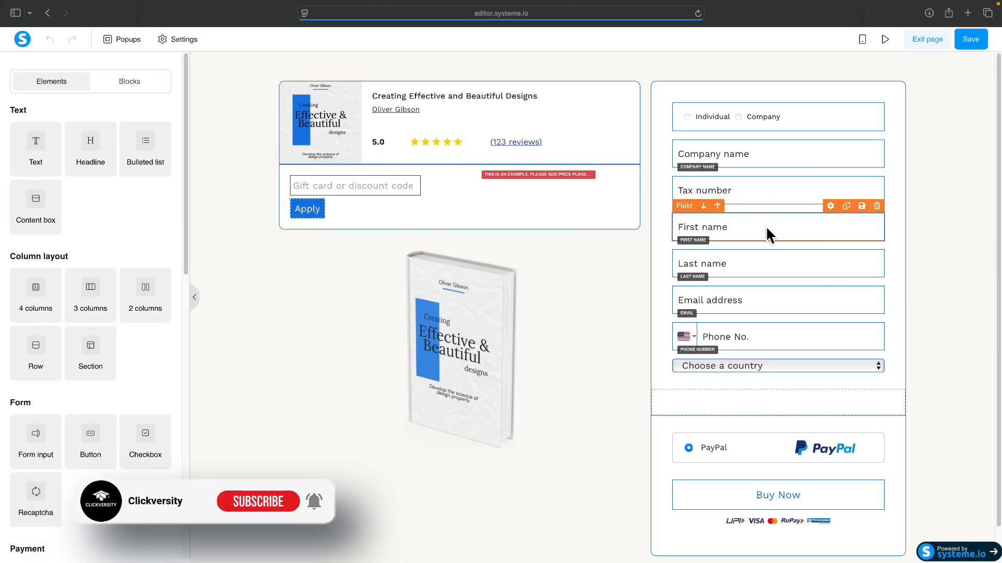
scroll(765, 229, down, 1)
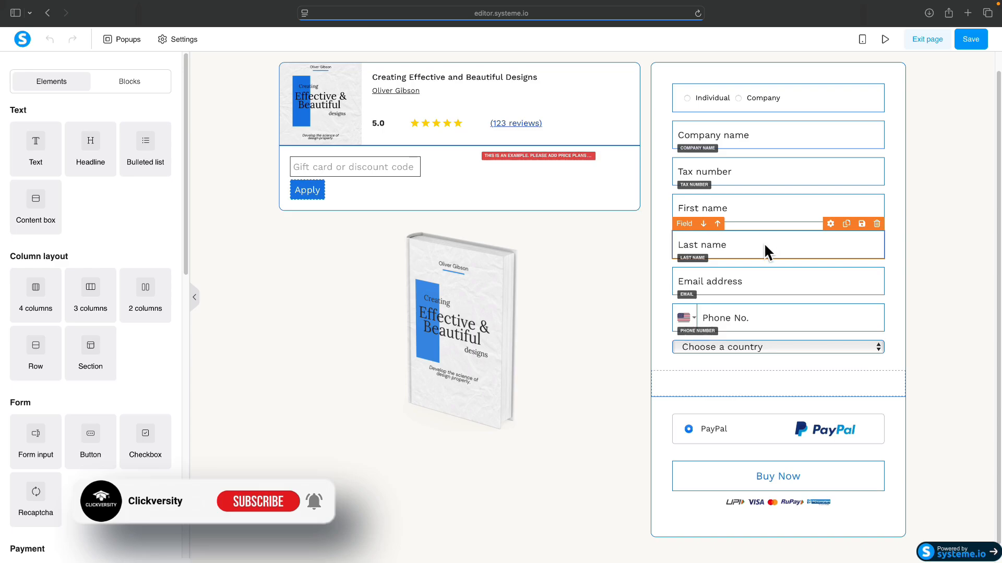
scroll(673, 249, up, 1)
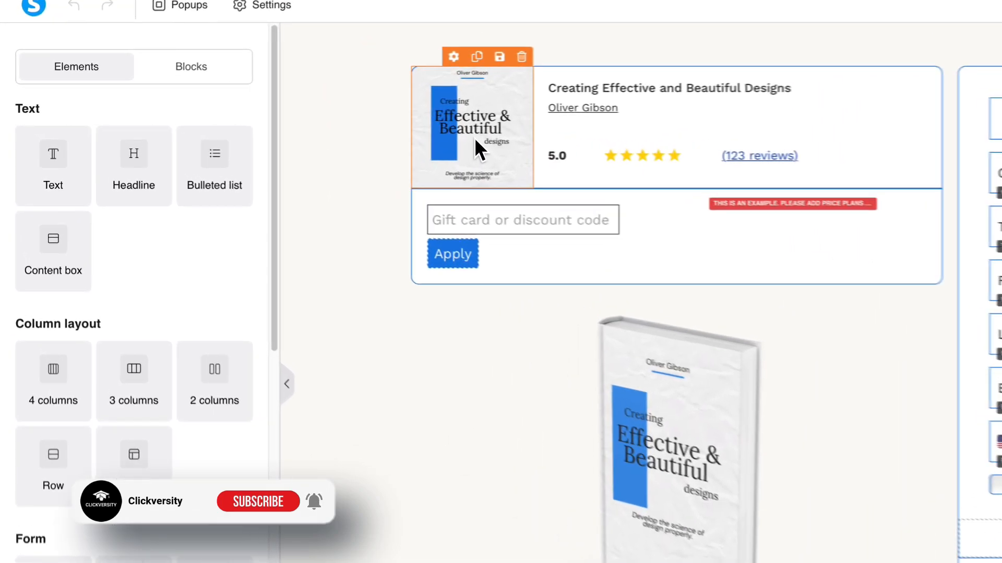
click(329, 137)
click(251, 183)
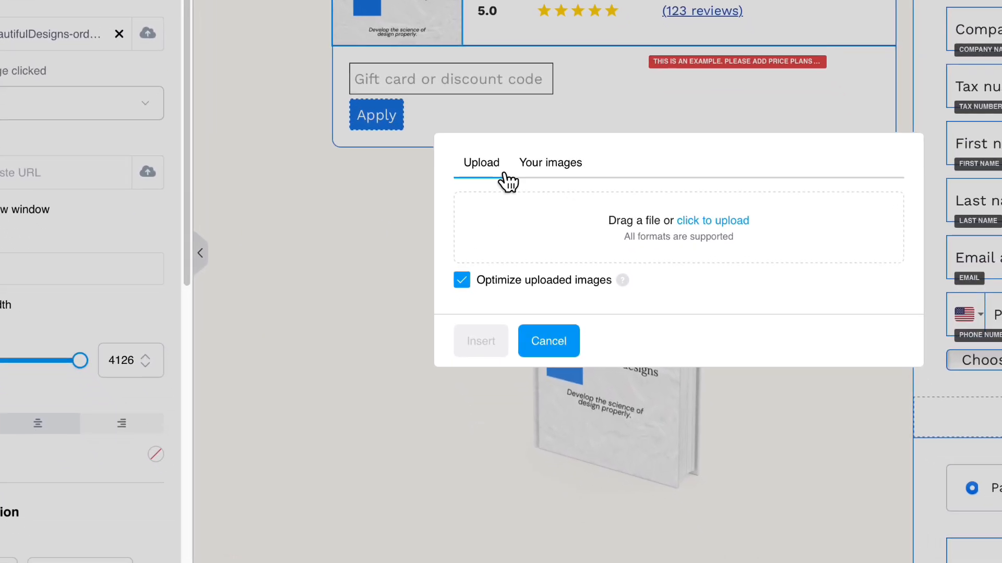
click(550, 162)
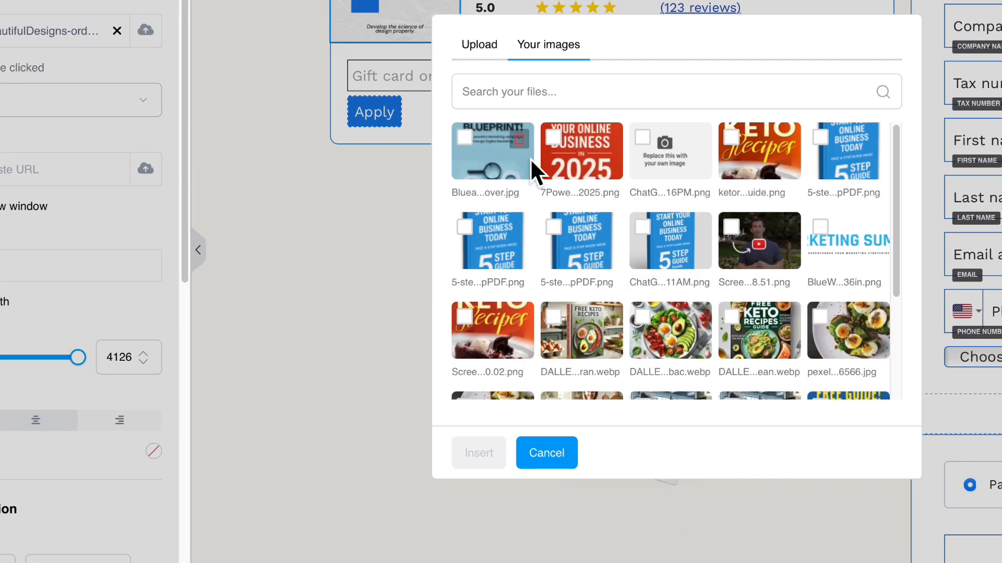
click(466, 151)
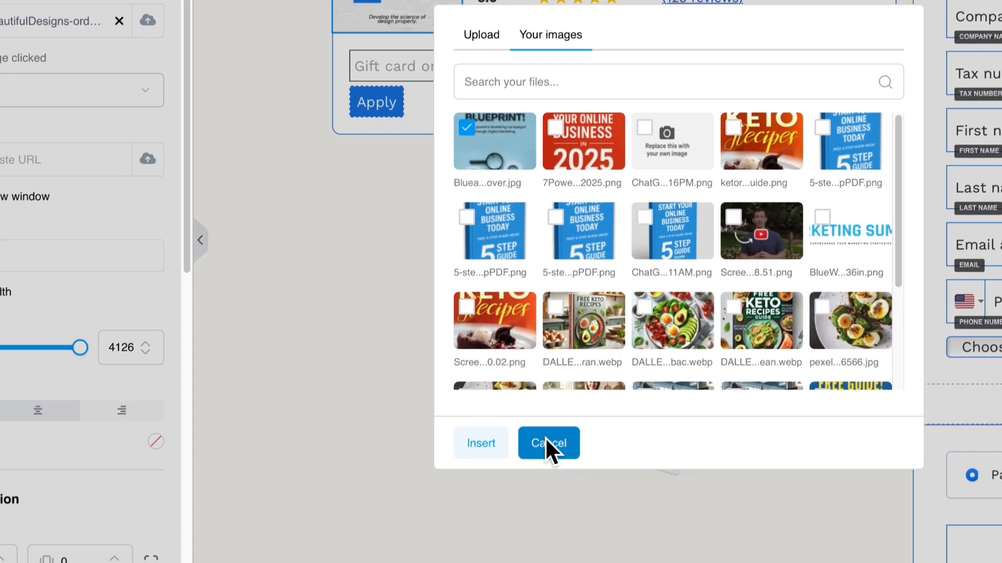
click(488, 451)
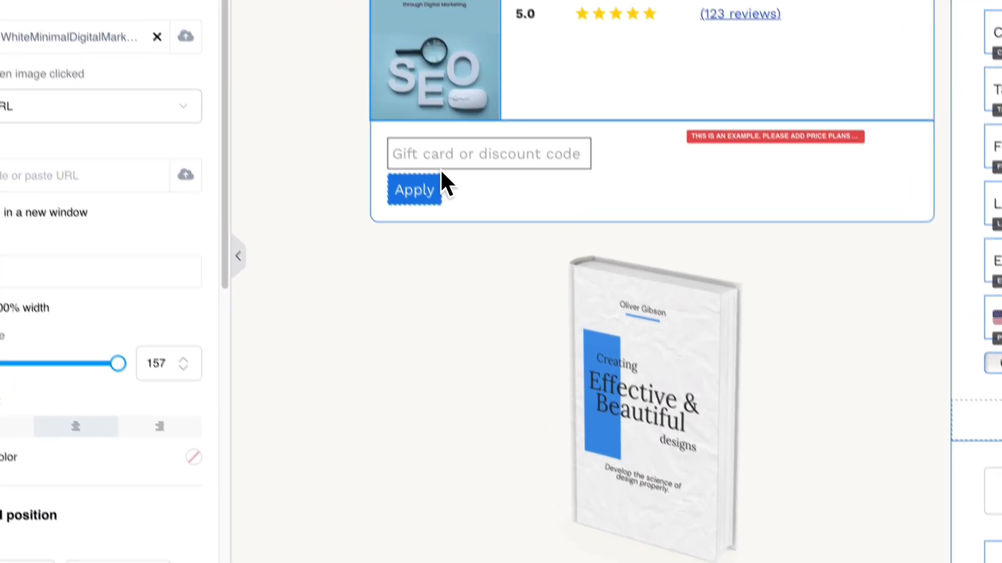
Step: Replace the large book image with the Digital Marketing Blueprint cover
click(564, 316)
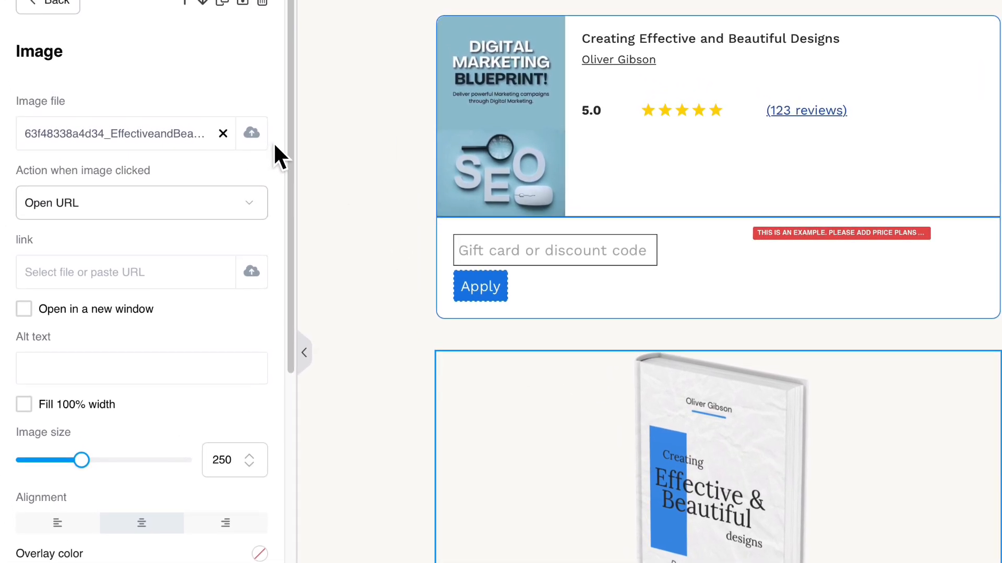
click(253, 134)
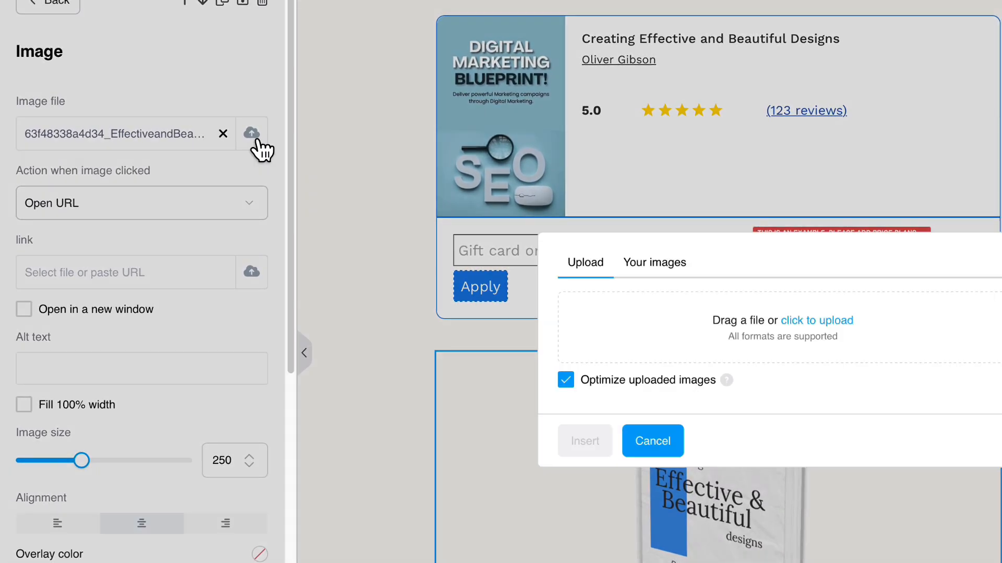
click(647, 265)
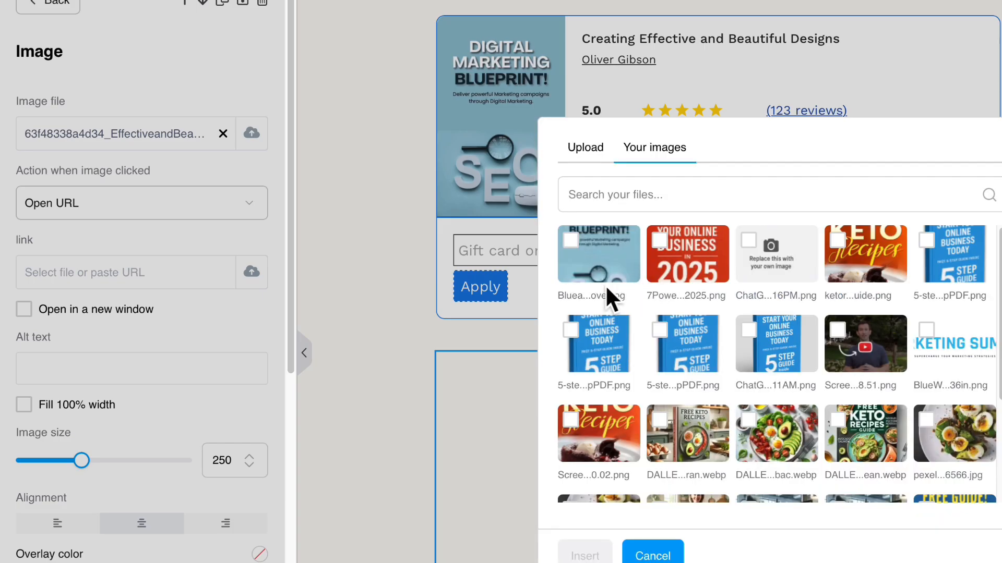
click(570, 248)
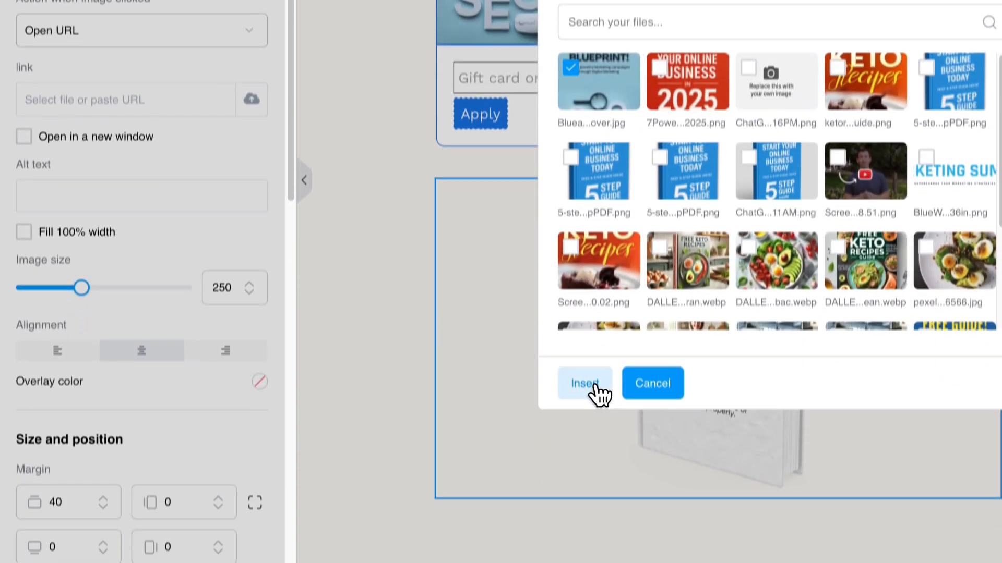
click(584, 556)
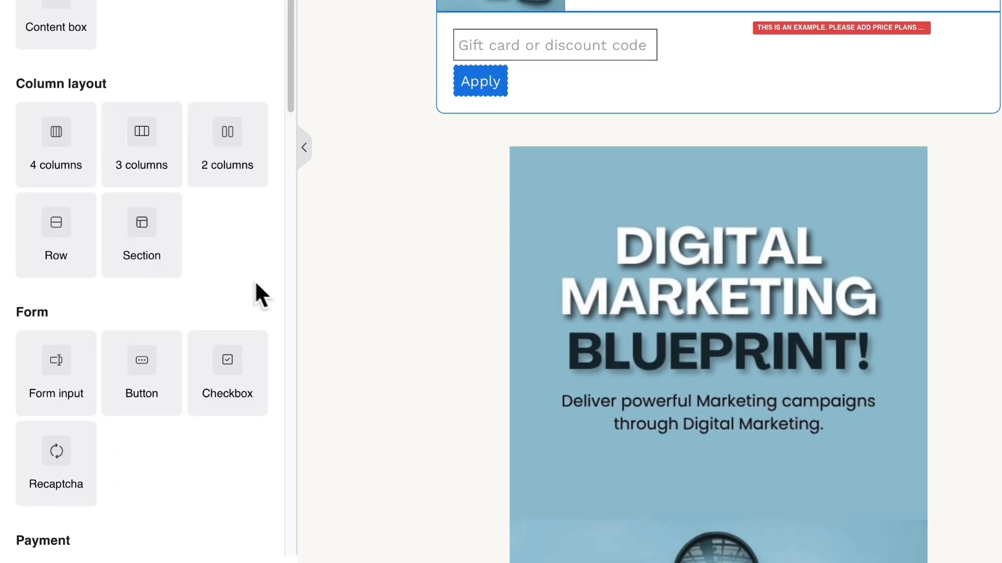
click(550, 307)
scroll(551, 306, down, 5)
Step: Shrink the cover image to 318 and delete the Customer type field and its empty row
drag(142, 256, 100, 256)
drag(103, 309, 98, 308)
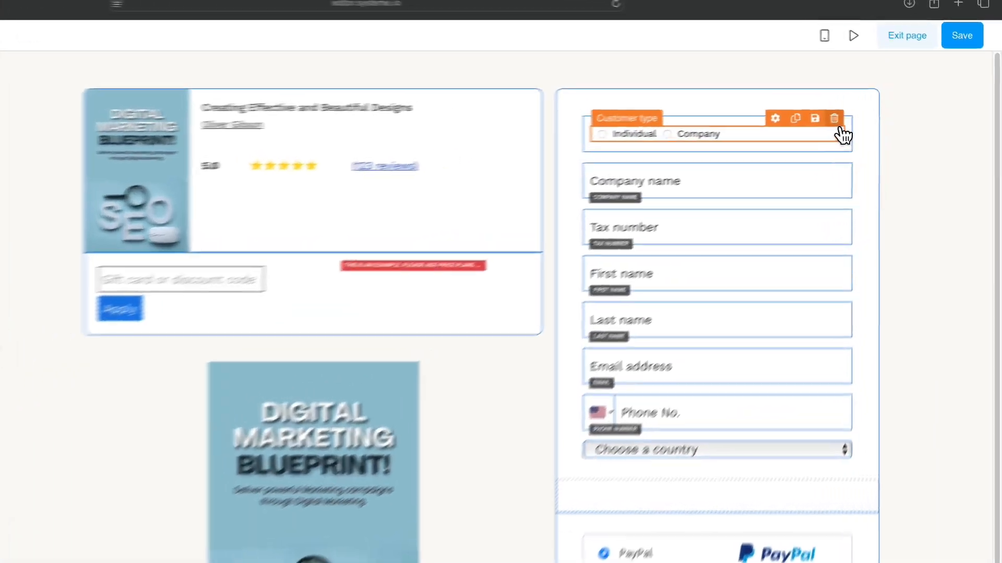
click(870, 104)
click(369, 424)
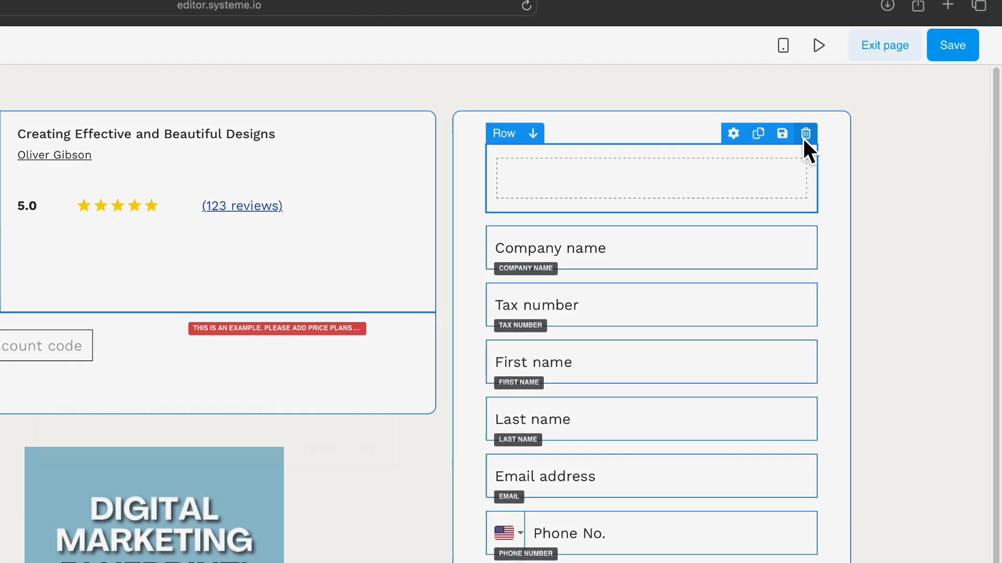
click(806, 134)
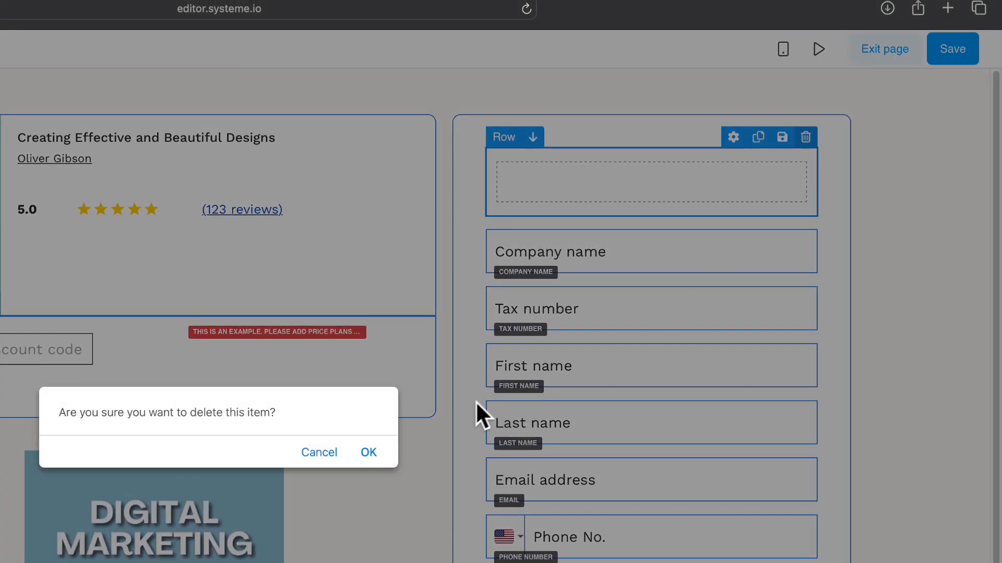
click(370, 448)
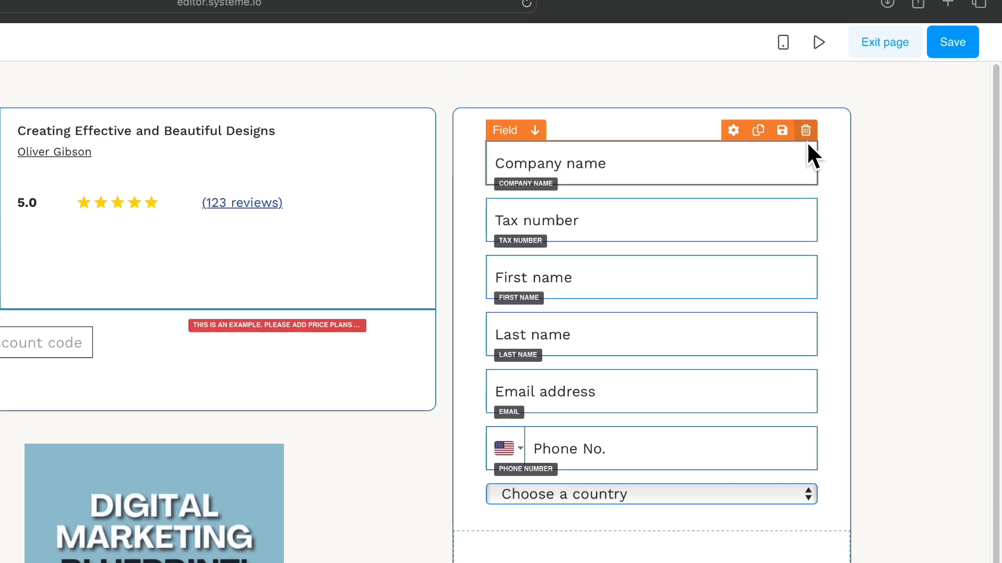
Step: Delete the Company name, Tax number, phone number and country fields from the form
click(806, 121)
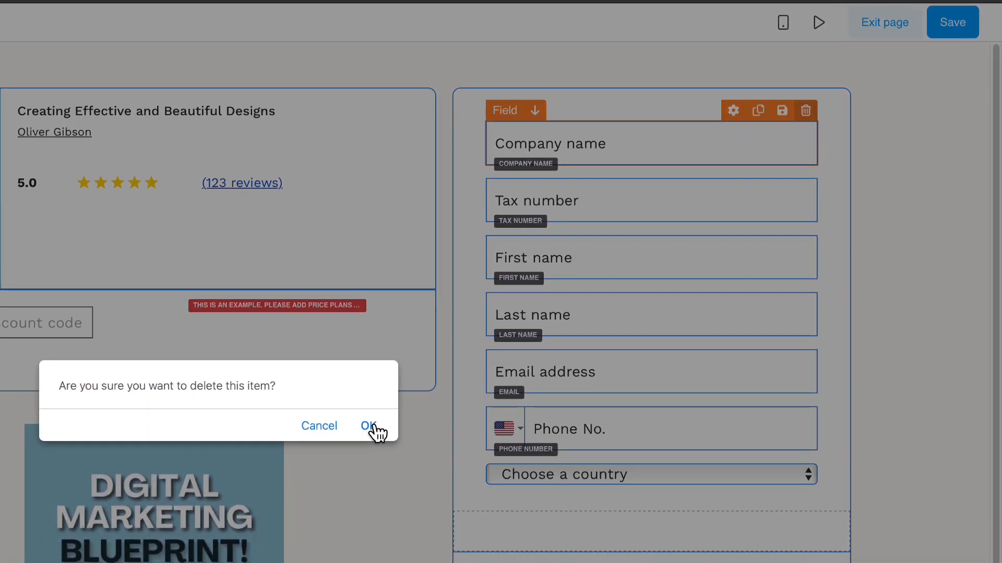
click(371, 433)
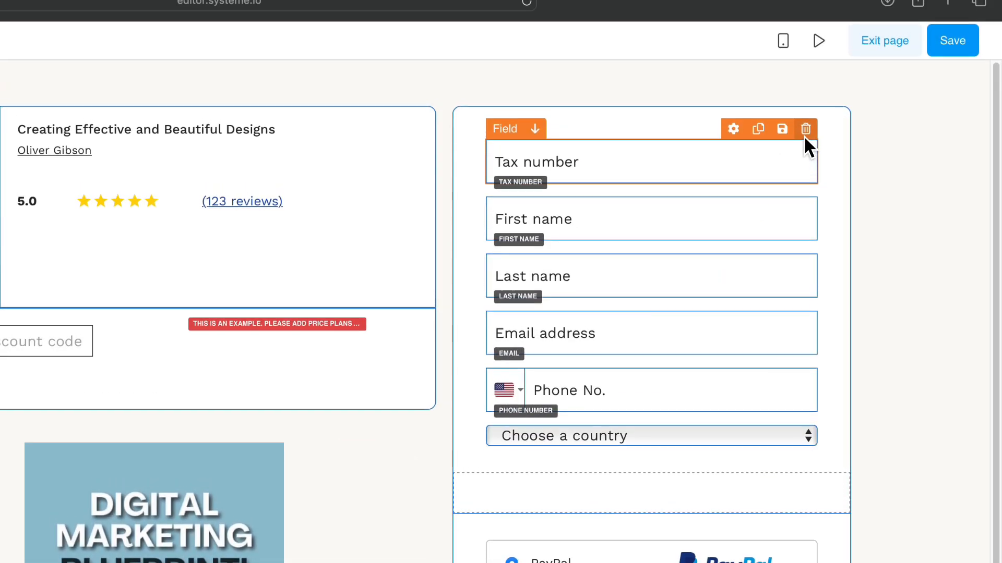
click(805, 129)
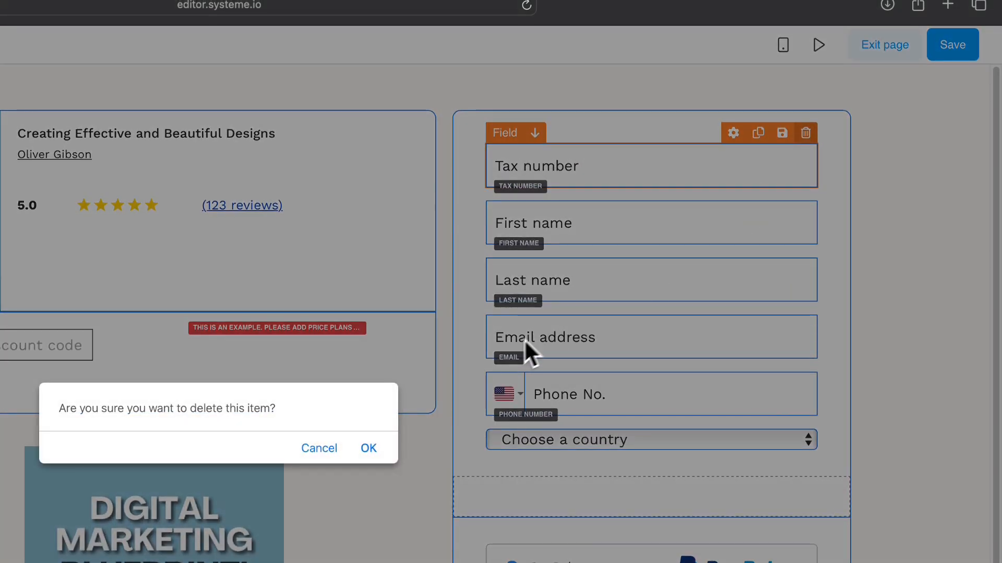
click(366, 447)
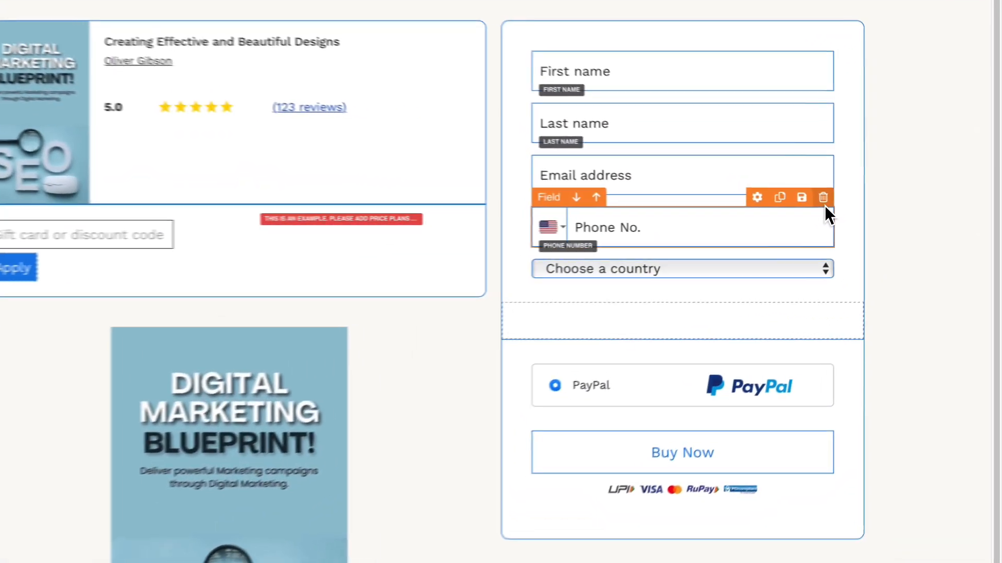
click(876, 205)
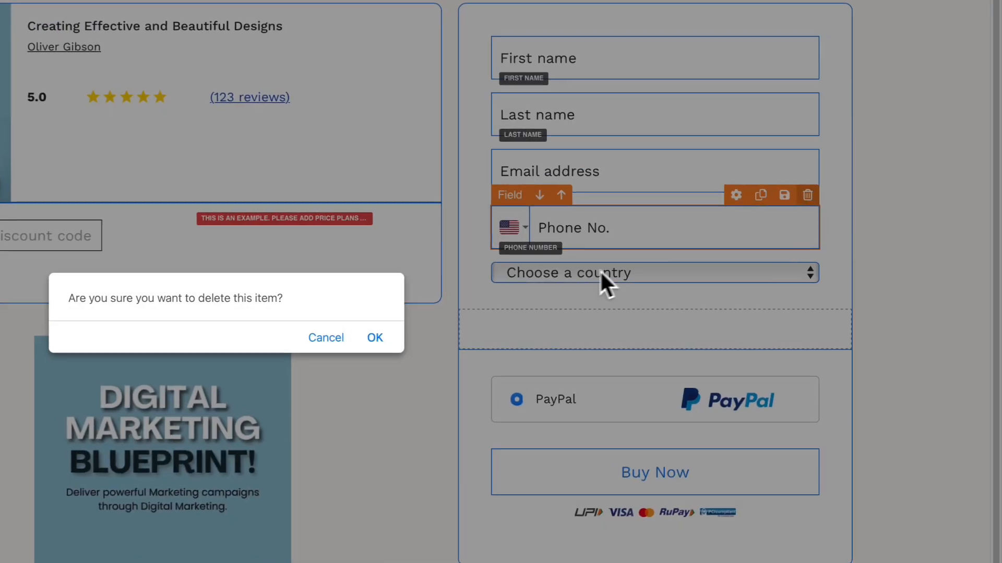
click(373, 342)
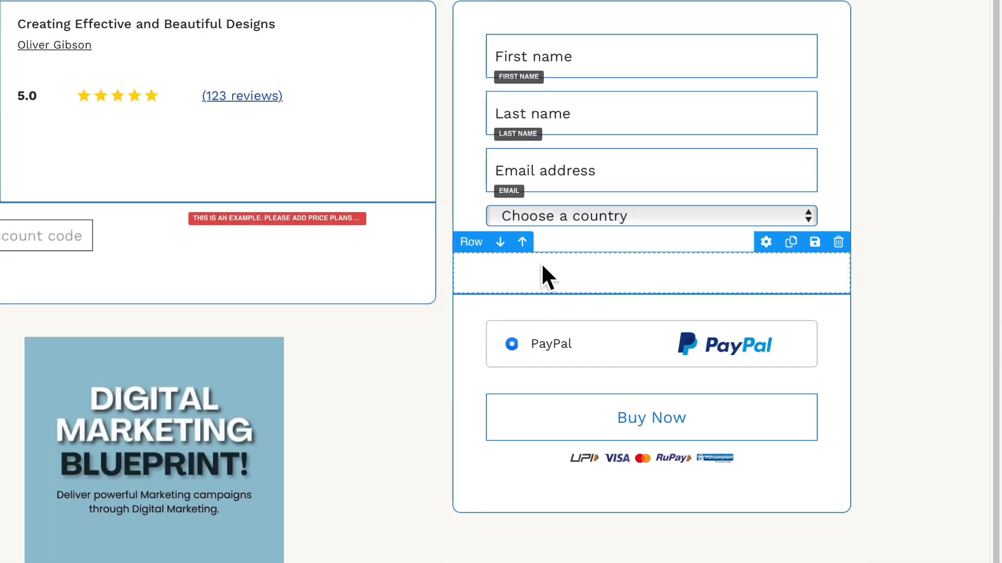
click(805, 195)
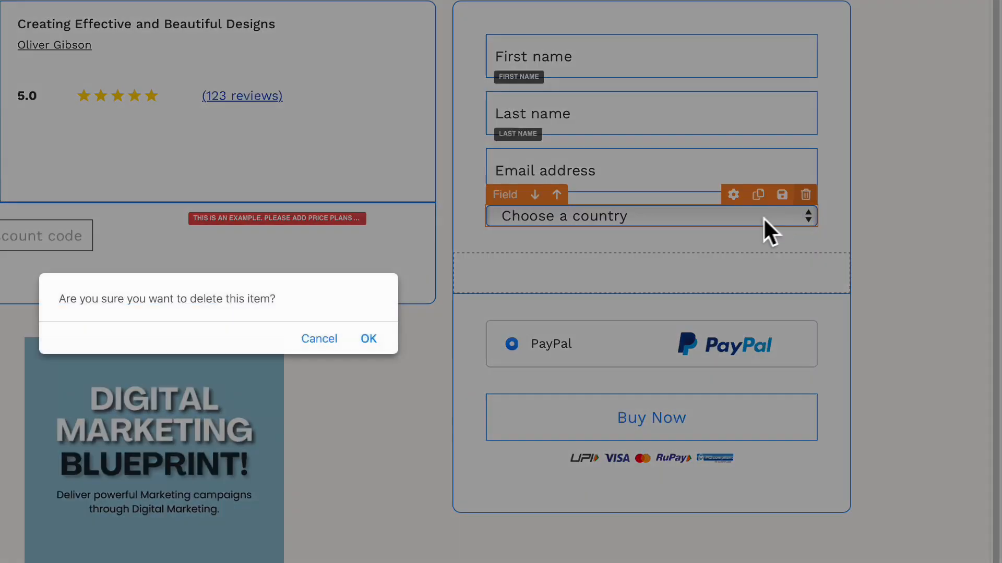
click(372, 340)
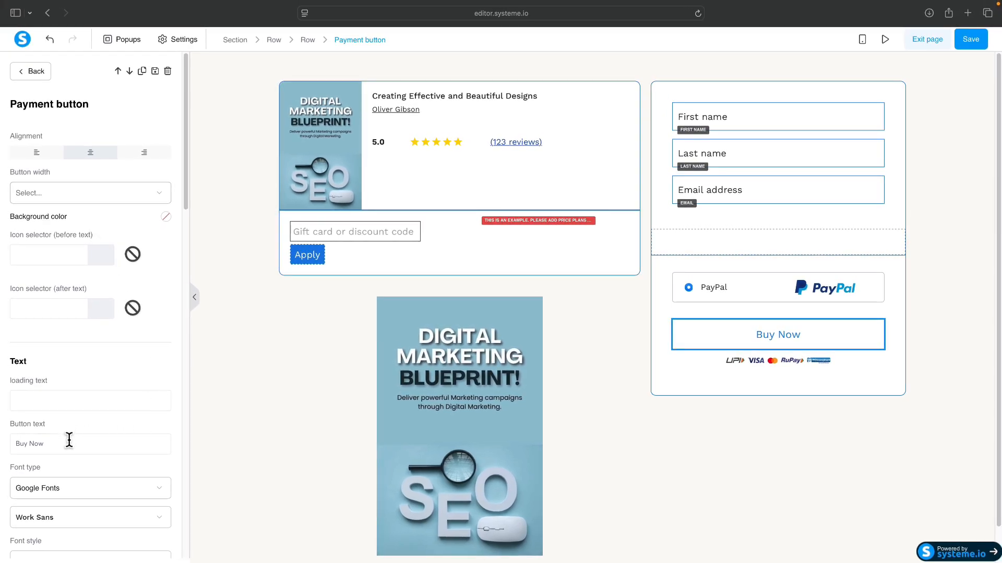
Step: Change the payment button text from 'Buy Now' to 'Buy Now!' and save the order form
click(69, 443)
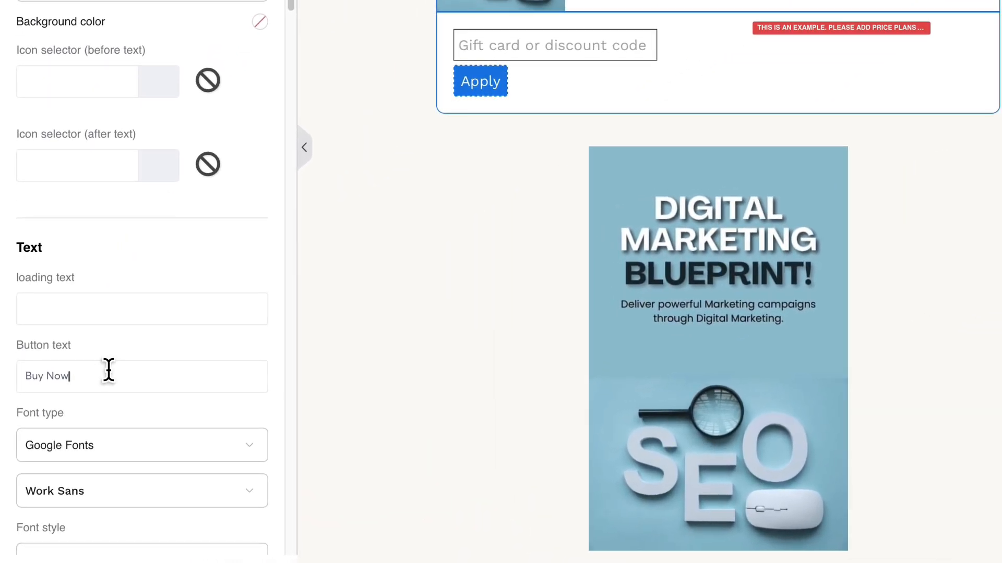
text(!)
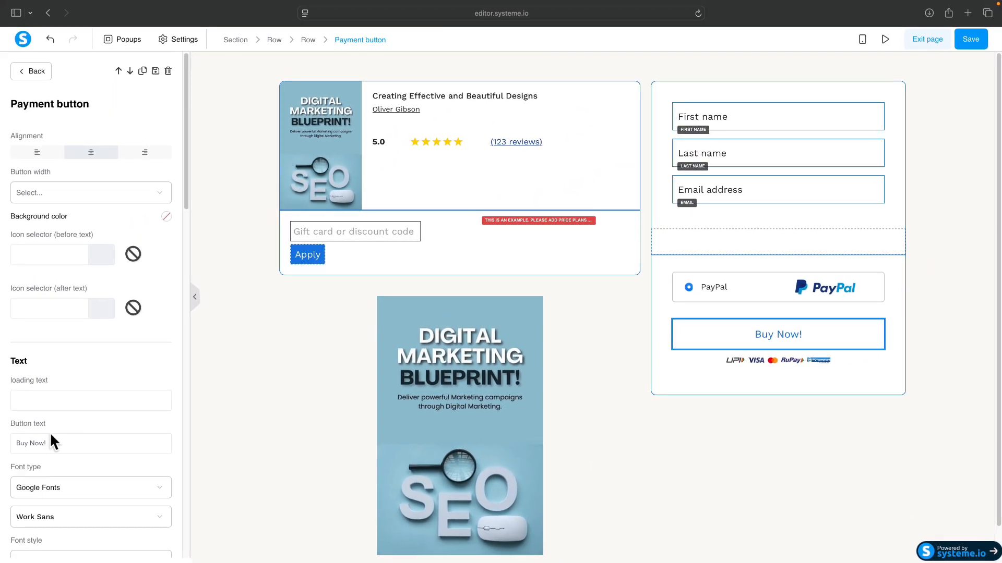
scroll(95, 396, down, 3)
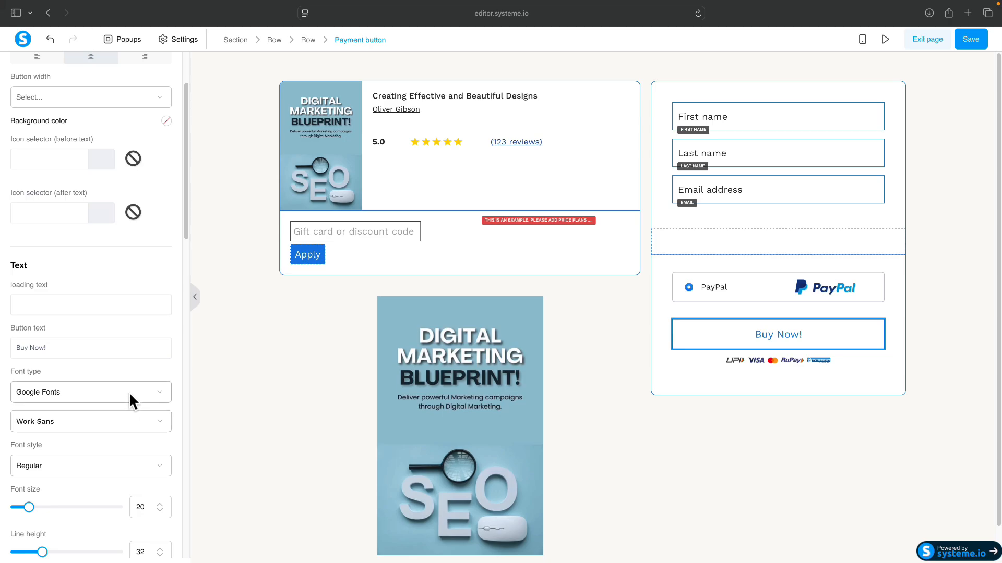
click(718, 295)
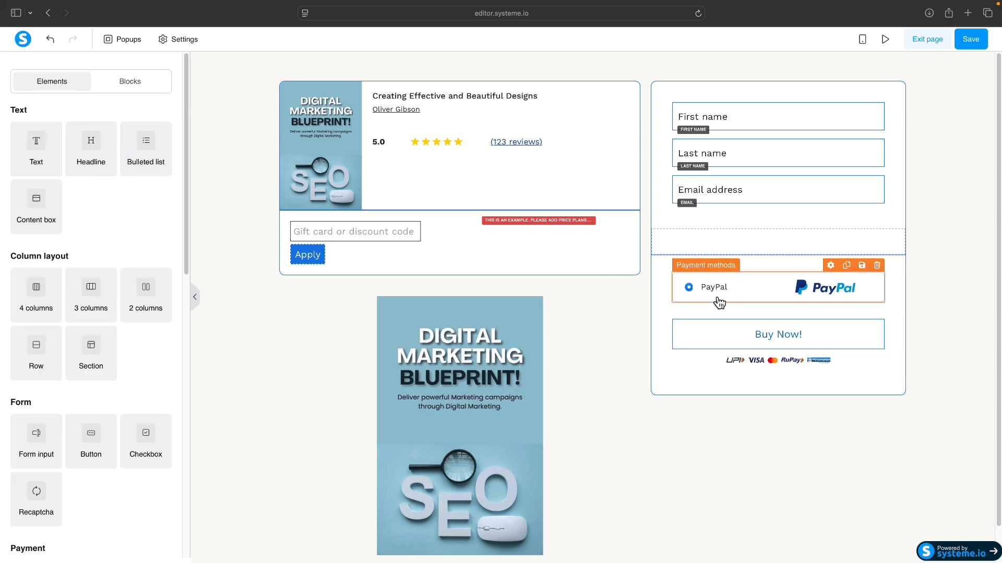
click(740, 339)
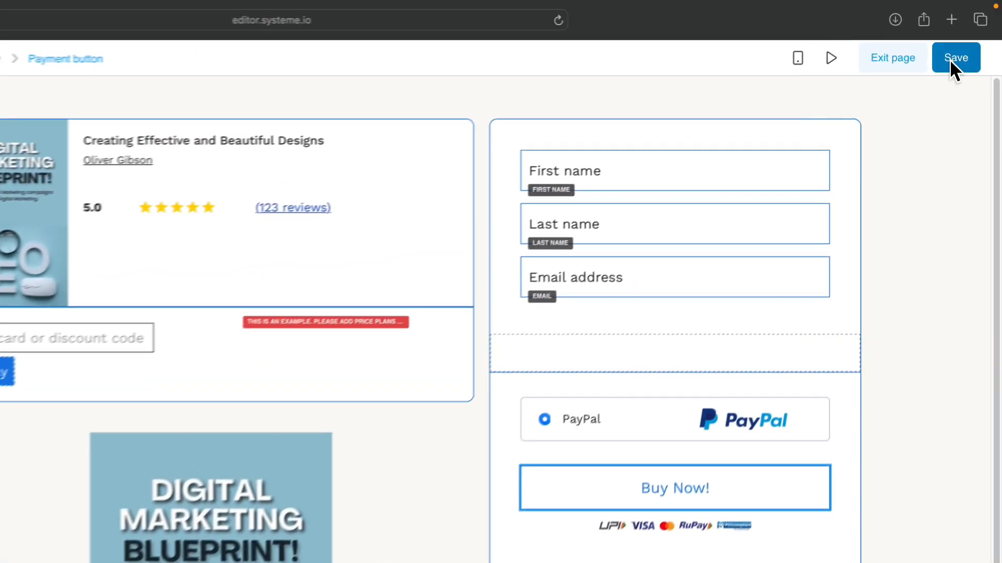
click(949, 59)
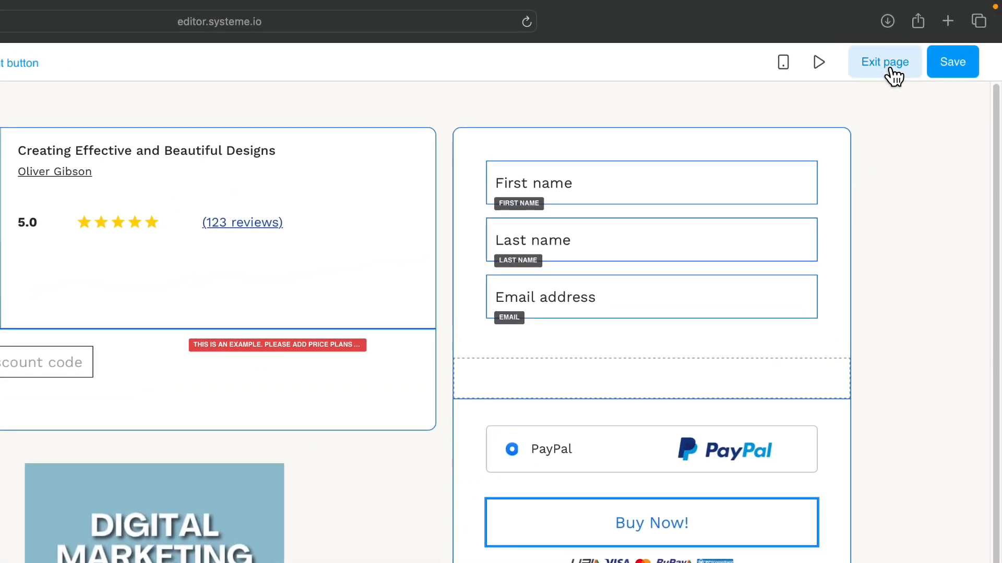
Step: Exit the editor and select the ebook thank-you template, browsing 30 templates per page
click(889, 66)
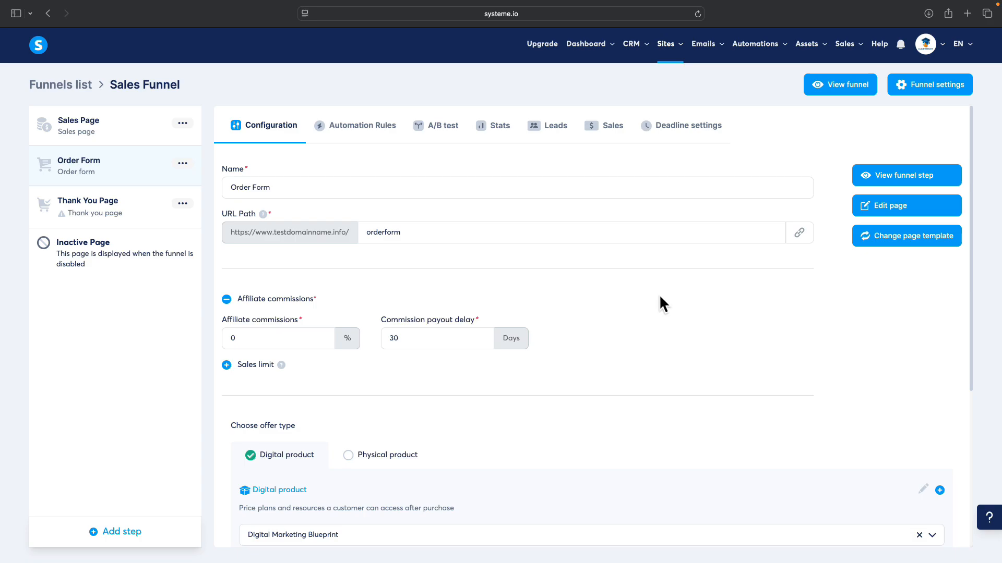
click(131, 219)
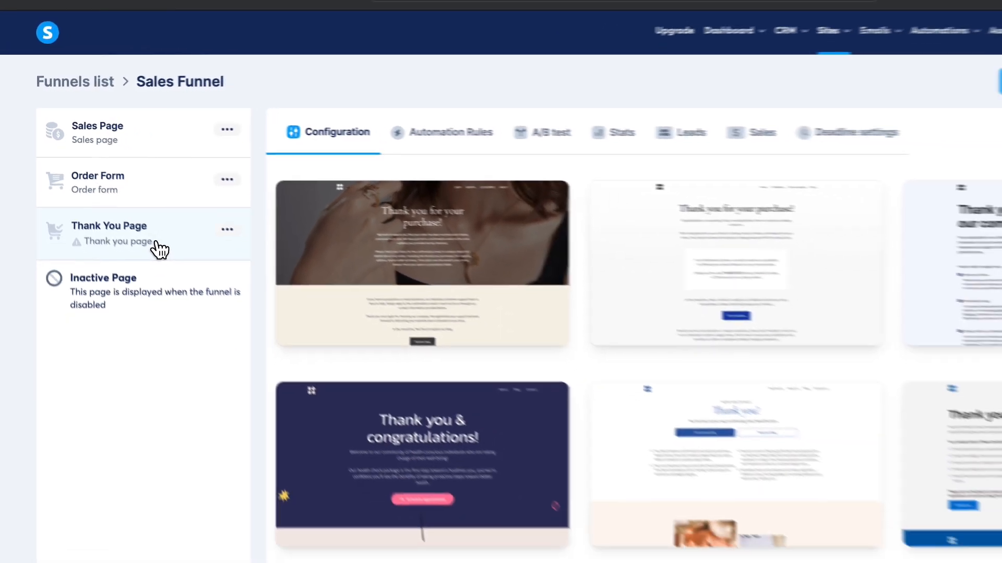
scroll(553, 323, down, 3)
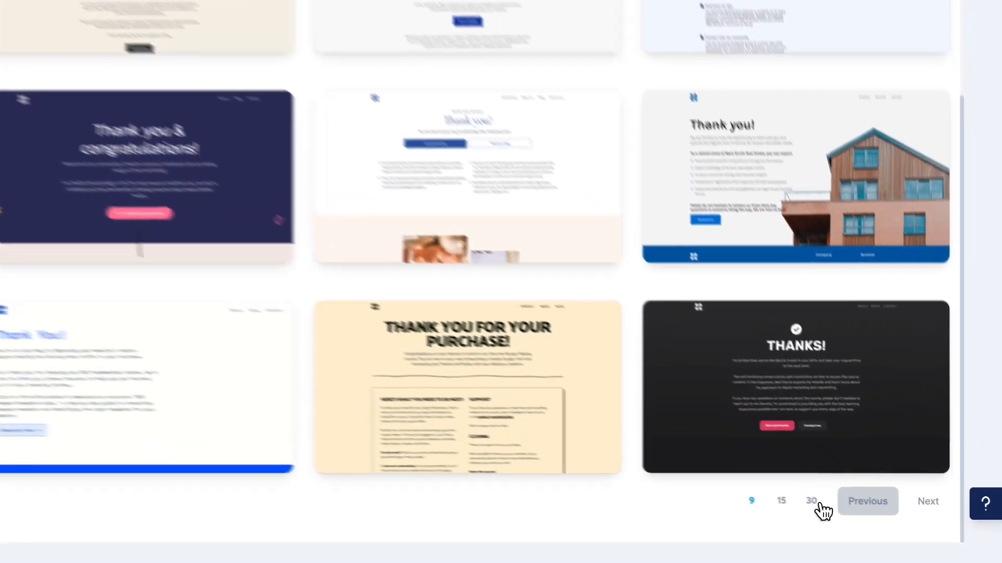
click(855, 515)
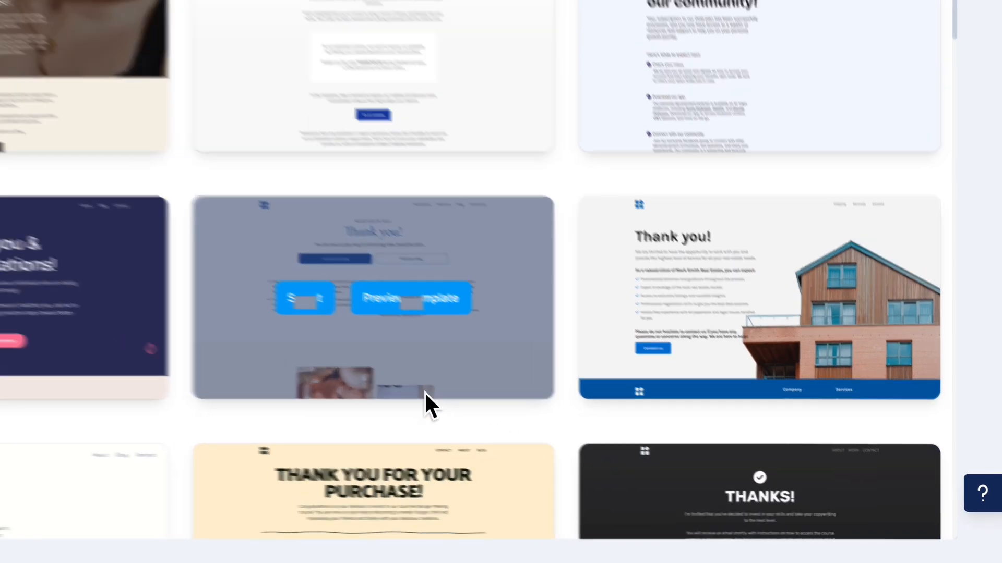
scroll(600, 444, down, 3)
scroll(613, 449, down, 3)
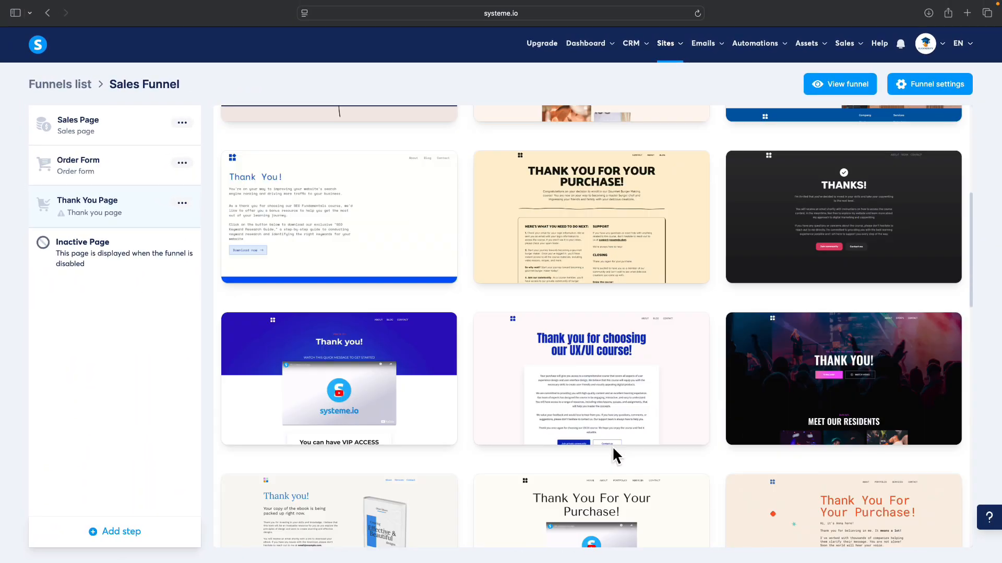
scroll(612, 446, down, 3)
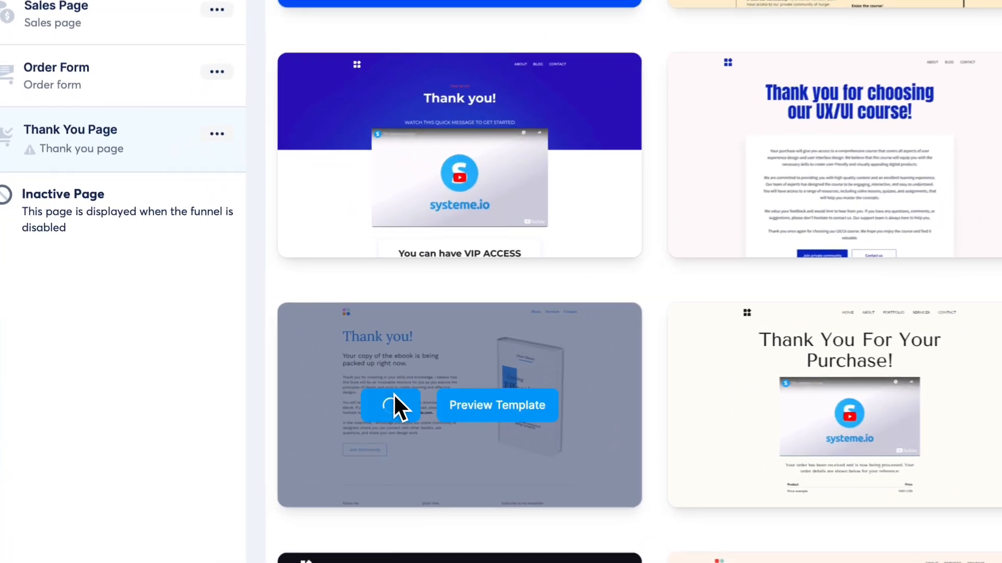
click(300, 379)
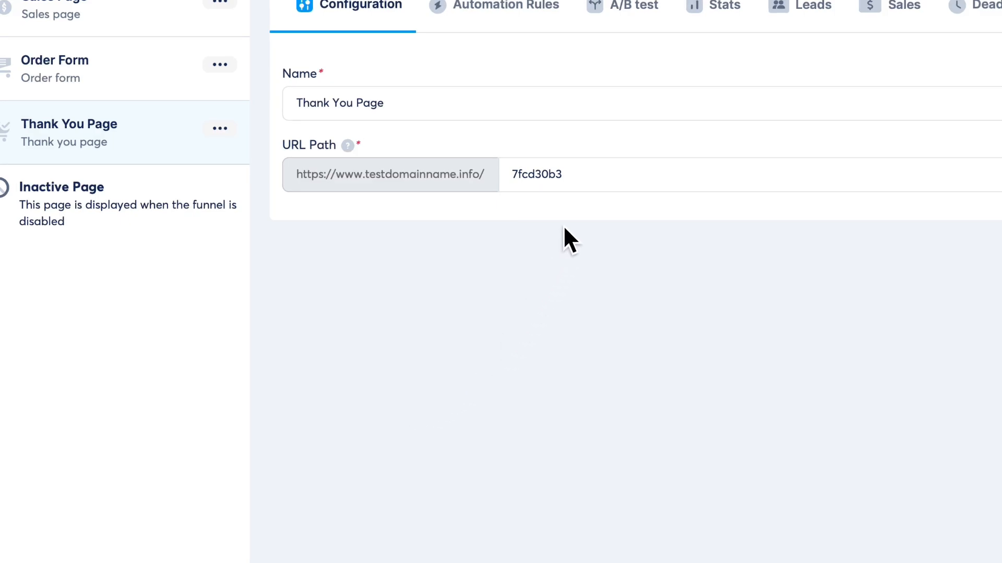
Step: Change the Thank You Page URL path to 'thankyou' and open that page in the editor
drag(509, 174, 600, 179)
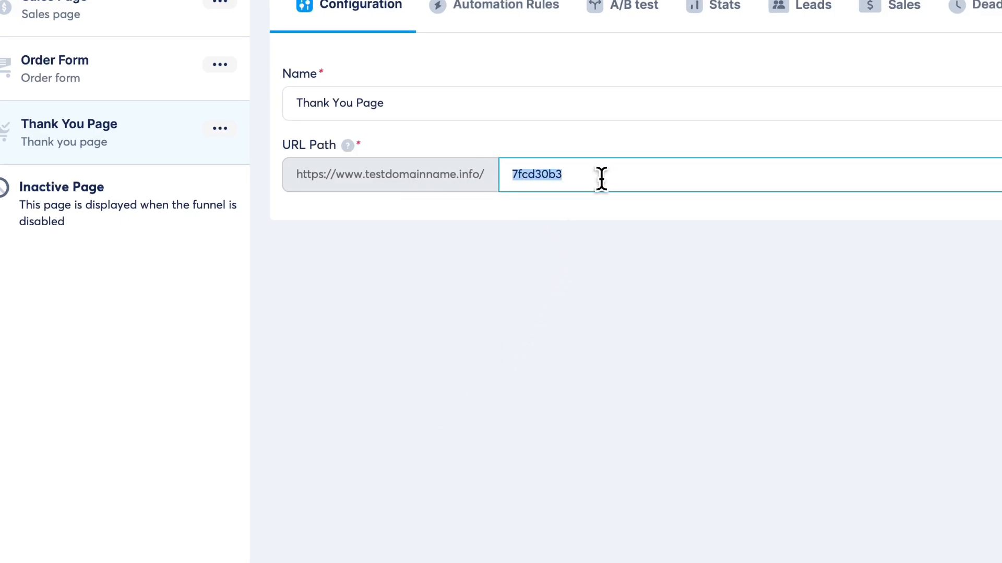
text(thankyou)
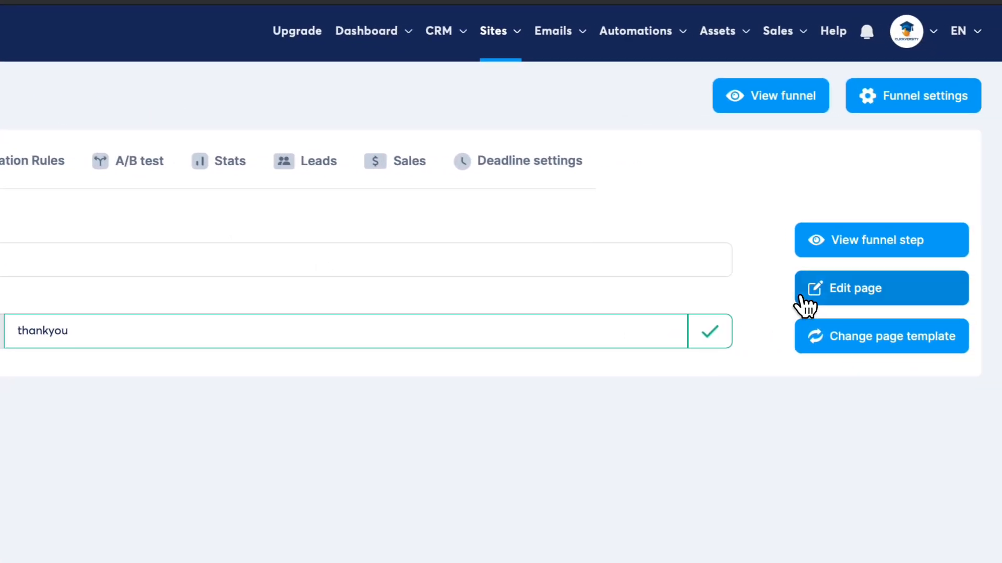
click(806, 304)
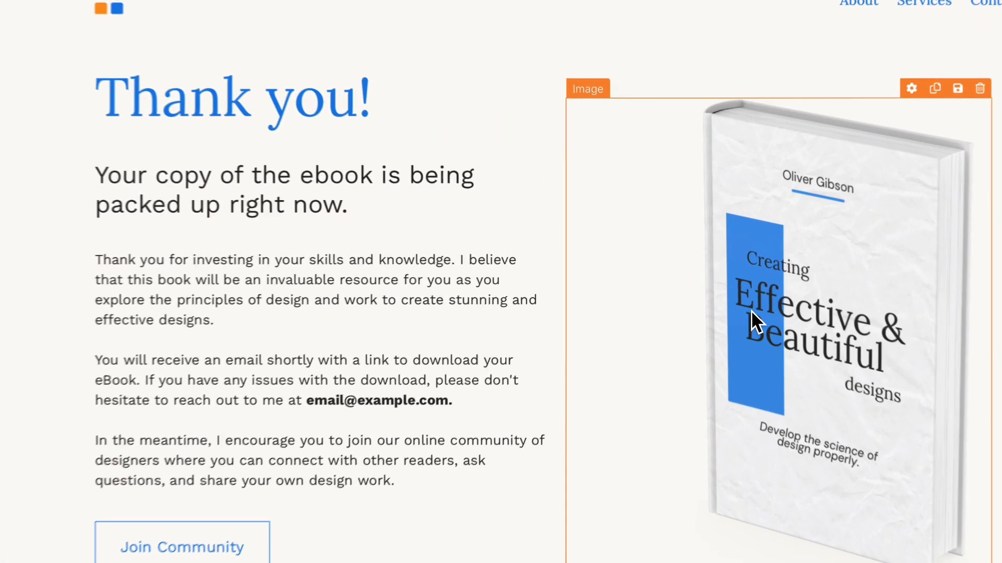
Step: Swap the book image for the Digital Marketing Blueprint cover from Your images, sized 410
click(668, 283)
click(250, 145)
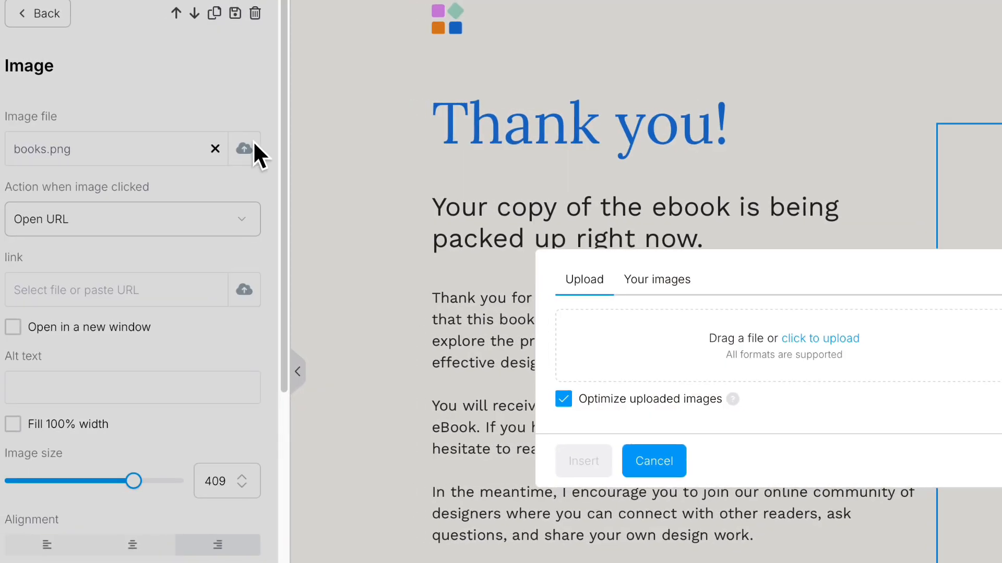
click(653, 278)
click(587, 274)
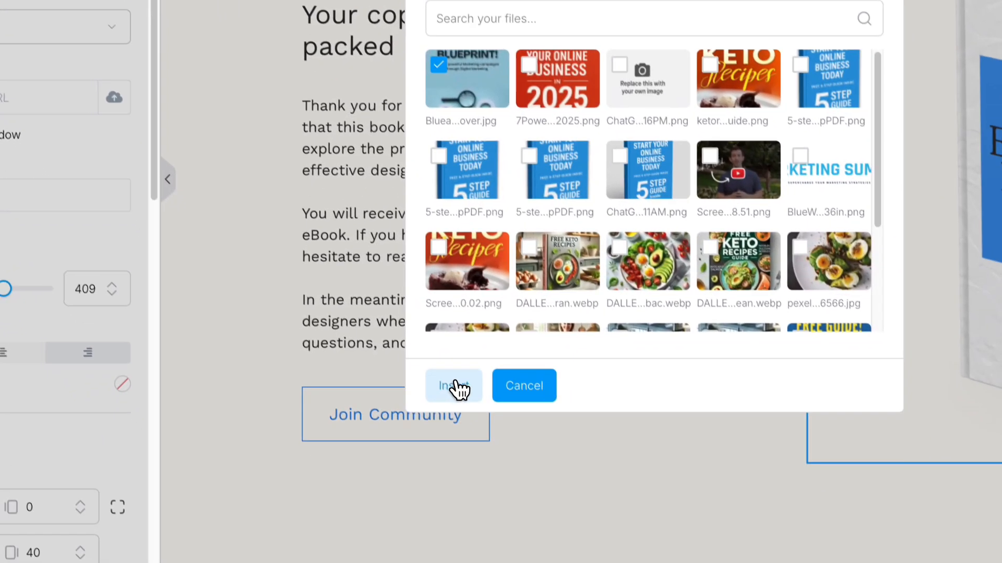
click(594, 562)
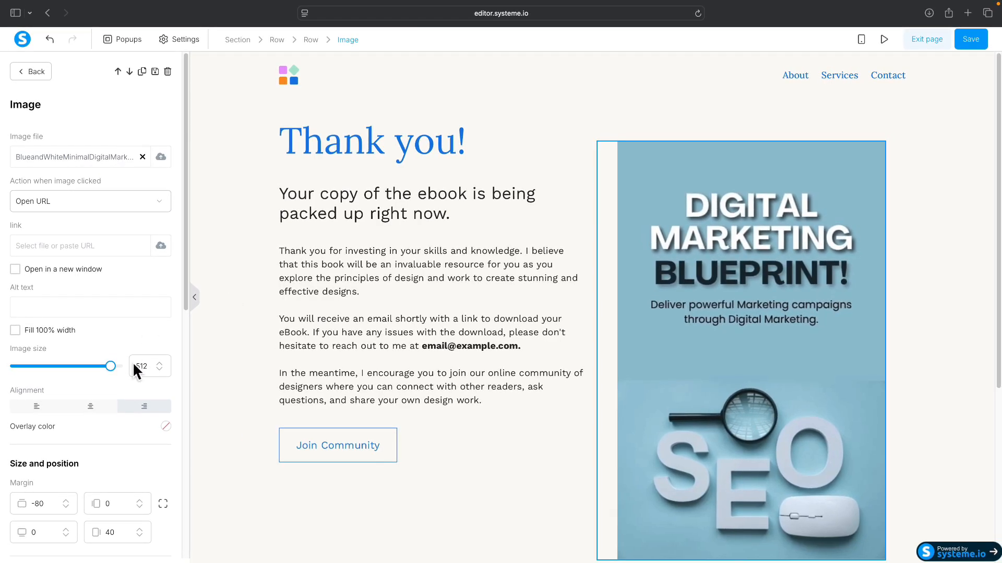
drag(110, 366, 91, 367)
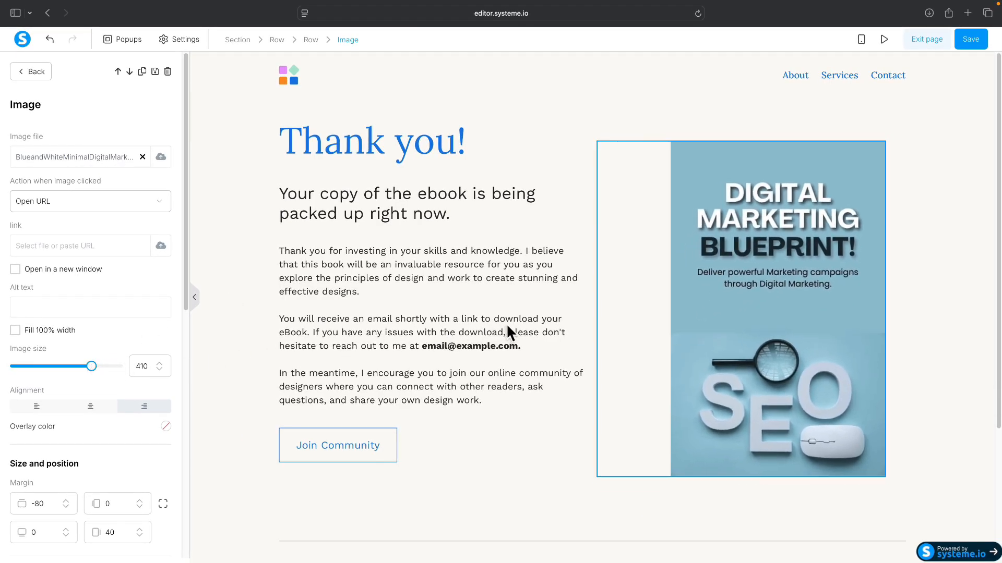
click(524, 423)
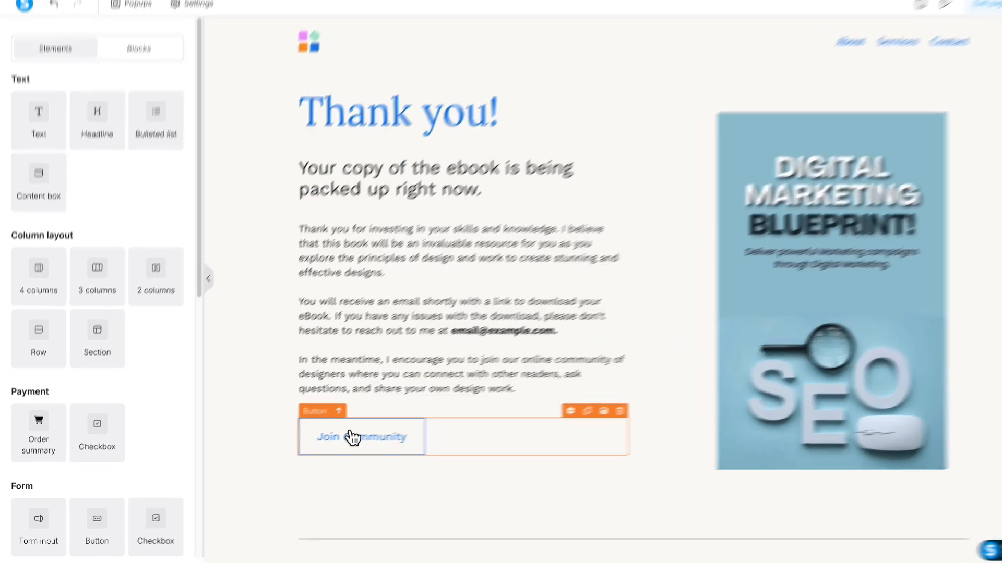
Step: Change the Join Community button's text to 'Download Your Ebook!'
click(327, 441)
scroll(271, 378, down, 5)
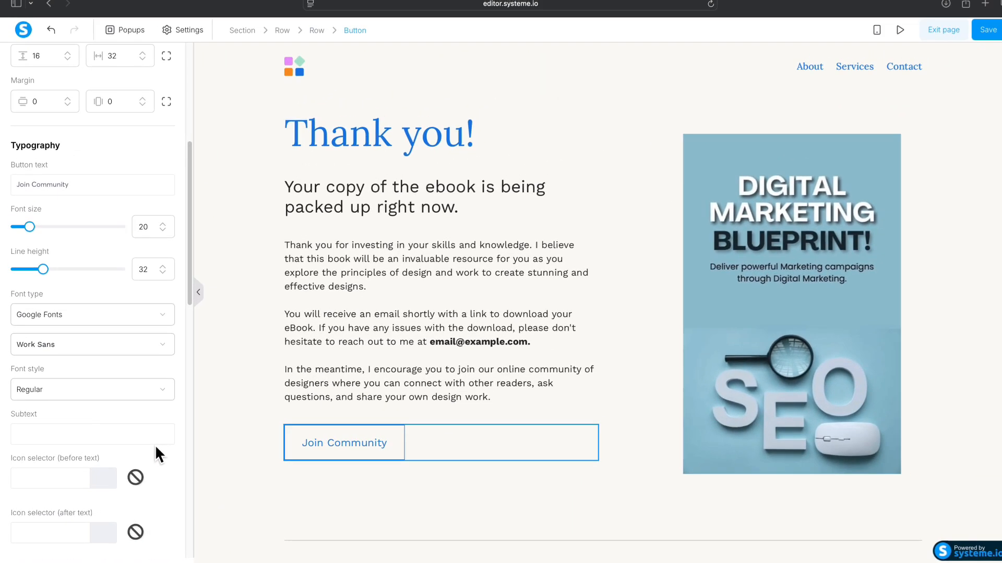
scroll(89, 412, down, 10)
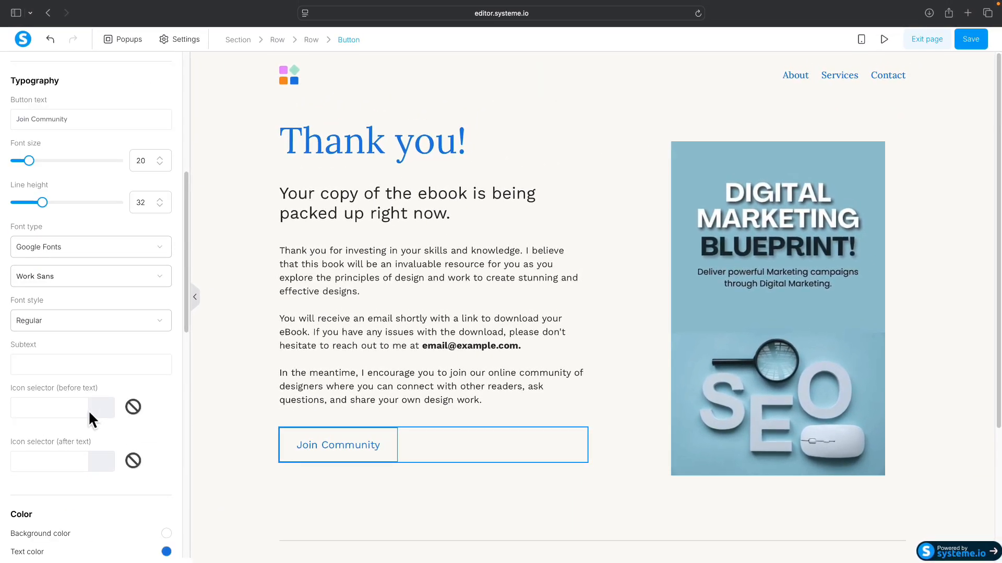
scroll(62, 334, up, 10)
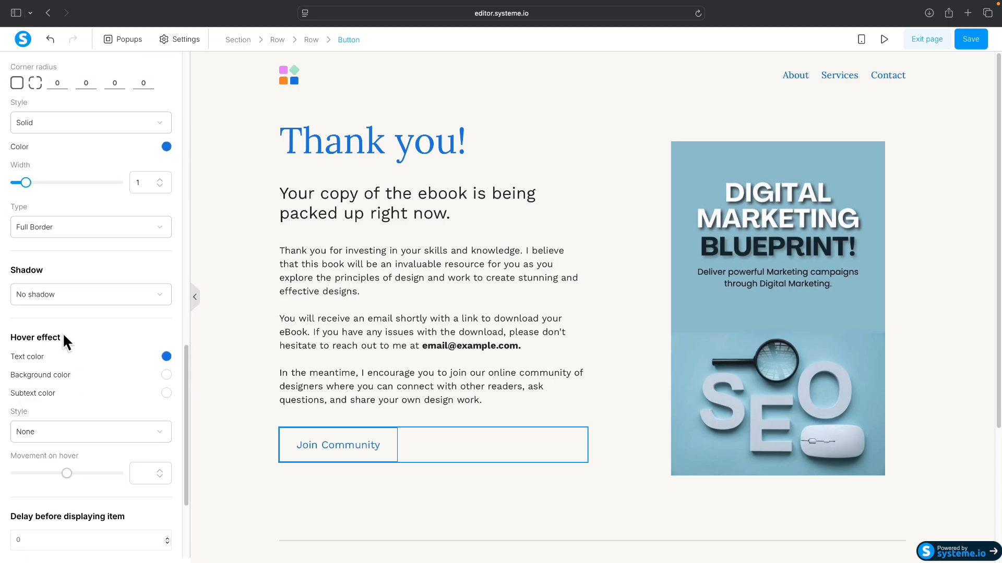
scroll(64, 336, up, 5)
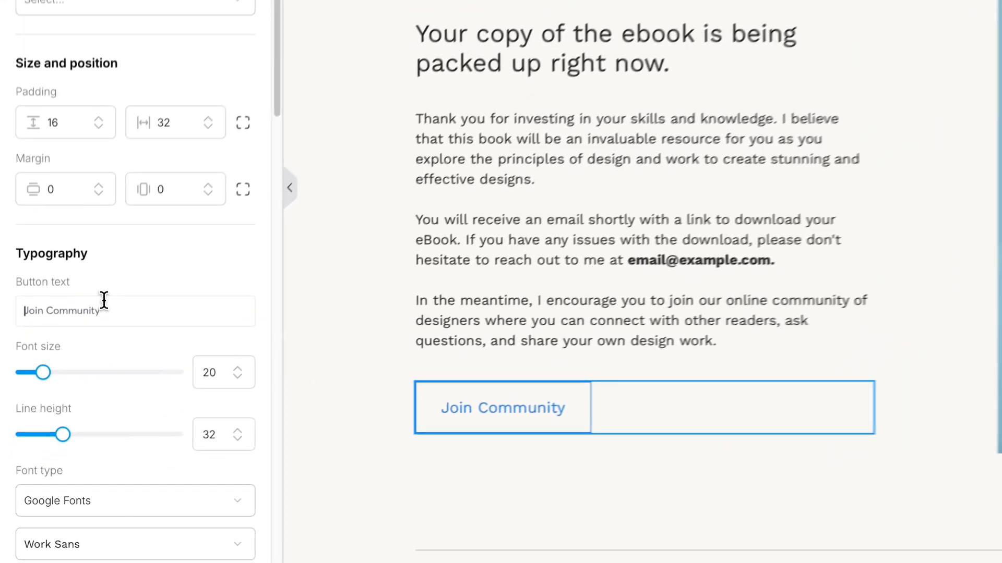
drag(105, 300, 13, 307)
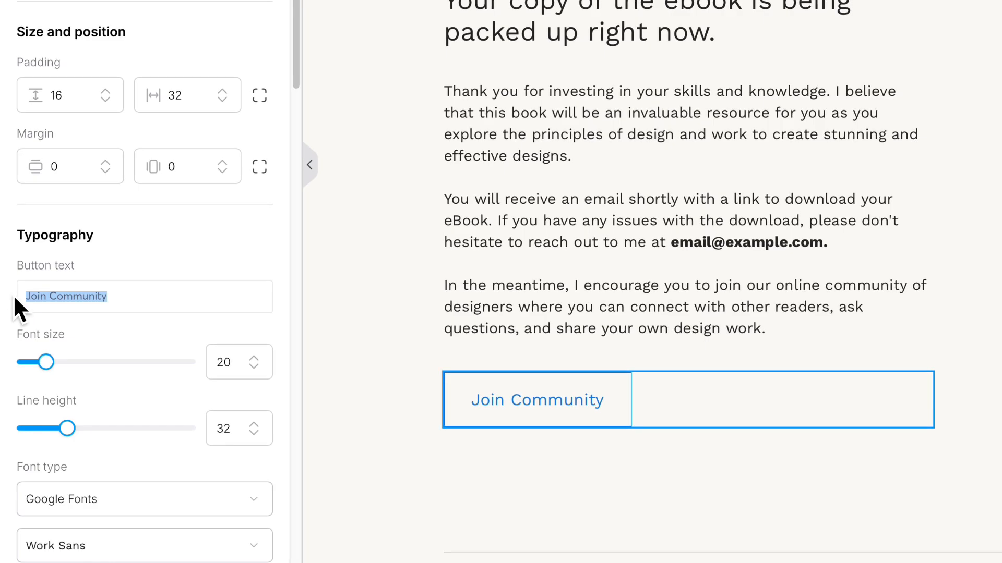
text(Download)
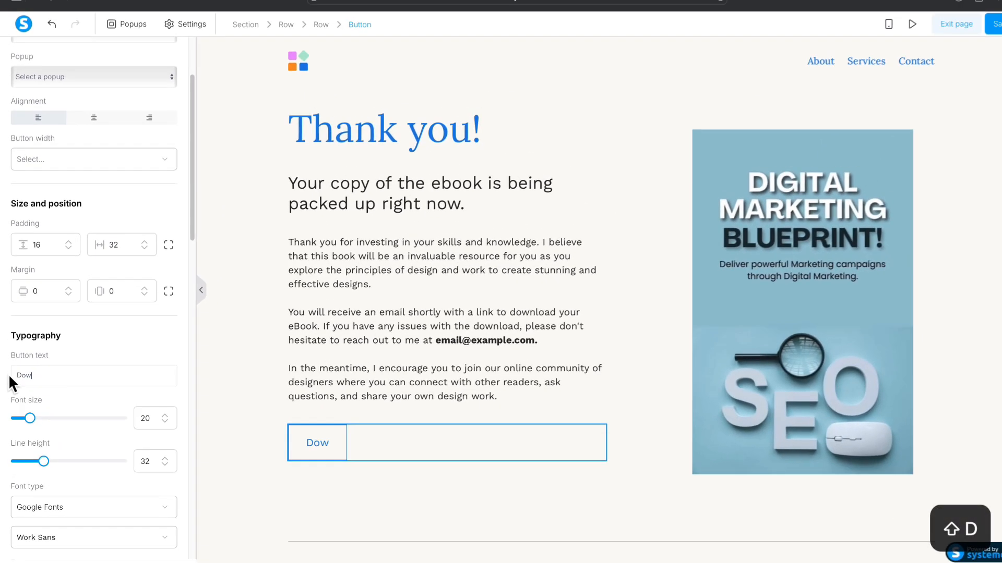
text( Your)
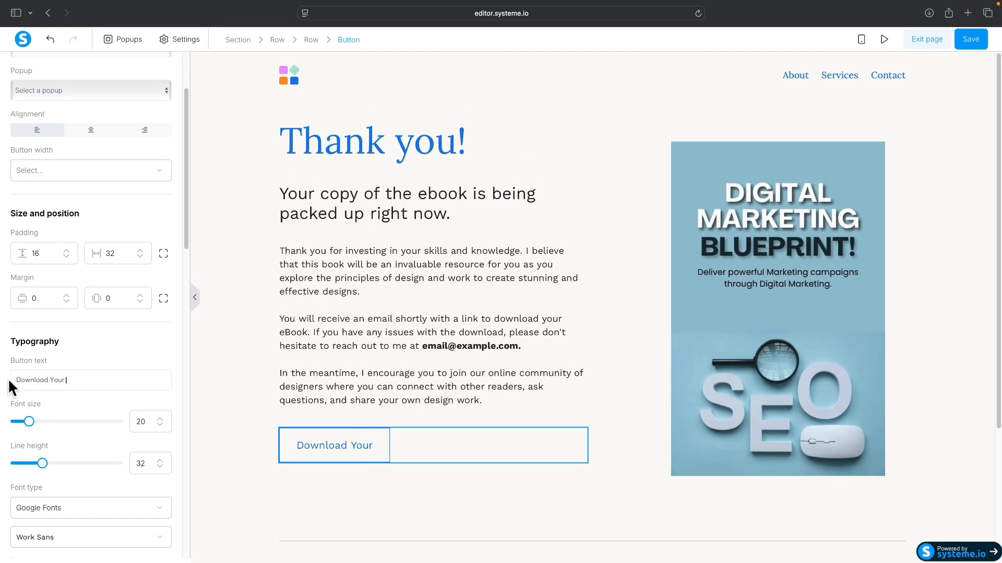
text( Ebook!)
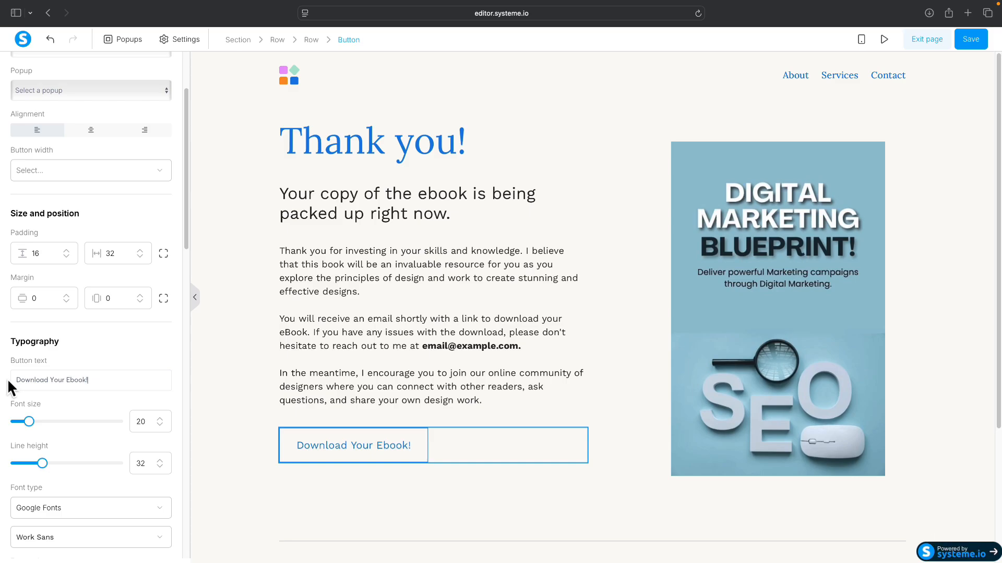
scroll(91, 343, up, 4)
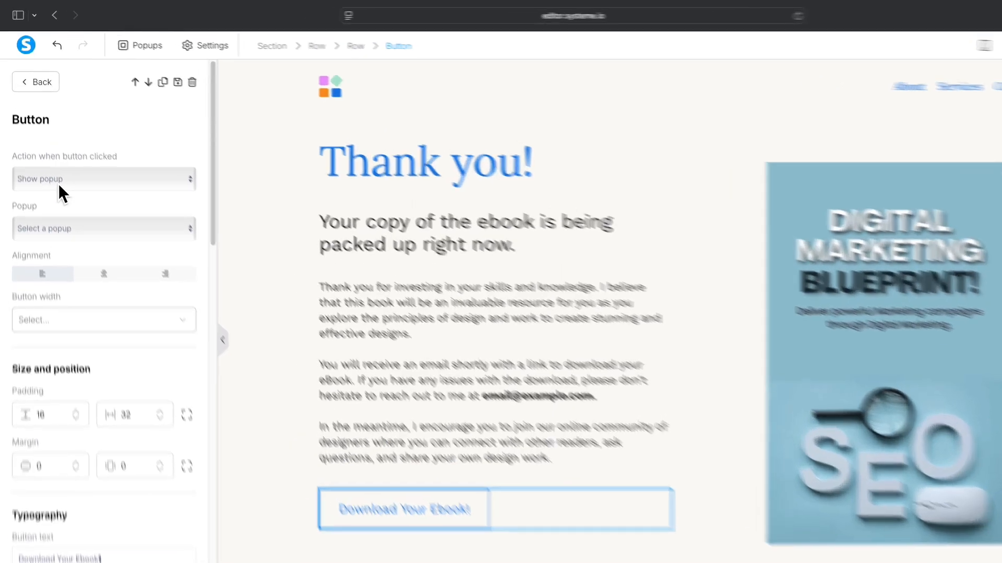
Step: Set the button's click action to Download file with the uploaded Digital Marketing Blueprint cover
click(52, 158)
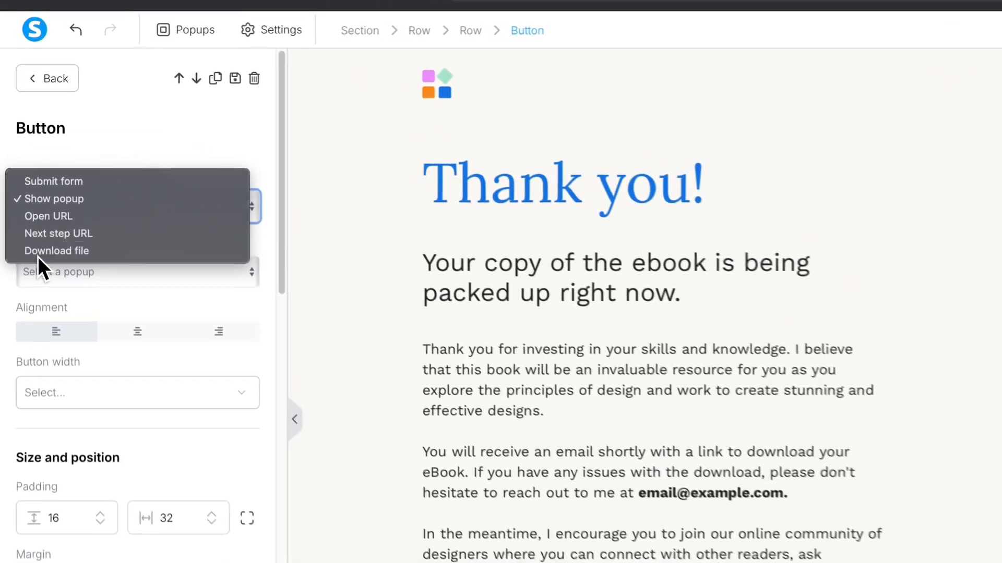
click(25, 188)
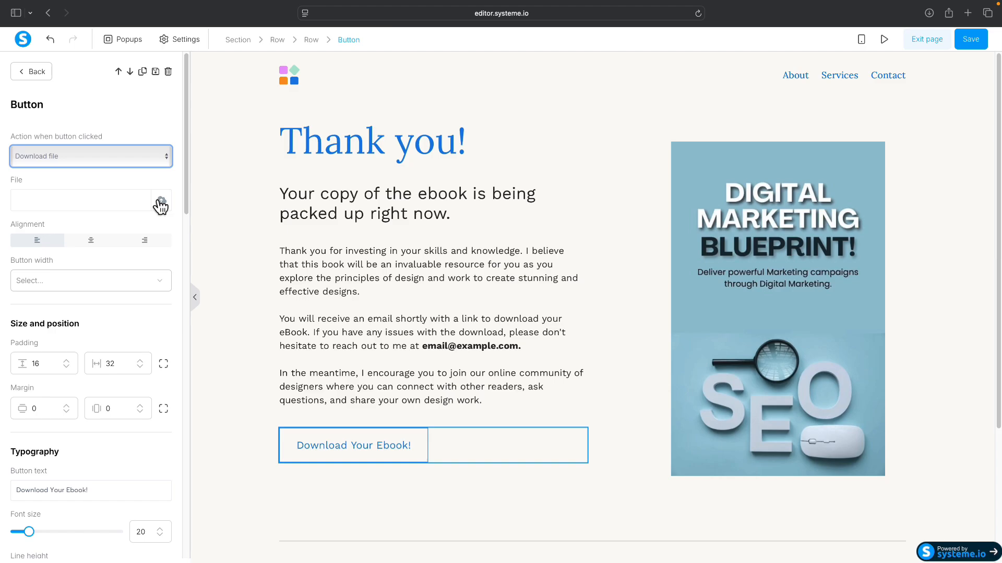
click(160, 202)
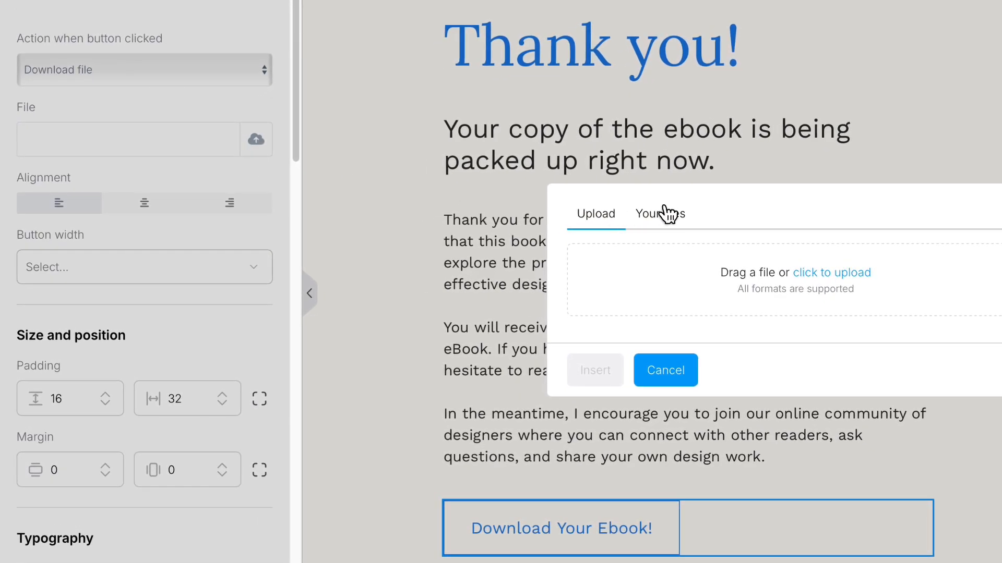
click(664, 210)
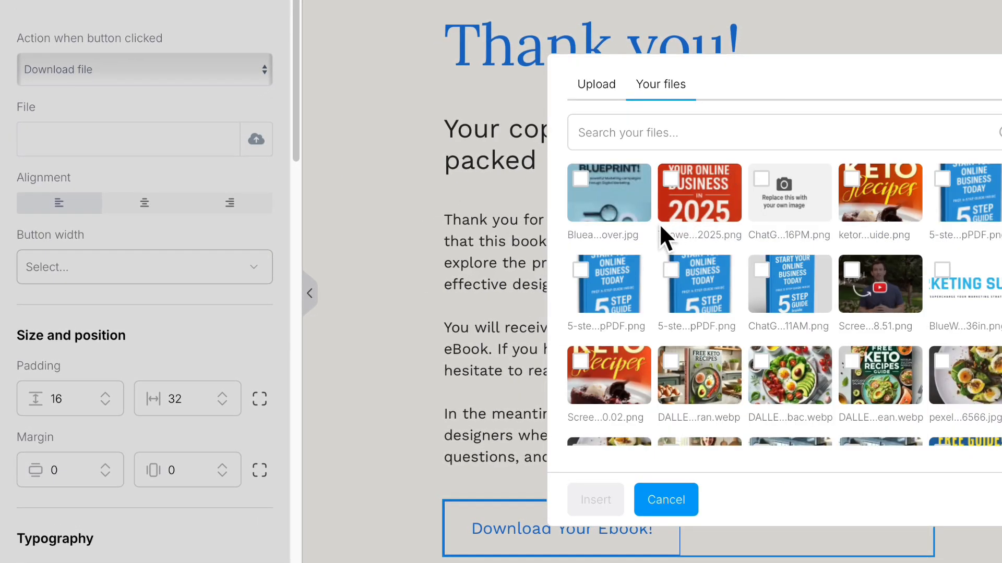
click(593, 192)
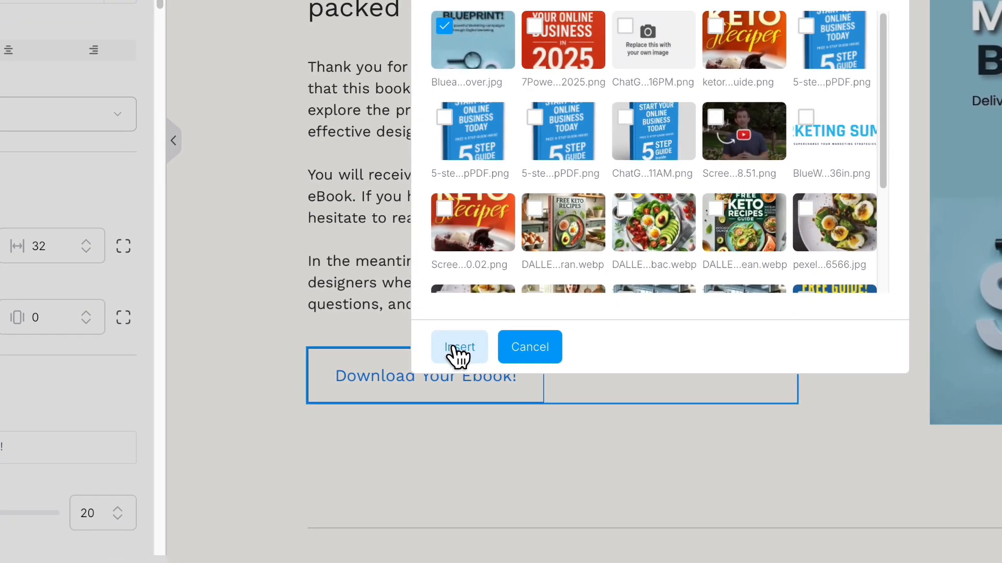
click(455, 349)
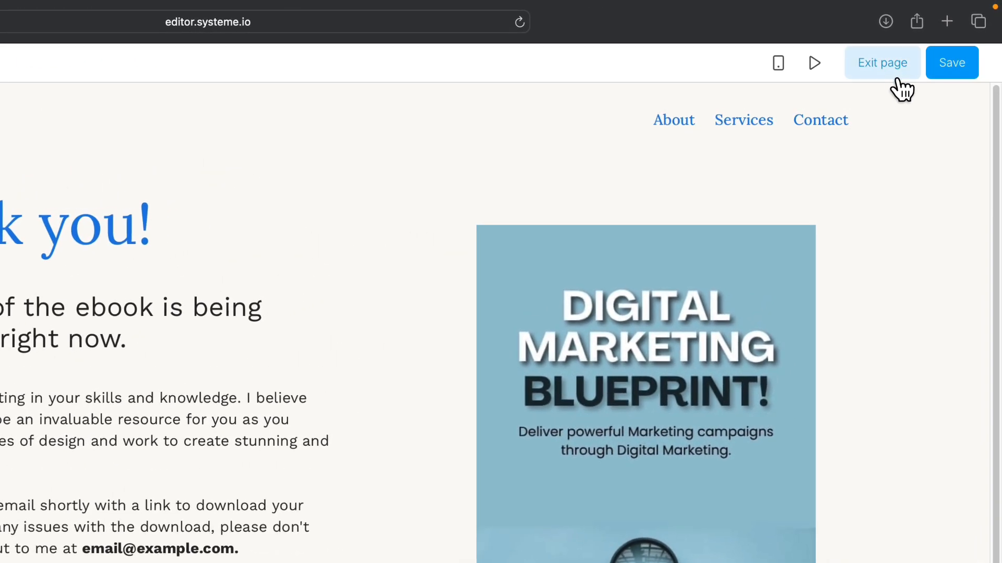
Step: Exit the page editor back to the Sales Funnel's Thank You Page settings
click(893, 73)
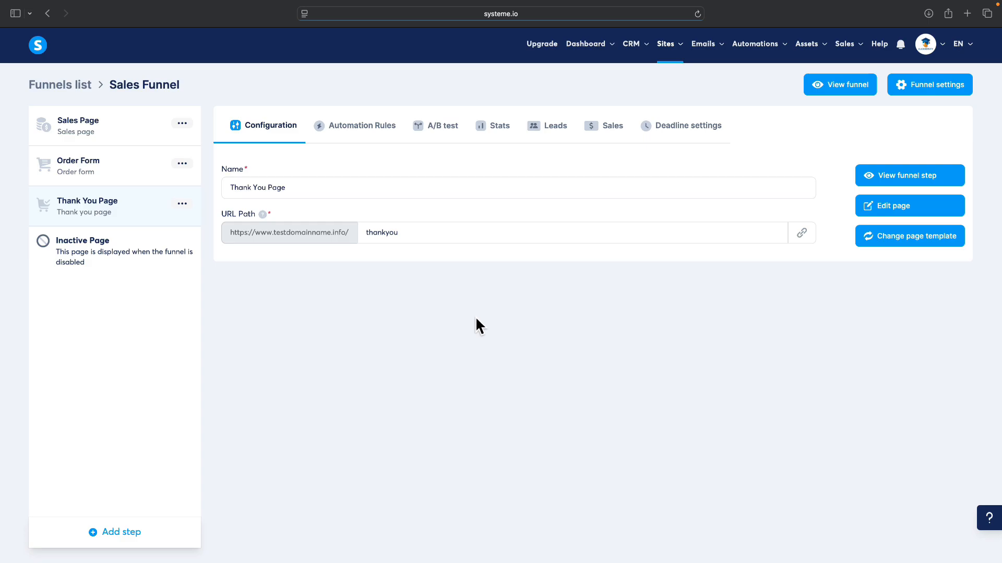
Step: Under Emails > Campaigns, save a new campaign 'Digital Marketing Bleprint' sent from the domain's contact address
mouse_move(719, 52)
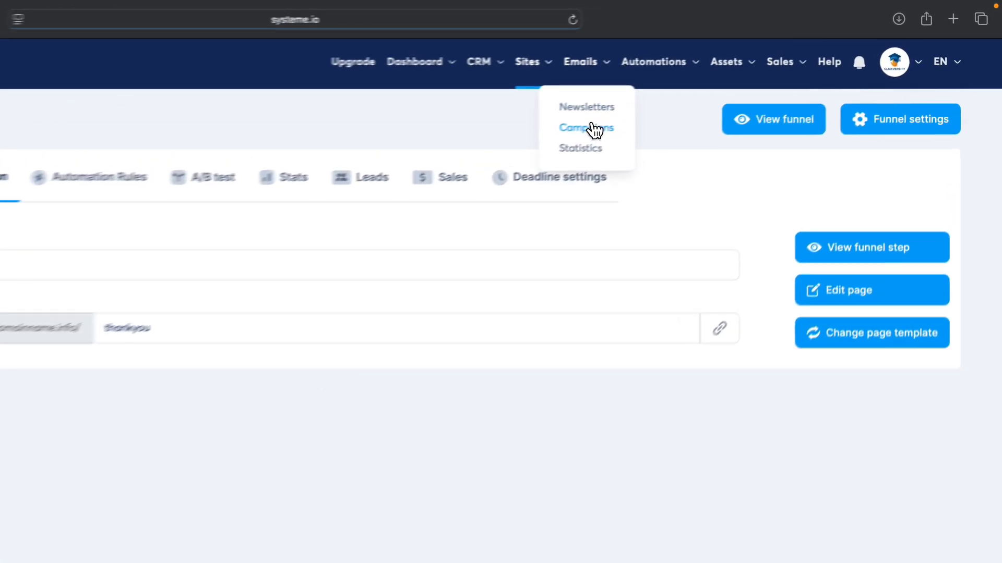
click(709, 91)
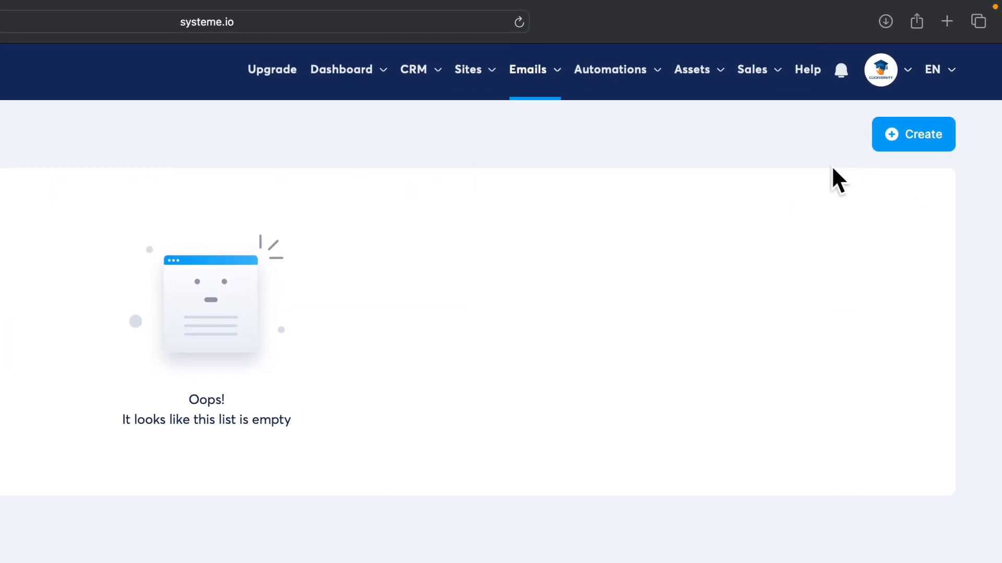
click(885, 148)
click(163, 369)
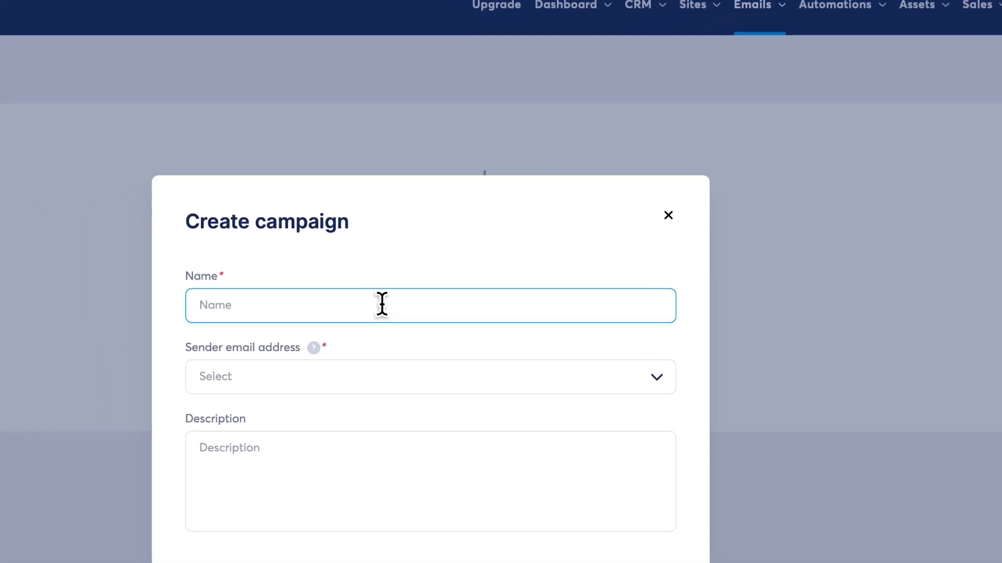
text(Digital)
text( Marketing )
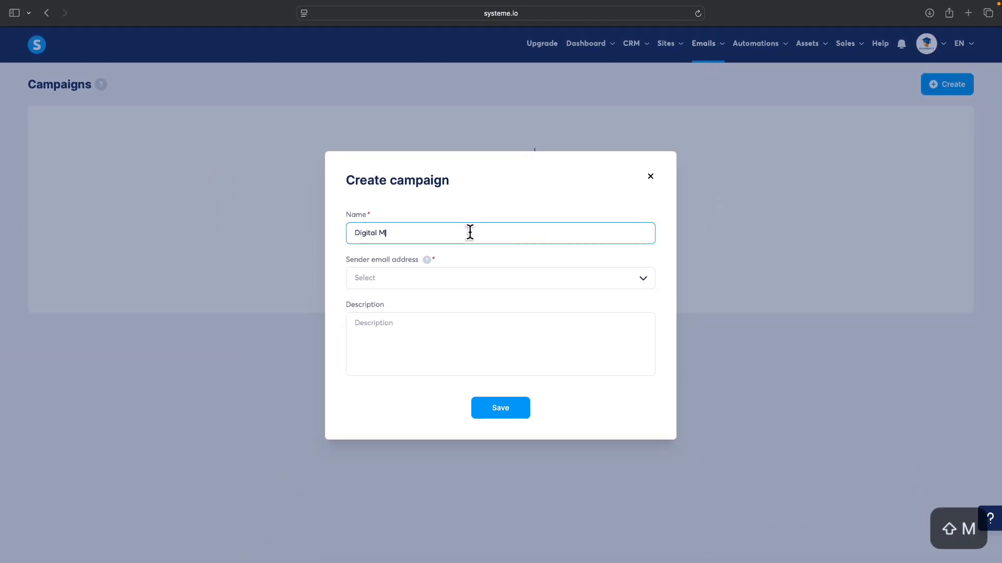
text(Bleprint)
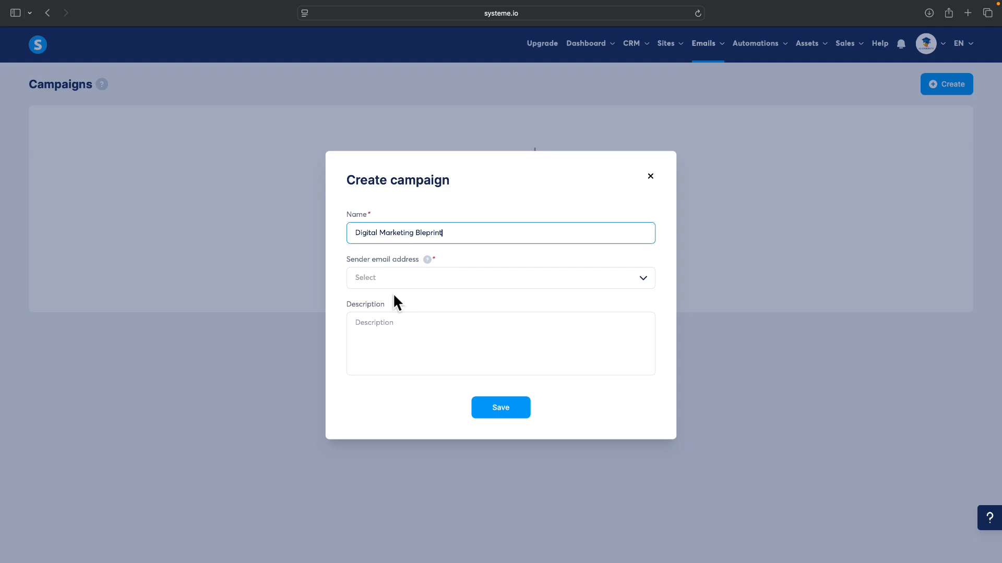
click(433, 283)
click(423, 299)
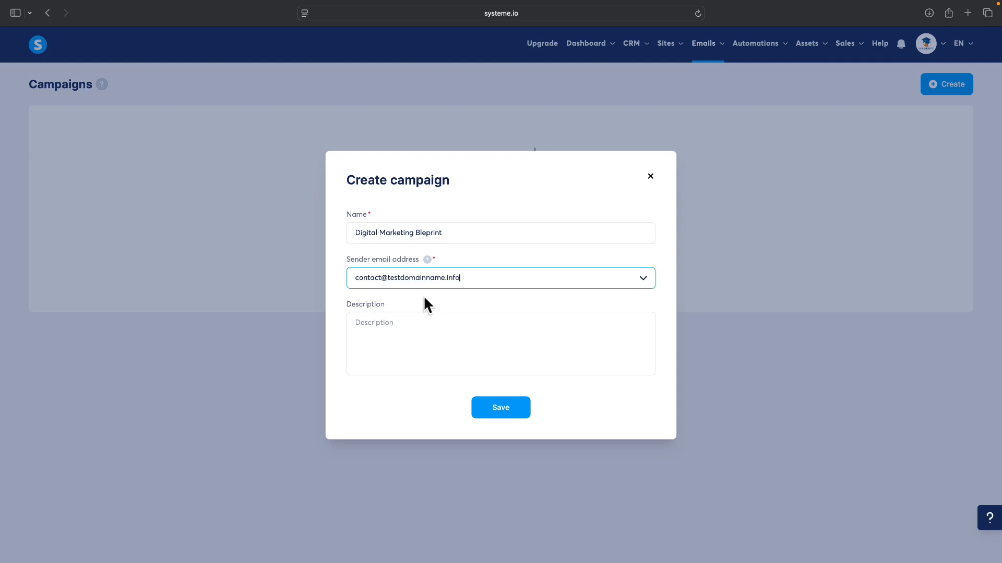
click(499, 408)
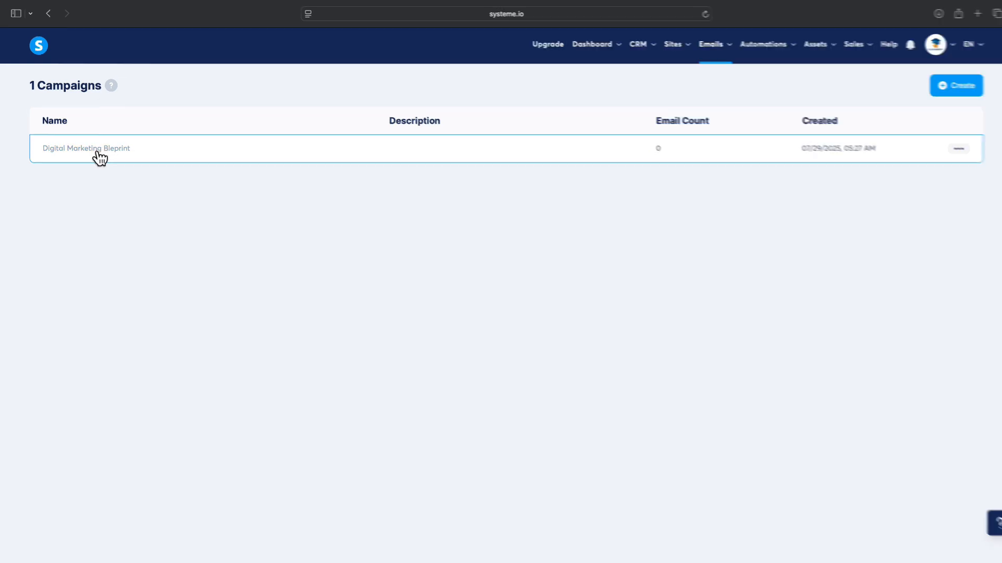
Step: In the Digital Marketing Bleprint campaign, save a Classic-editor email with subject 'Your Download is Ready!'
click(96, 148)
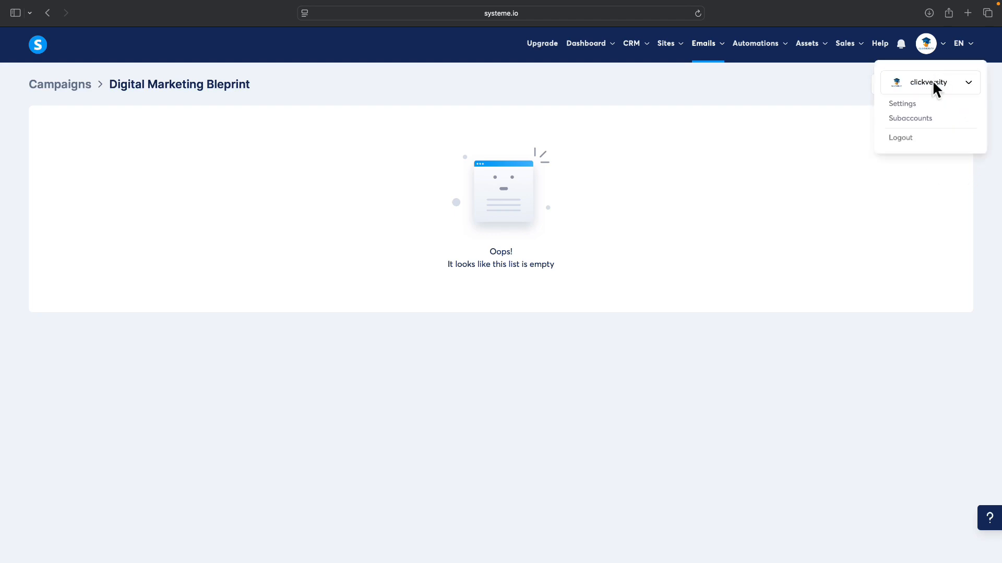
click(939, 88)
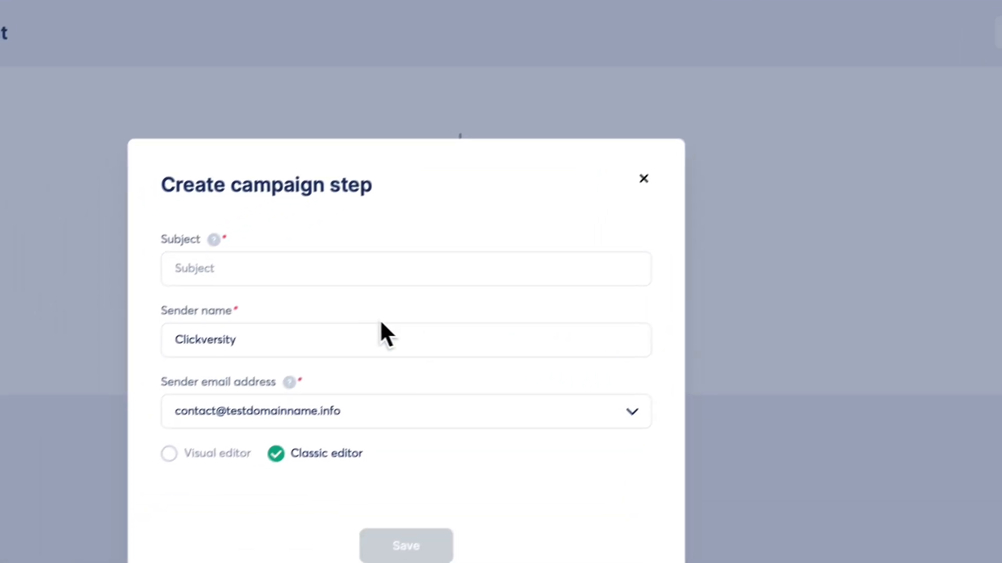
click(215, 277)
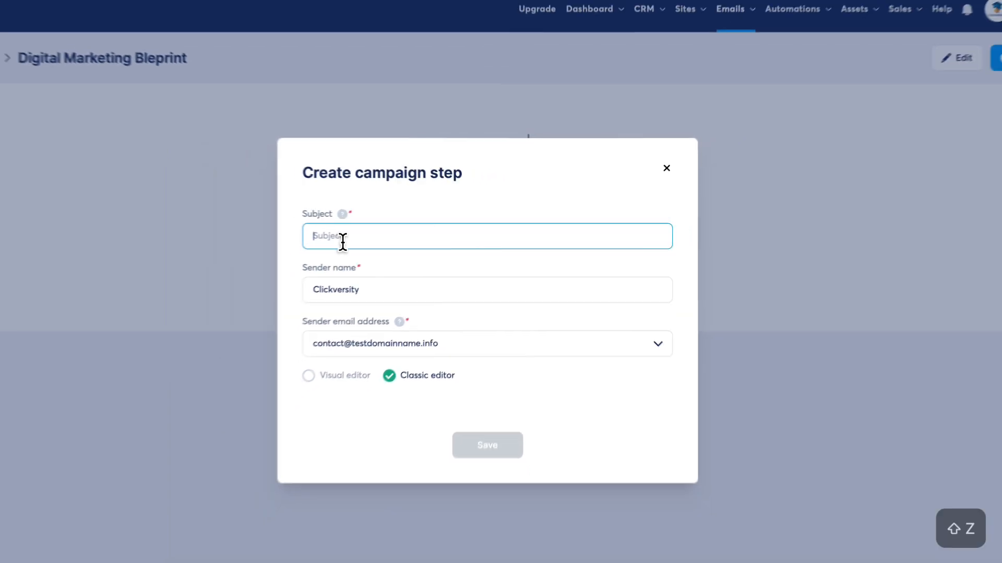
text(Your )
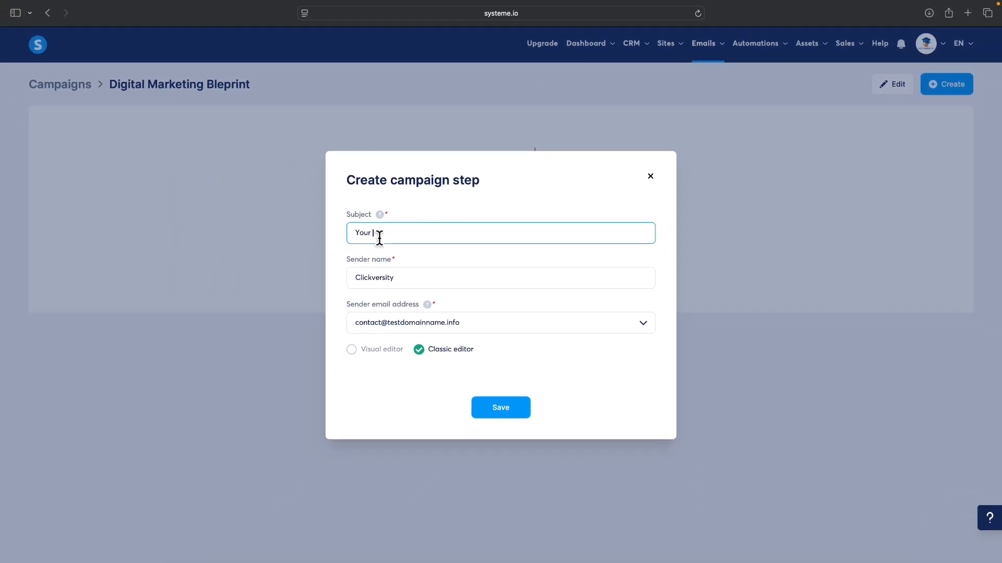
text(Download is Ready)
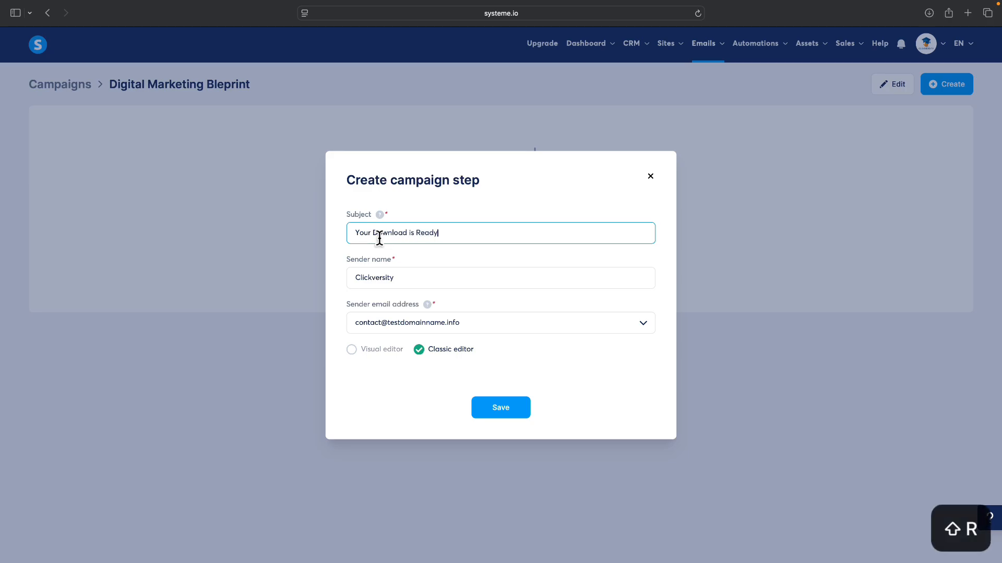
text(!)
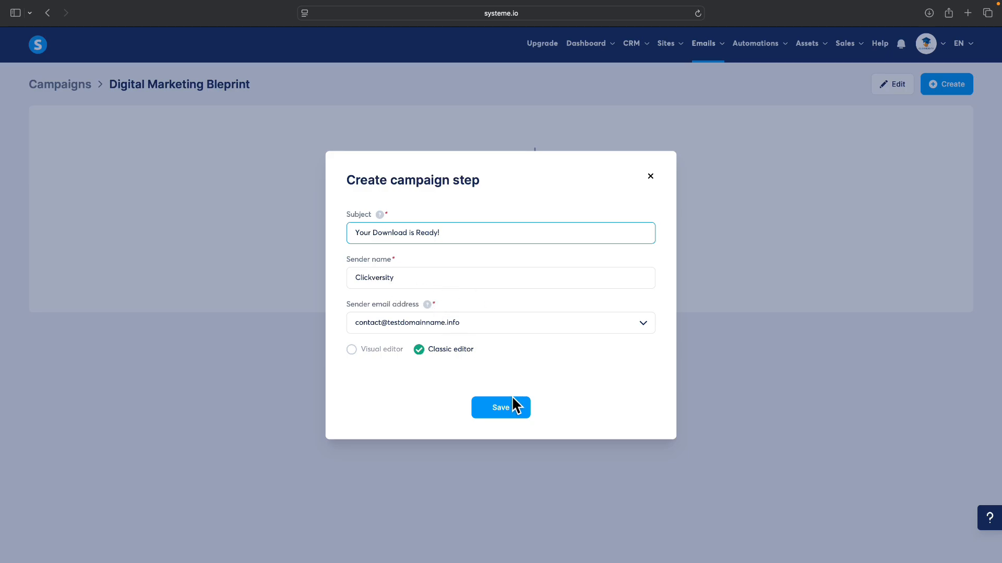
click(511, 414)
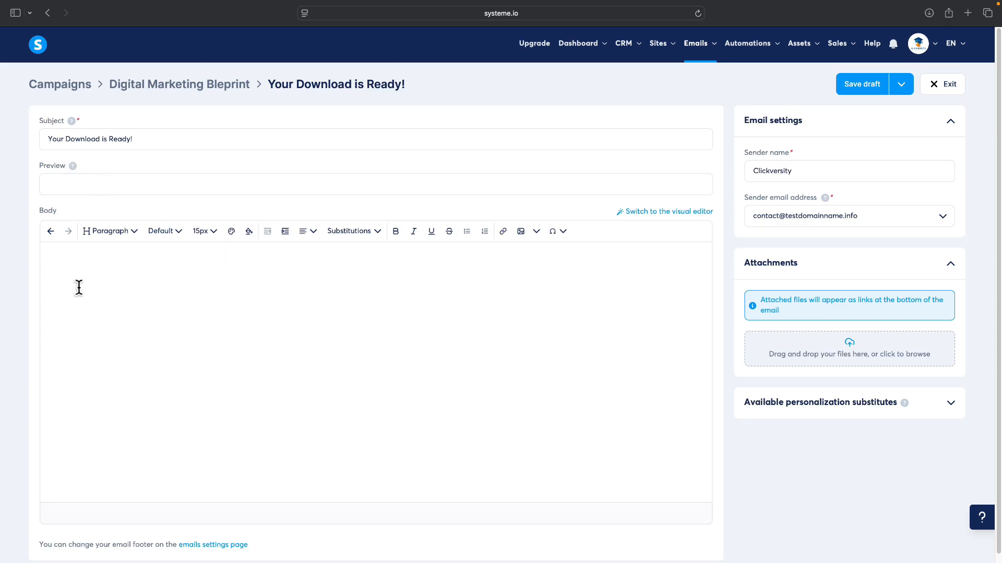
Step: Write the email body 'Hey, thank you for purchase! Here’s your ebook.'
click(82, 265)
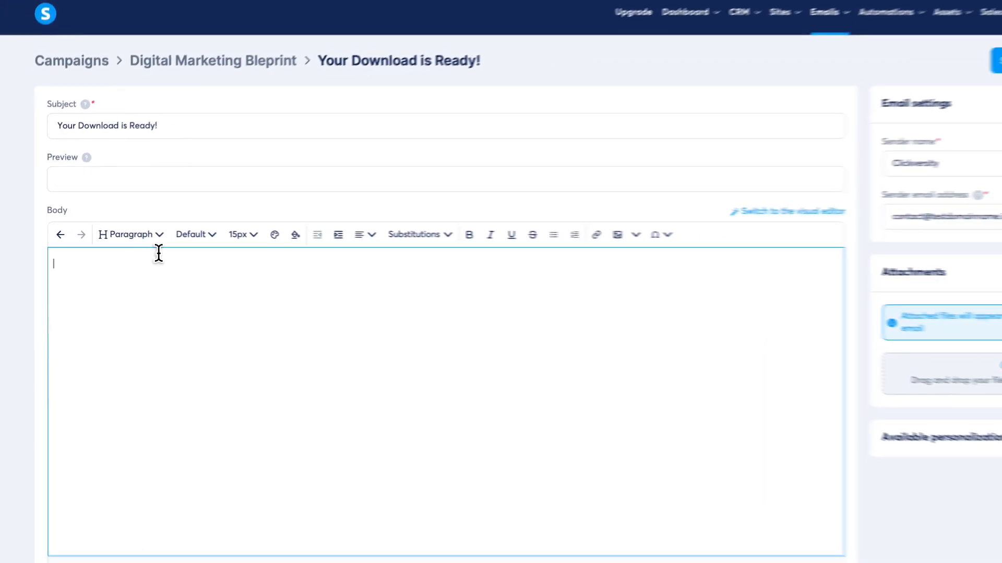
text(Hey, )
text(thank you )
text(for purs)
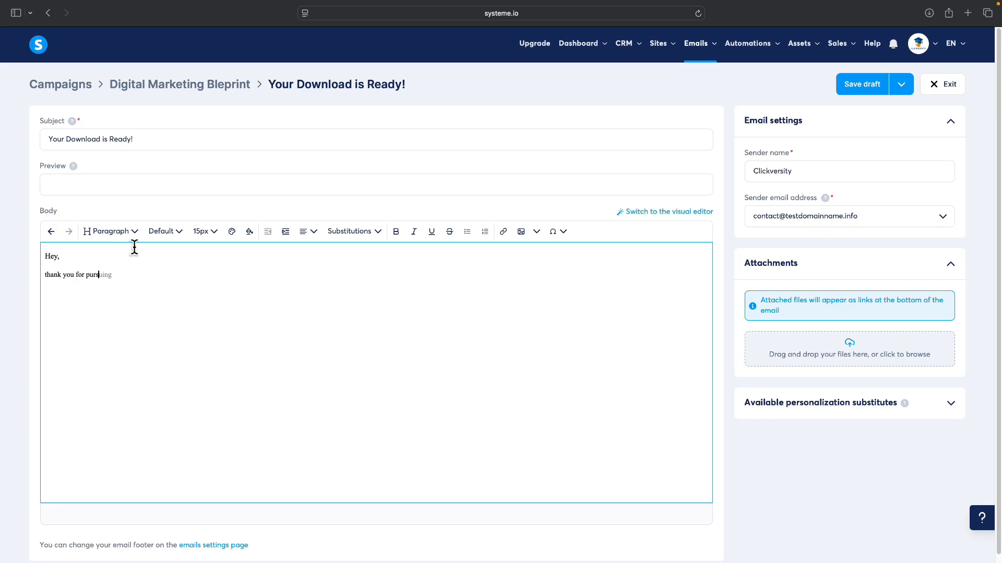
key(BackSpace)
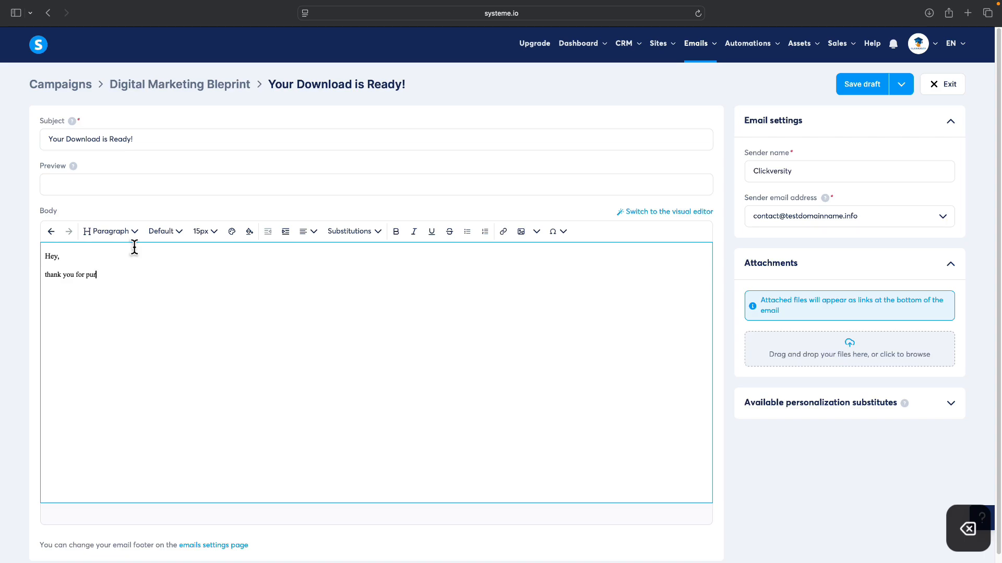
text(chase)
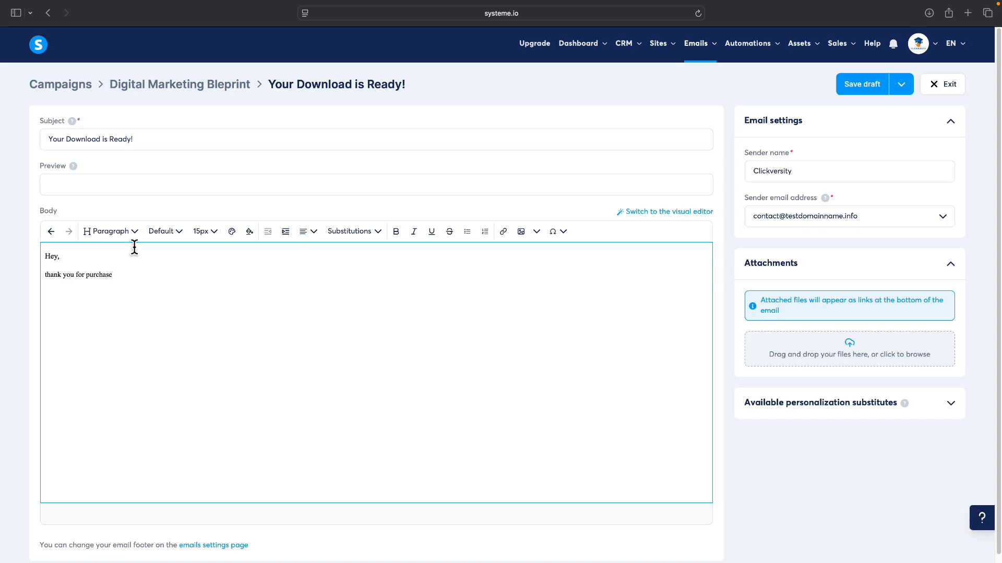
text(! Here’s your ebook.)
Step: Link 'Here’s your ebook' to the Blueprint cover file, then save and publish the email
drag(117, 274, 168, 275)
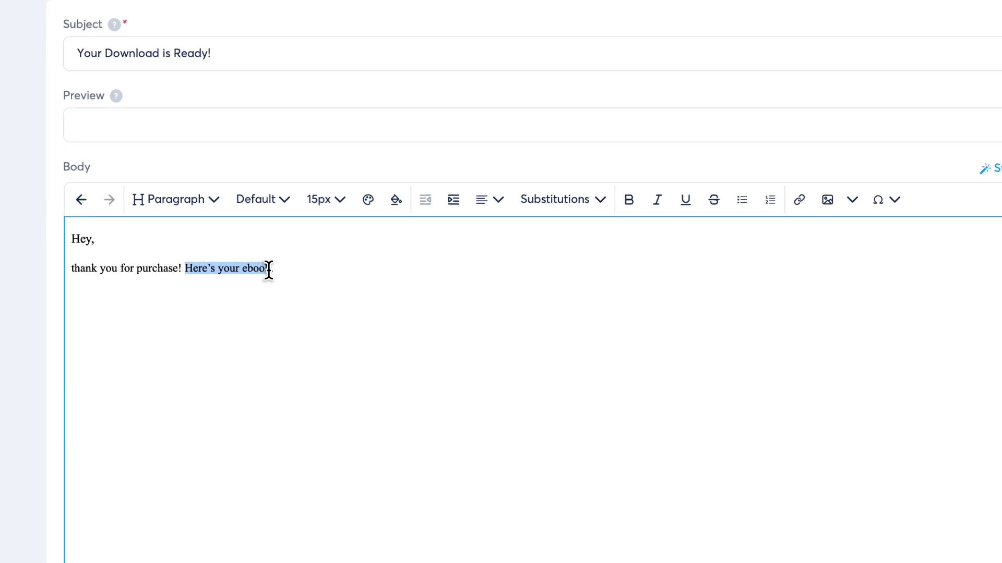
drag(268, 270, 318, 292)
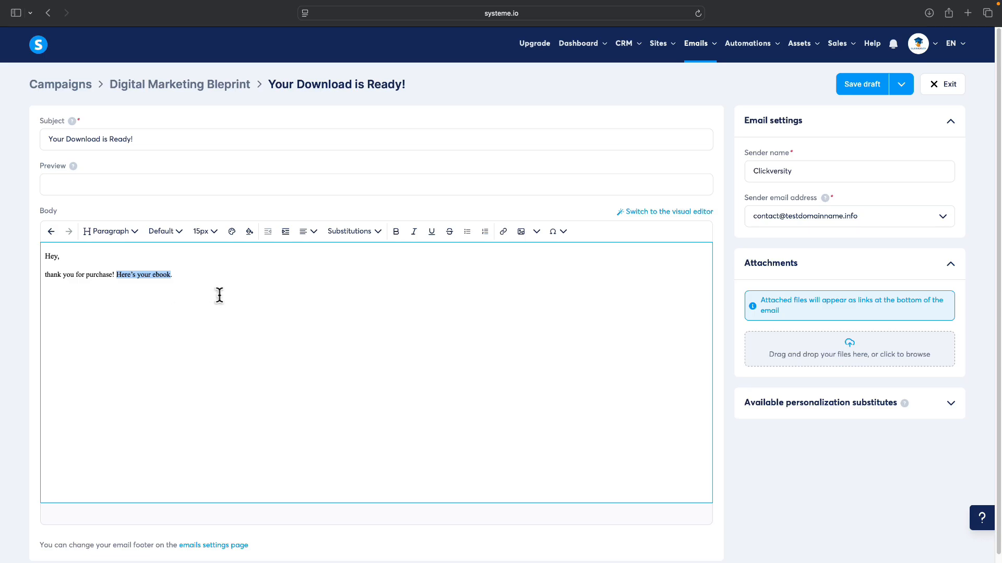
click(503, 232)
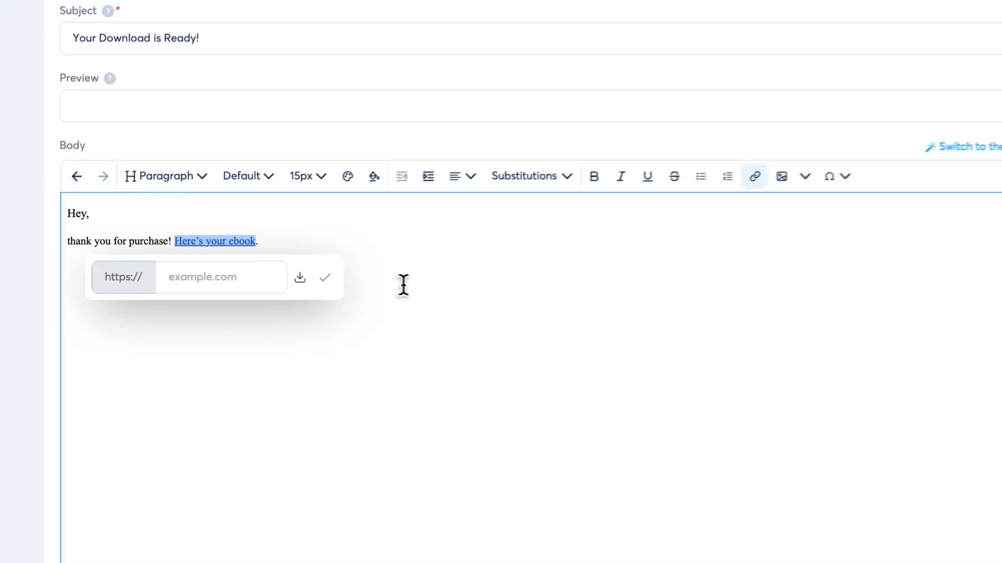
click(451, 307)
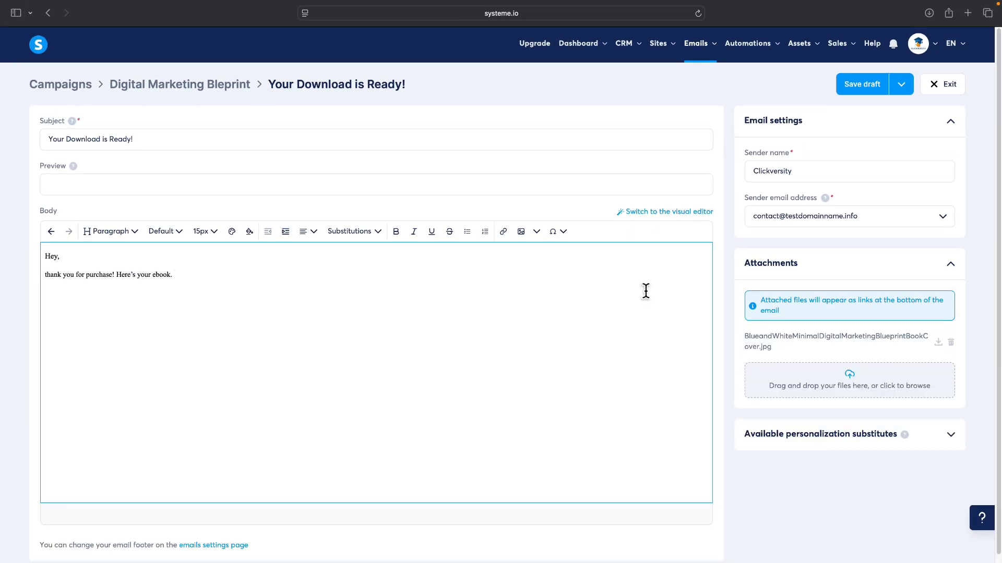
click(909, 86)
click(837, 111)
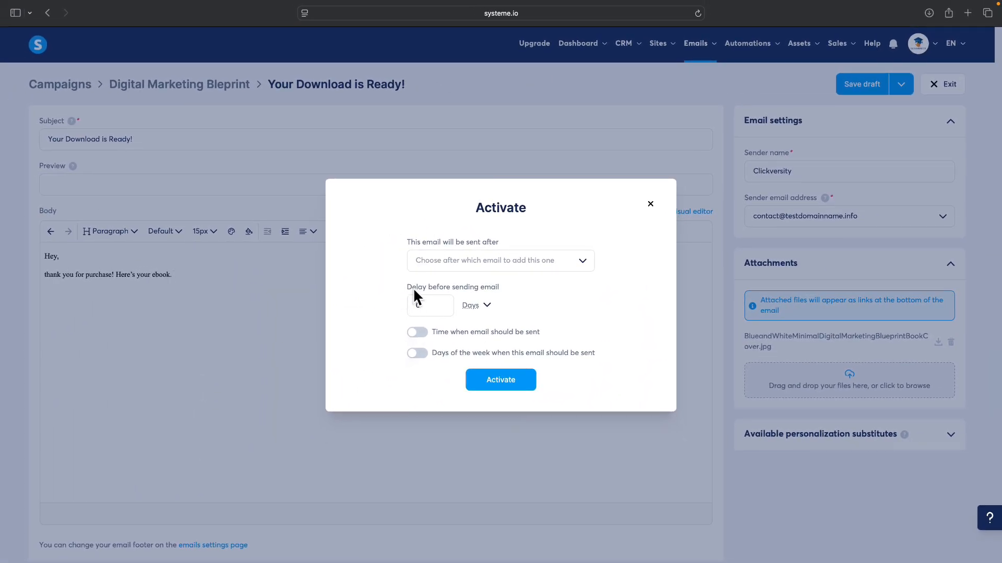
Step: Activate the email with no sending delay in days, save it, and exit to the campaign
click(483, 308)
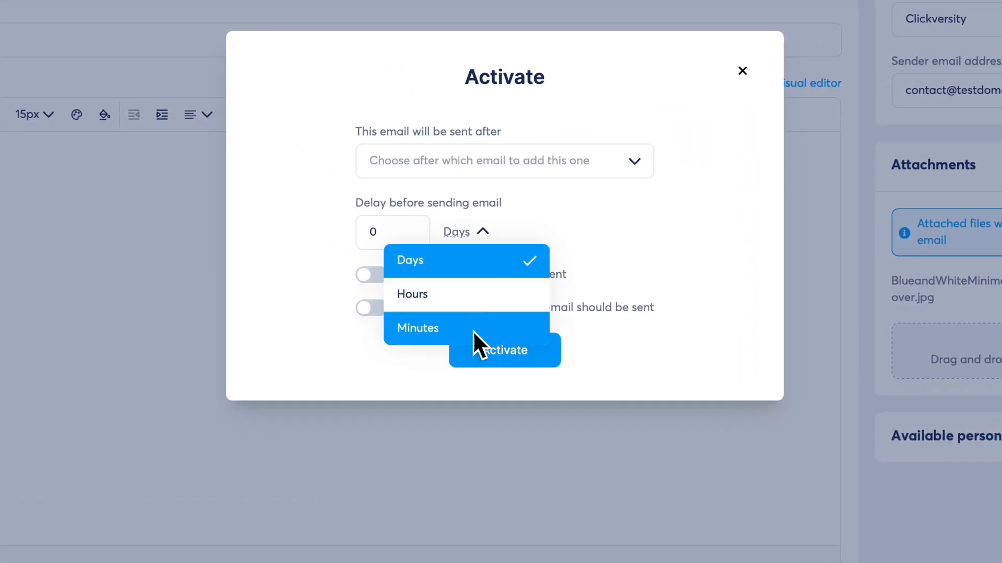
click(623, 263)
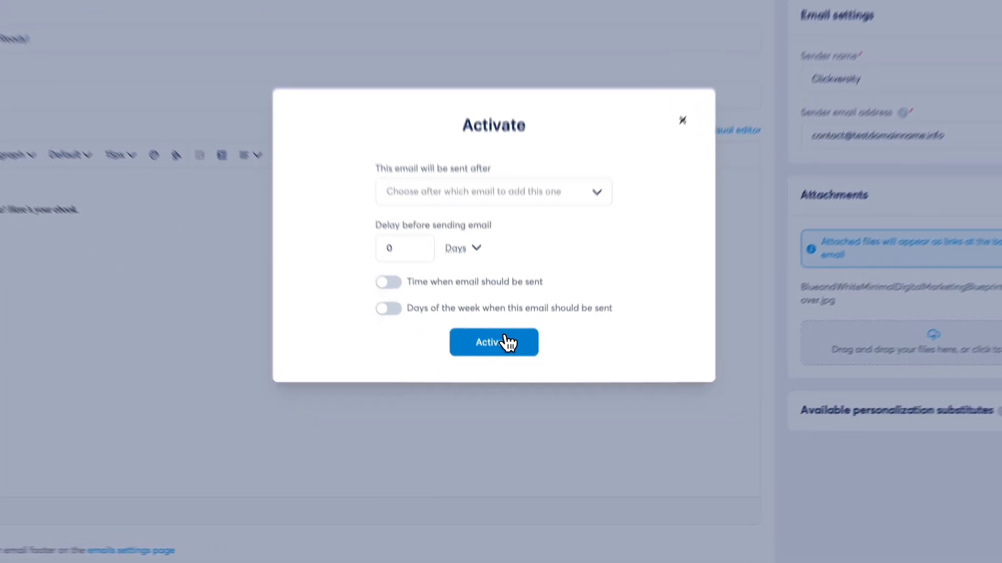
click(509, 380)
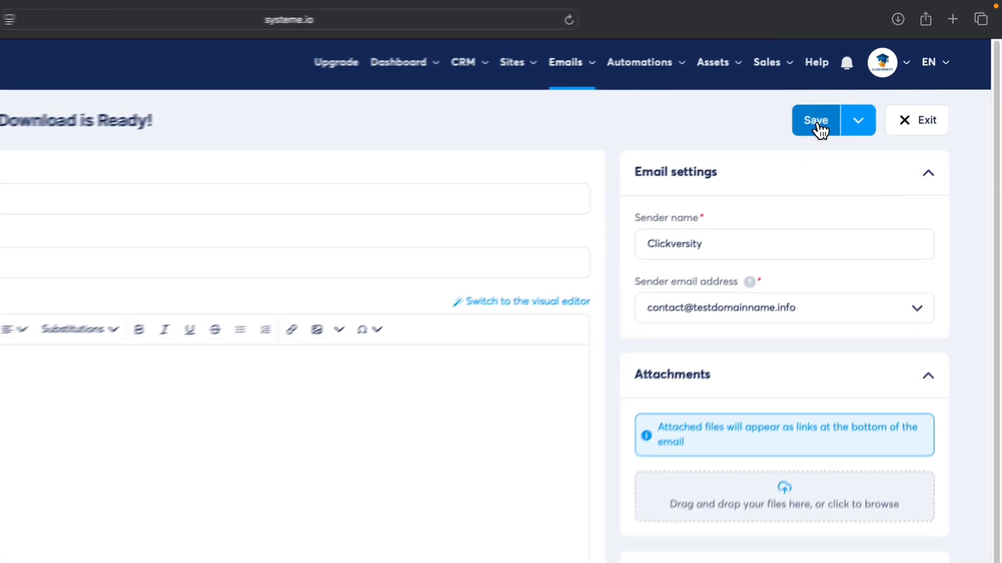
click(882, 76)
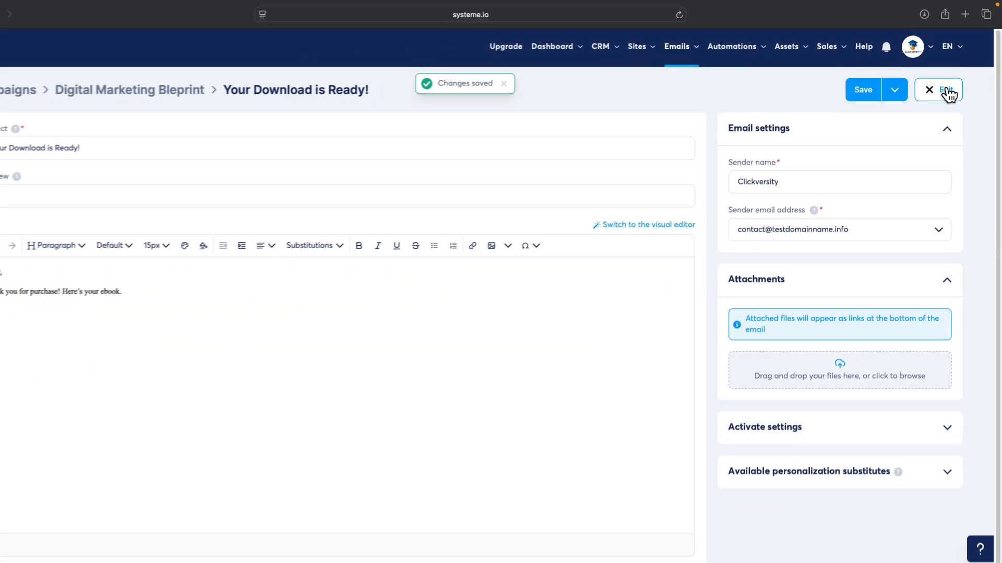
click(922, 131)
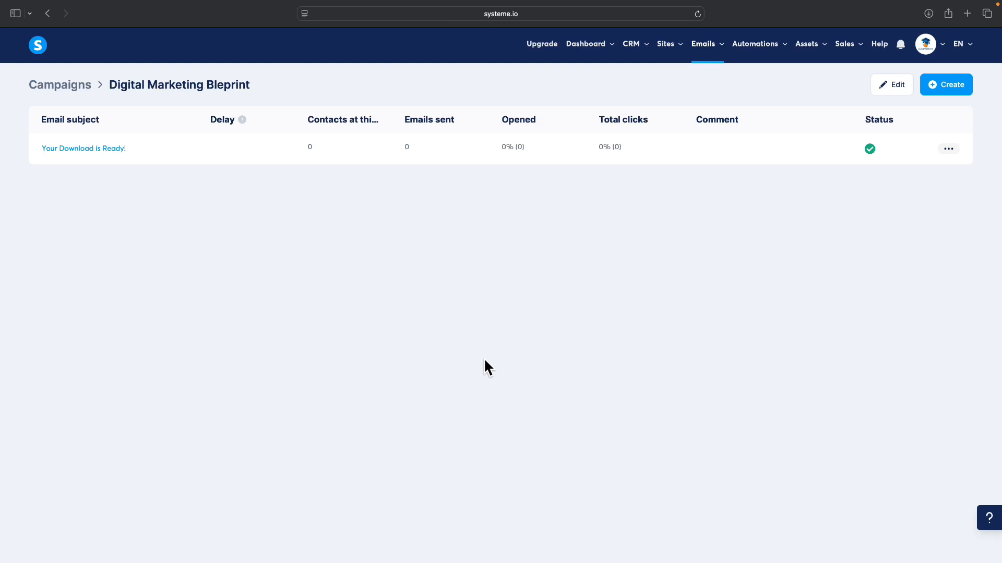
Step: From Sites > Sales funnels, add a new automation rule on the Sales Funnel's Order Form step
mouse_move(666, 60)
click(673, 89)
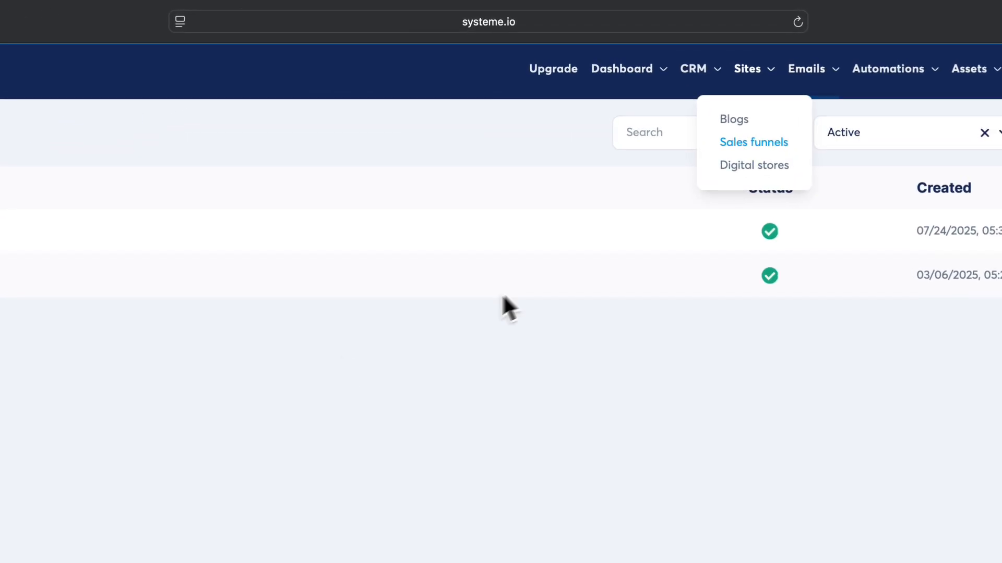
click(110, 208)
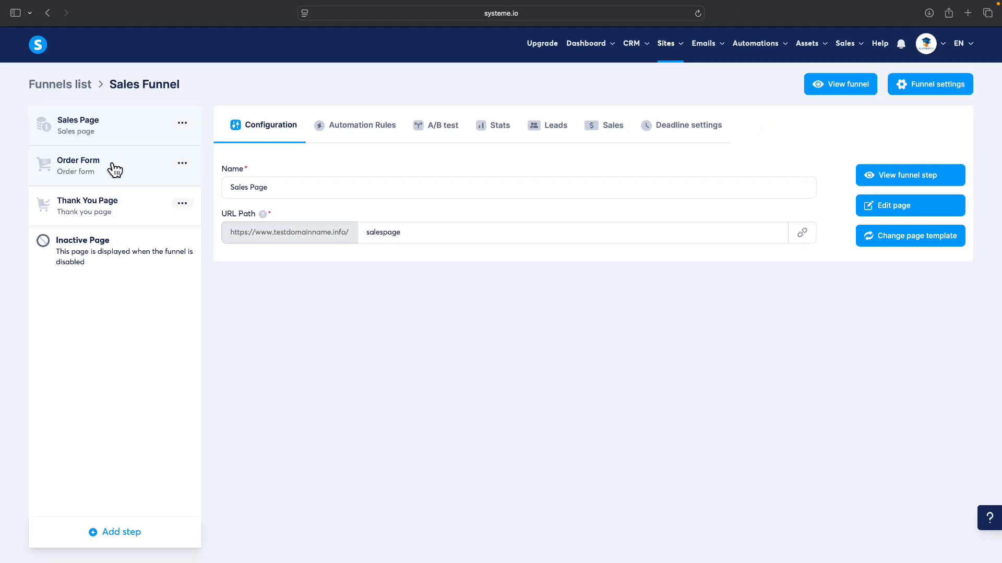
click(115, 170)
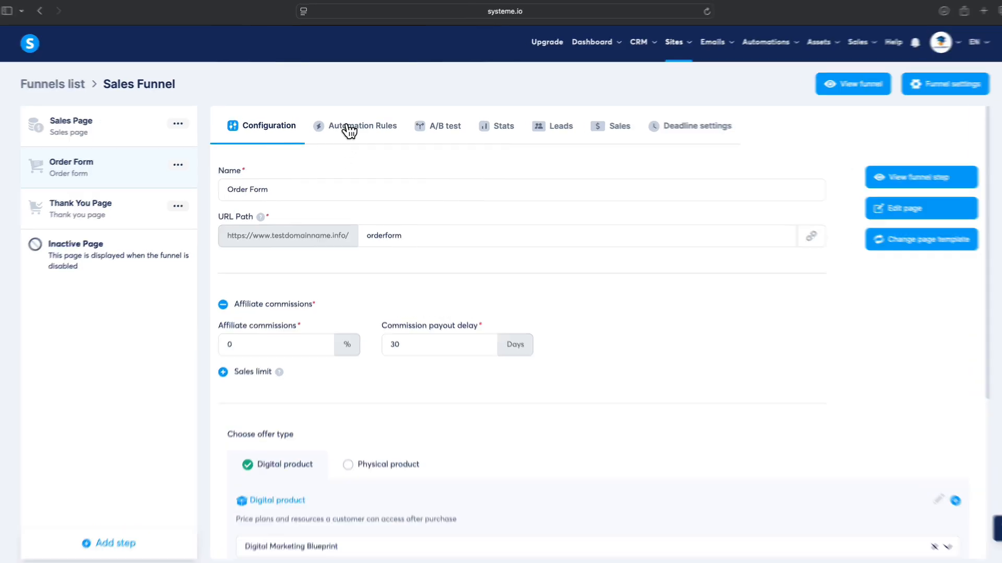
click(348, 129)
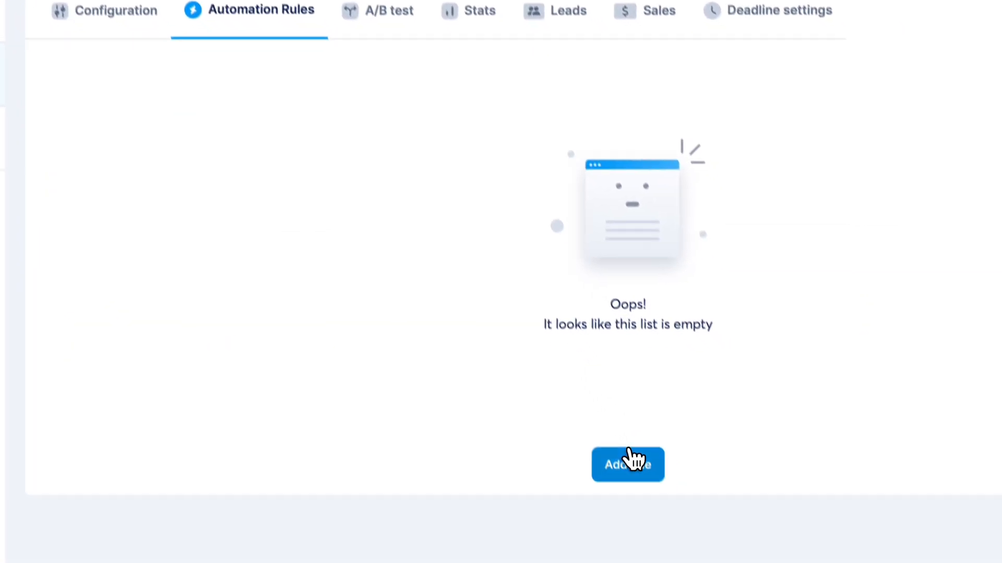
click(603, 428)
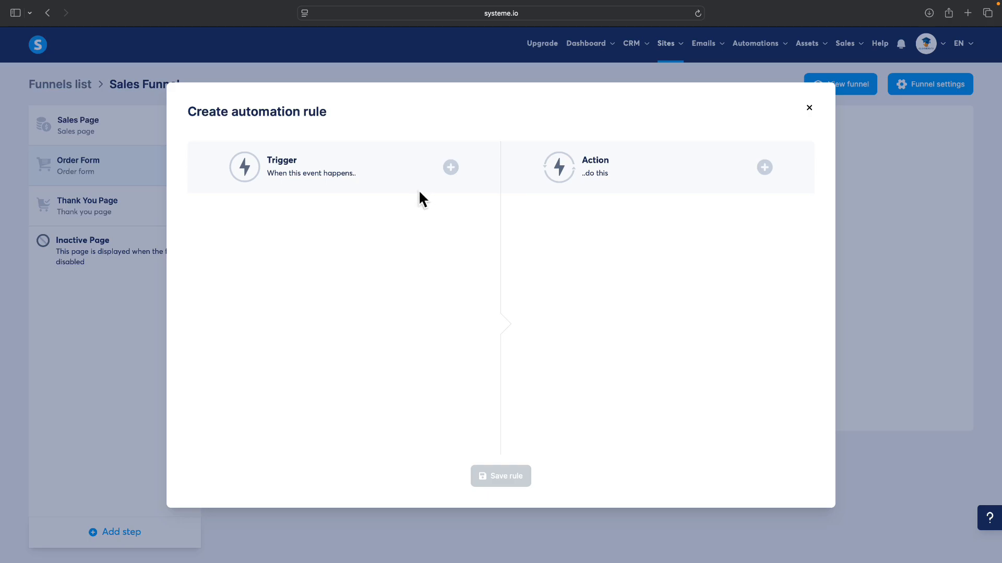
Step: Set the rule's trigger to New sale on the Sales Funnel's Order Form
click(450, 168)
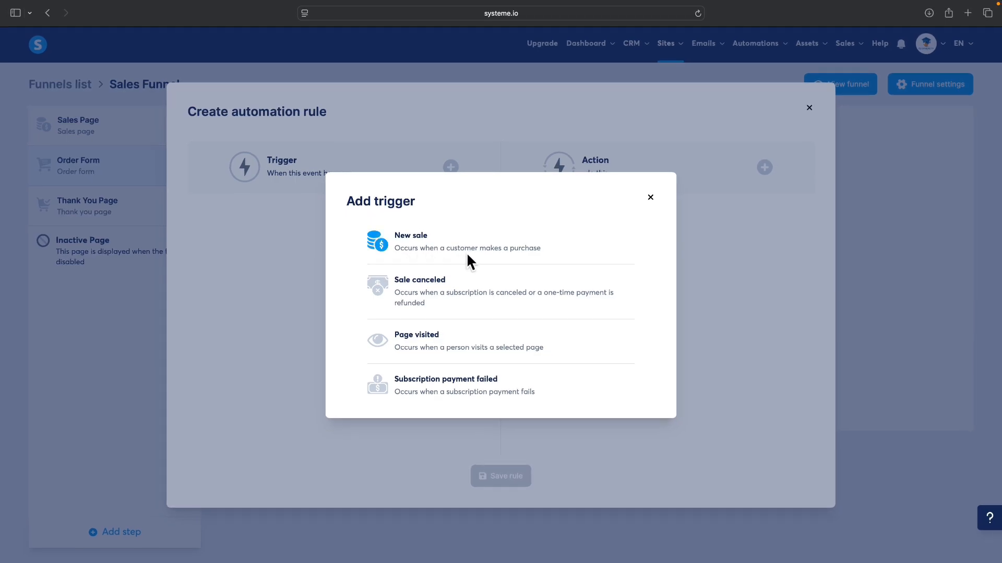
click(405, 245)
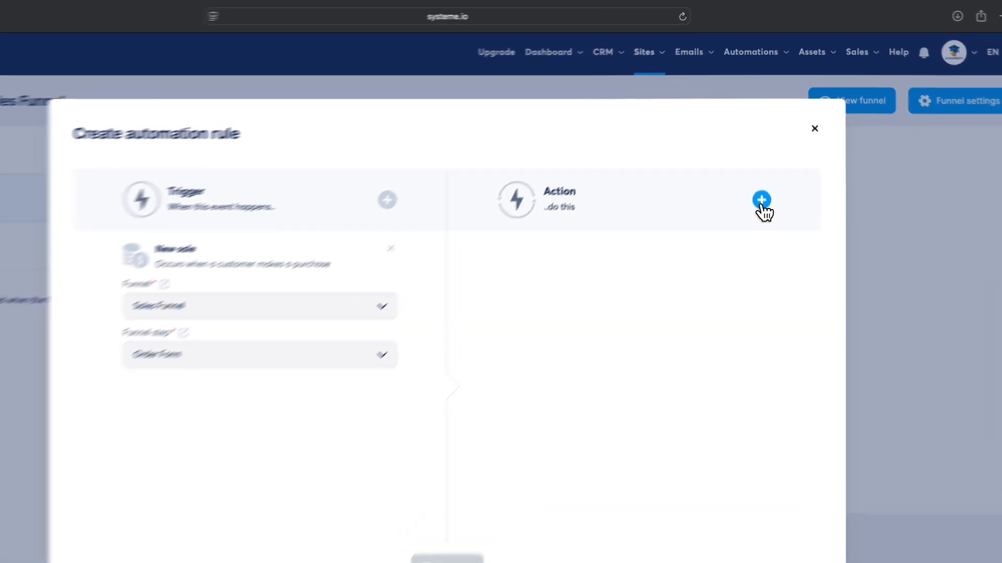
right_click(762, 168)
click(761, 168)
Step: Add a Subscribe to campaign action for Digital Marketing Bleprint and save the rule
click(756, 266)
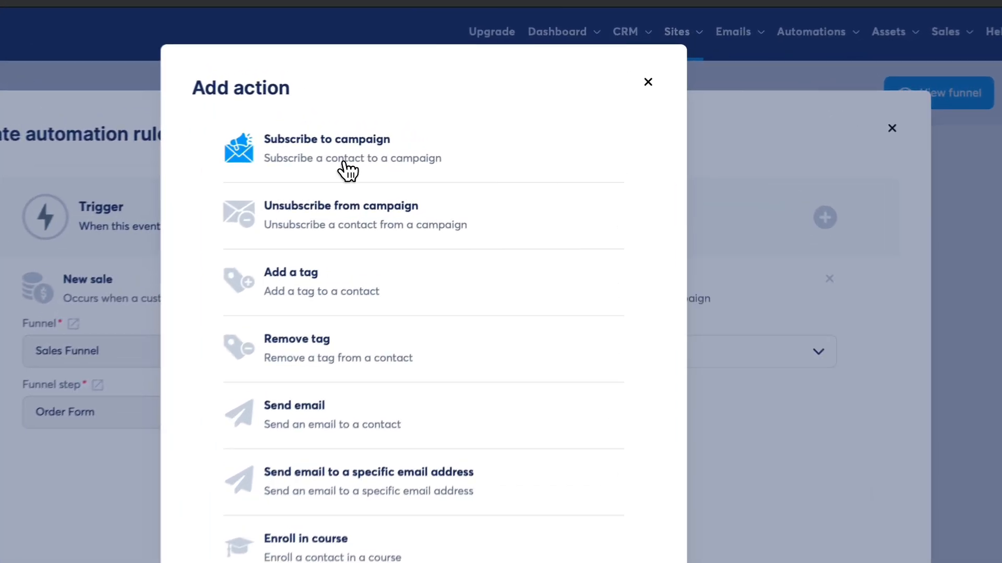
click(446, 137)
click(665, 259)
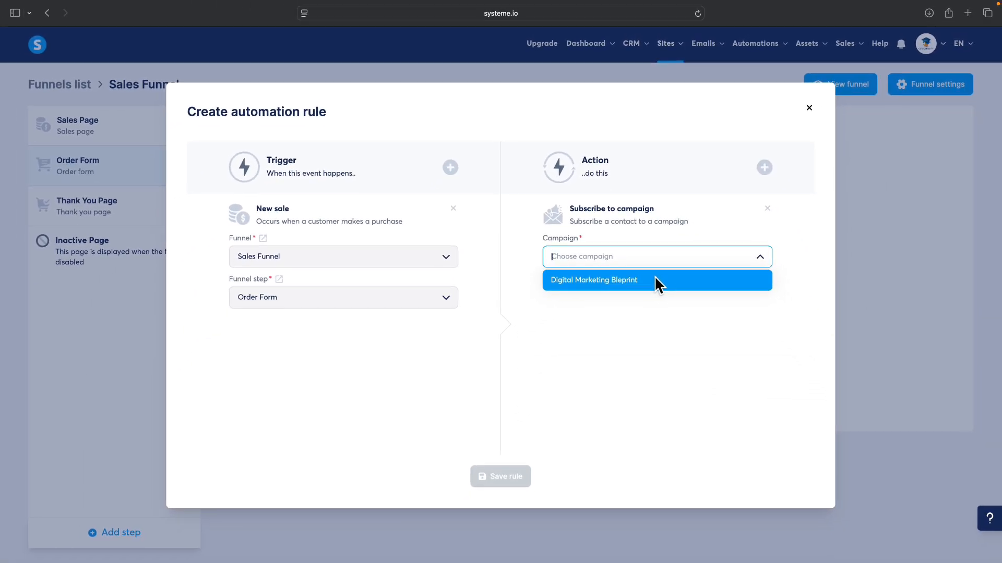
click(655, 281)
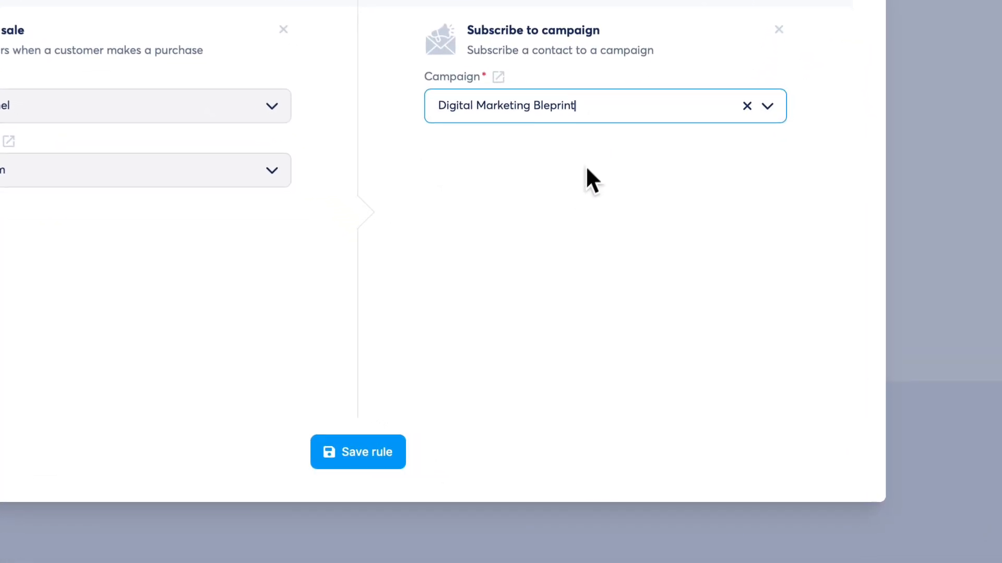
click(391, 452)
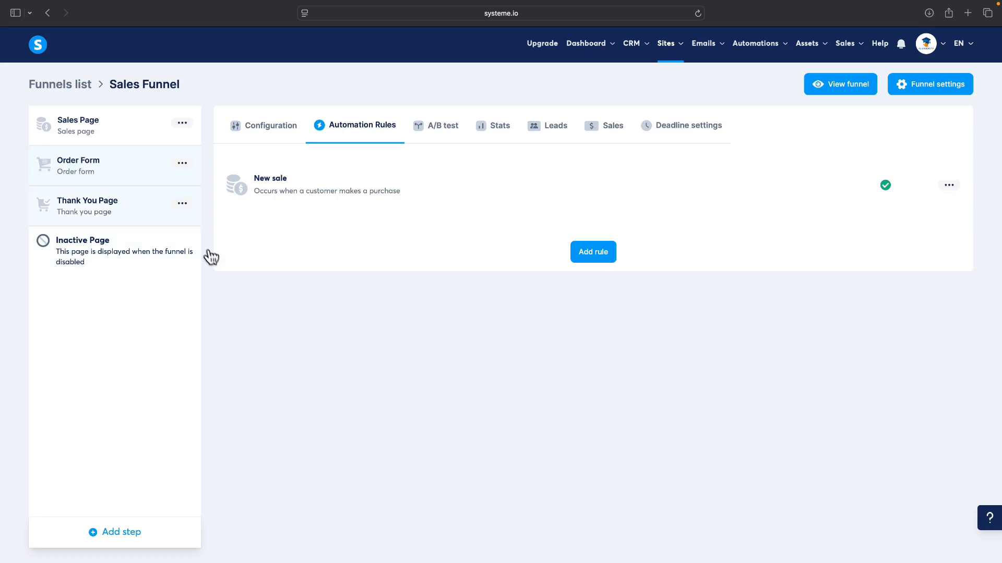
click(131, 135)
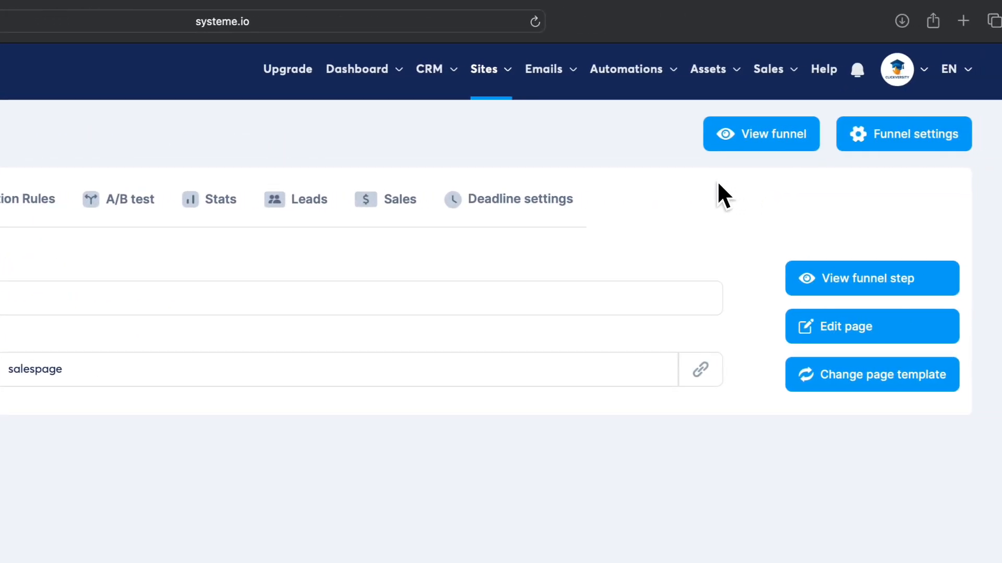
Step: View the live funnel in a new tab and continue to the order form via Buy the Book
click(850, 145)
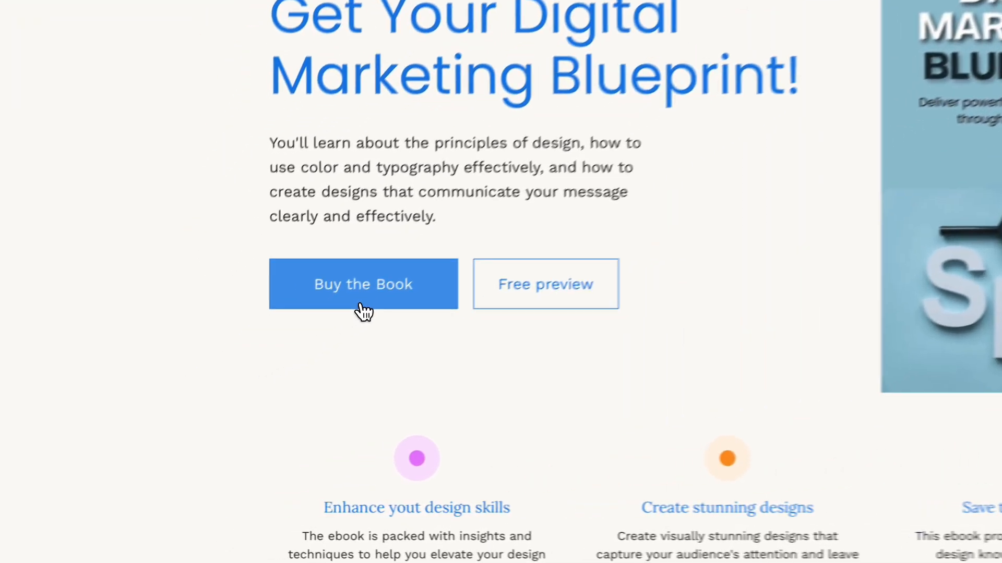
click(248, 375)
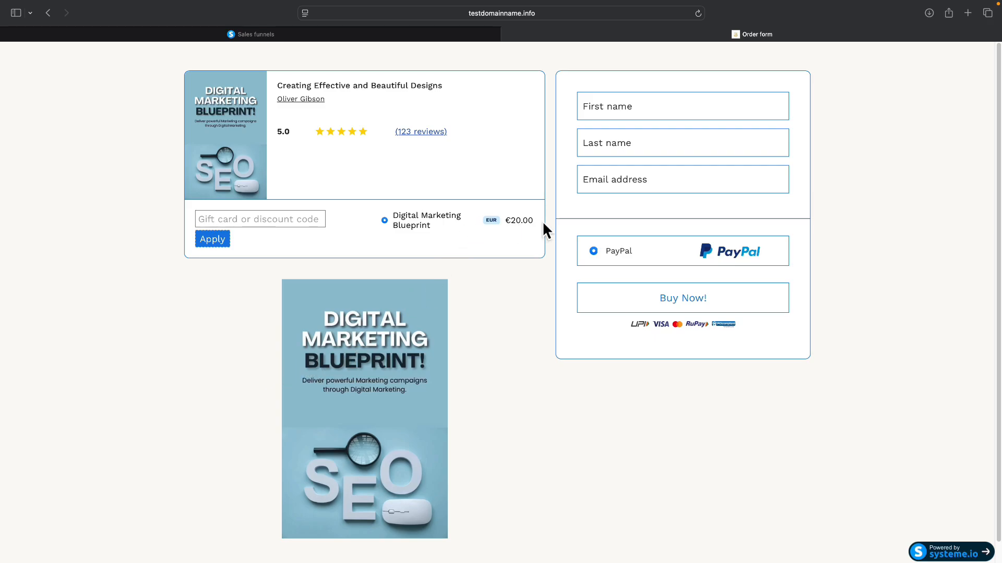
Step: Enter the buyer's first name, last name and e-mail address on the order form
click(630, 107)
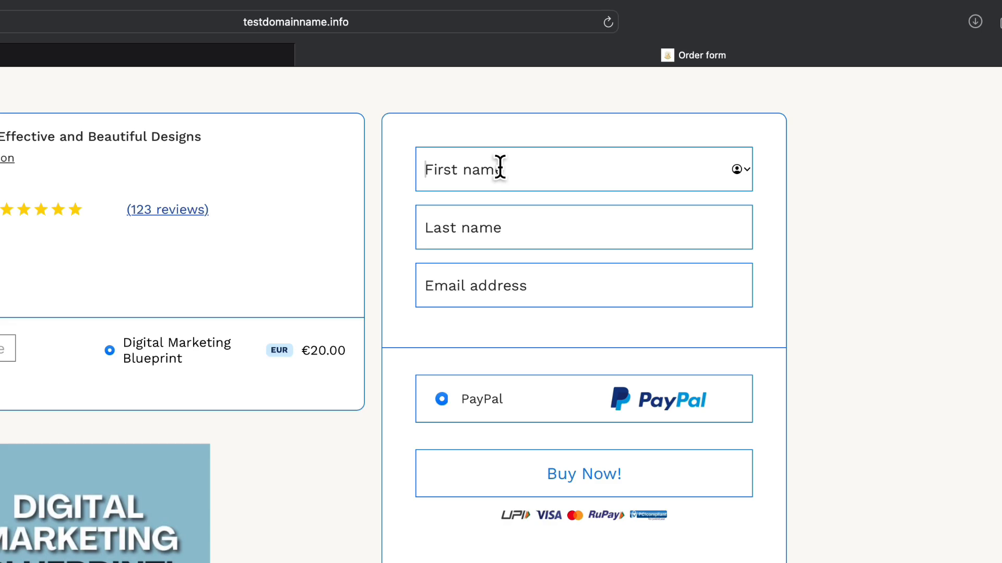
text(John)
key(Tab)
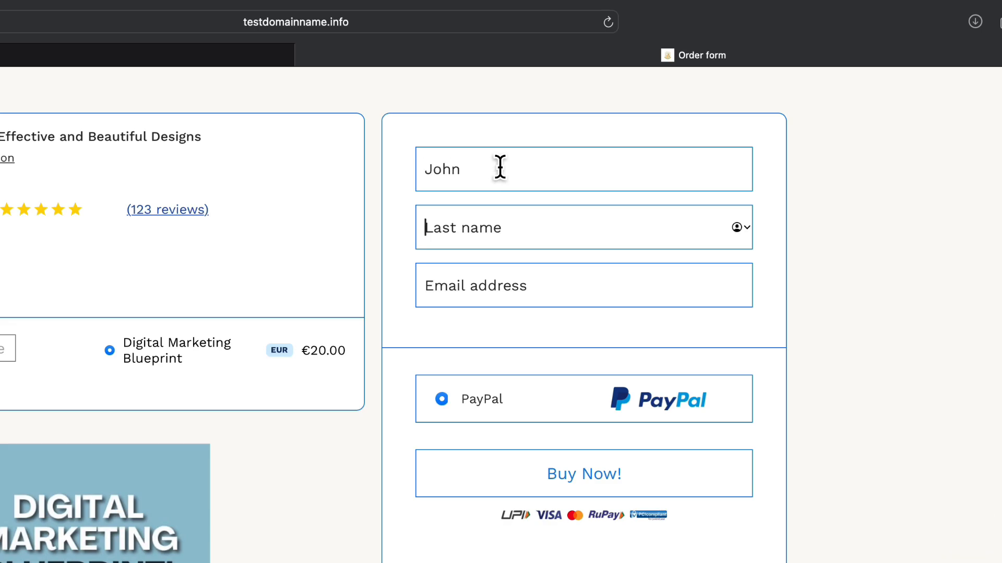
text(Clickverrs)
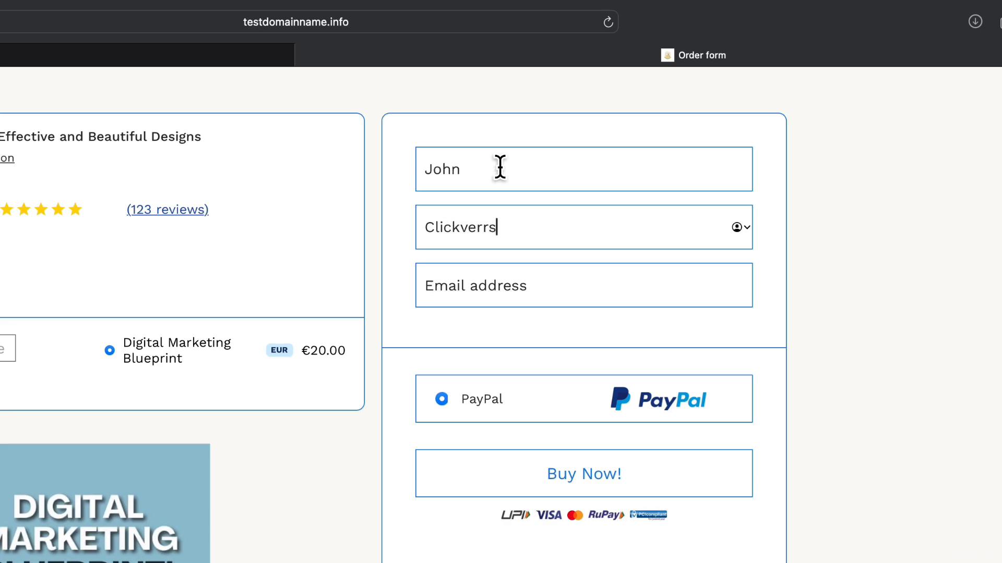
key(BackSpace)
key(BackSpace)
text(sity)
key(Tab)
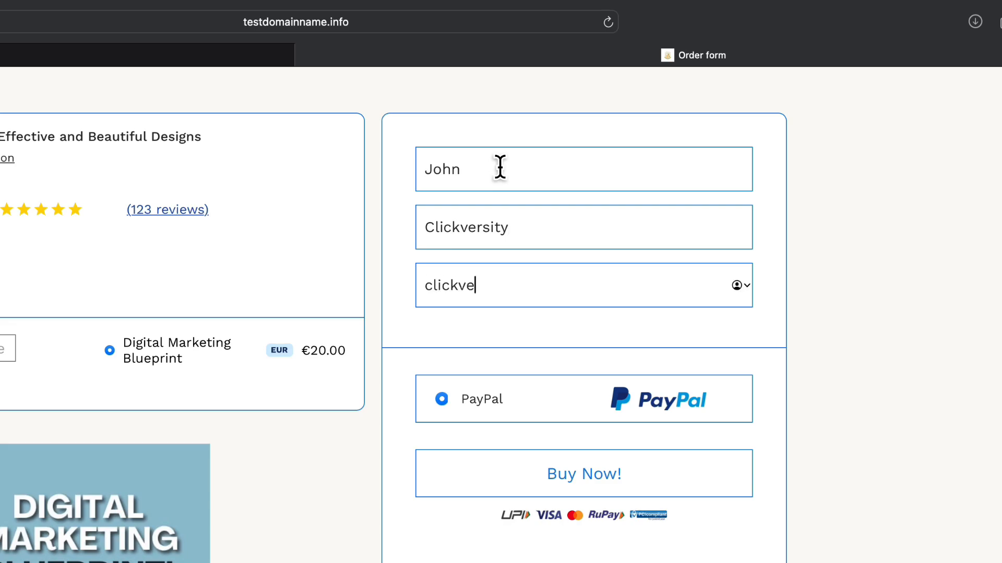
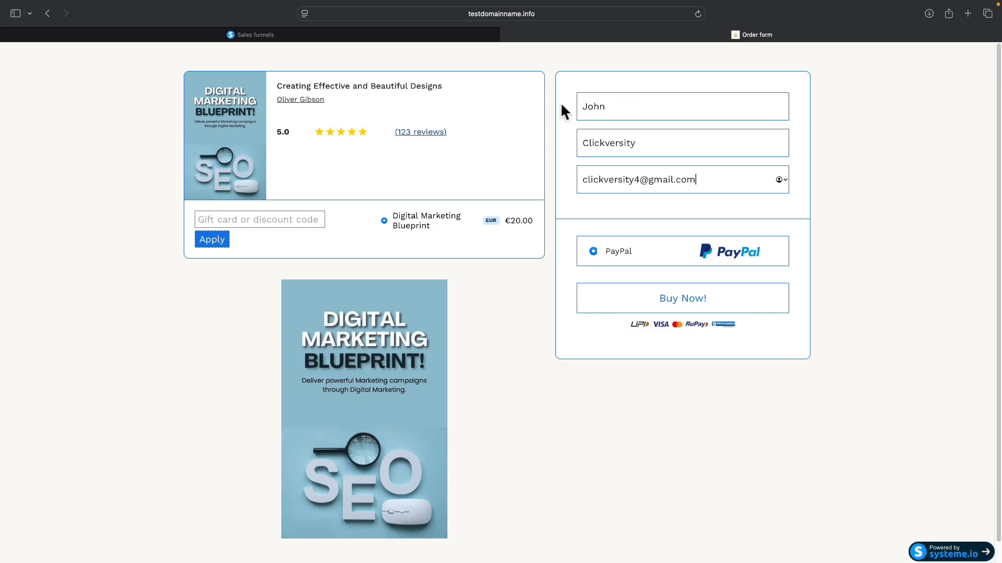
Step: Apply coupon OFF100 to bring the total to €0.00, then place the order
click(253, 220)
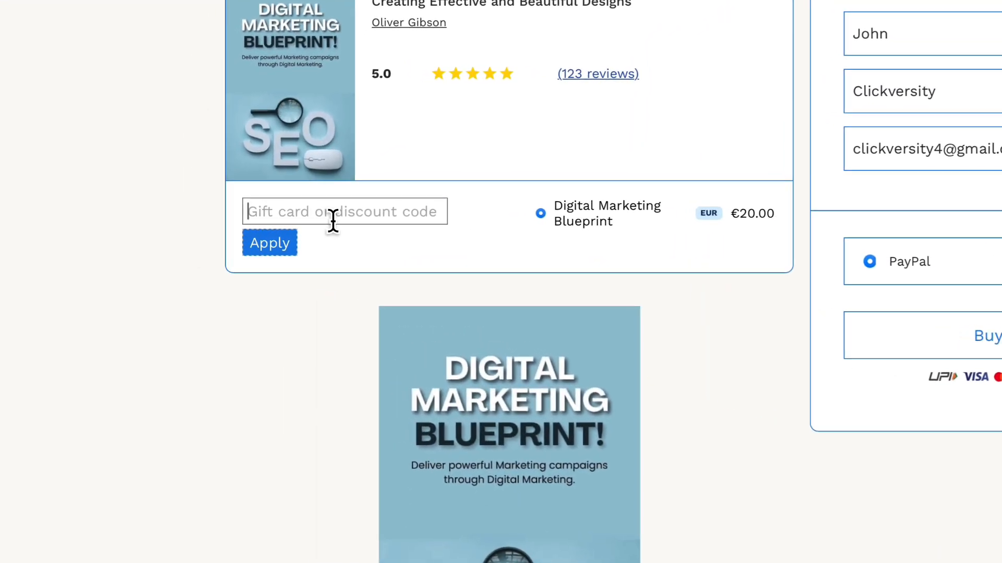
text(OFF100)
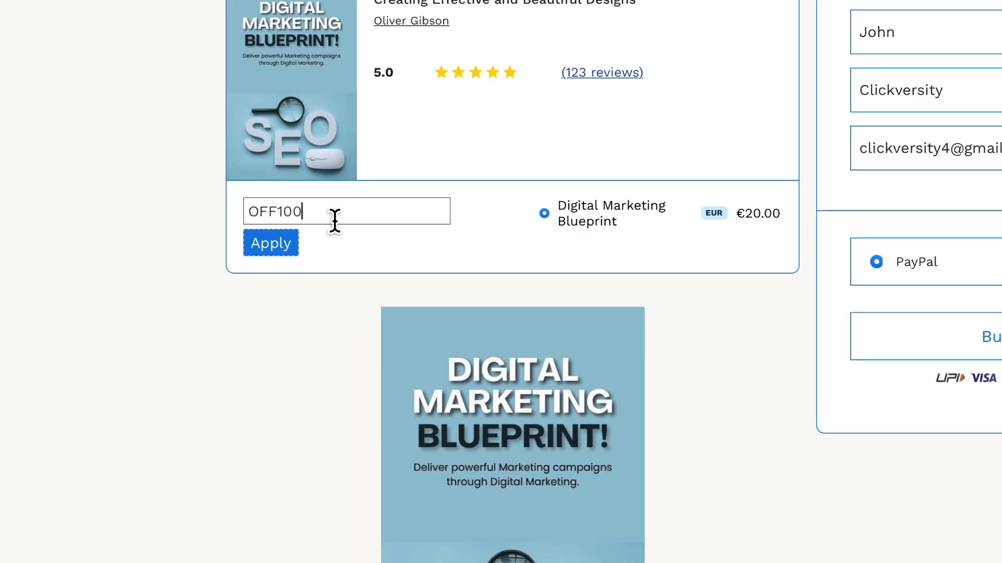
click(262, 250)
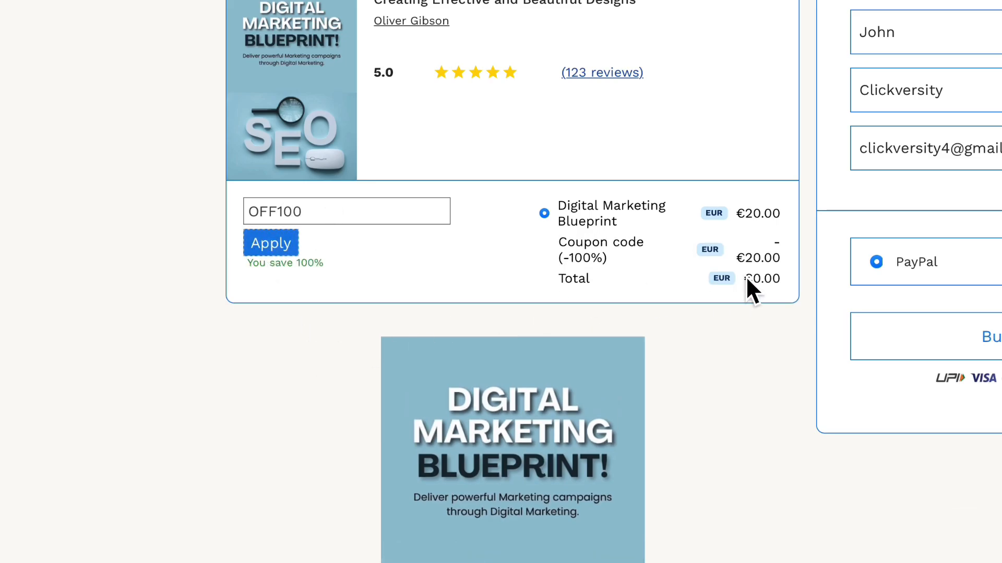
drag(559, 242, 635, 252)
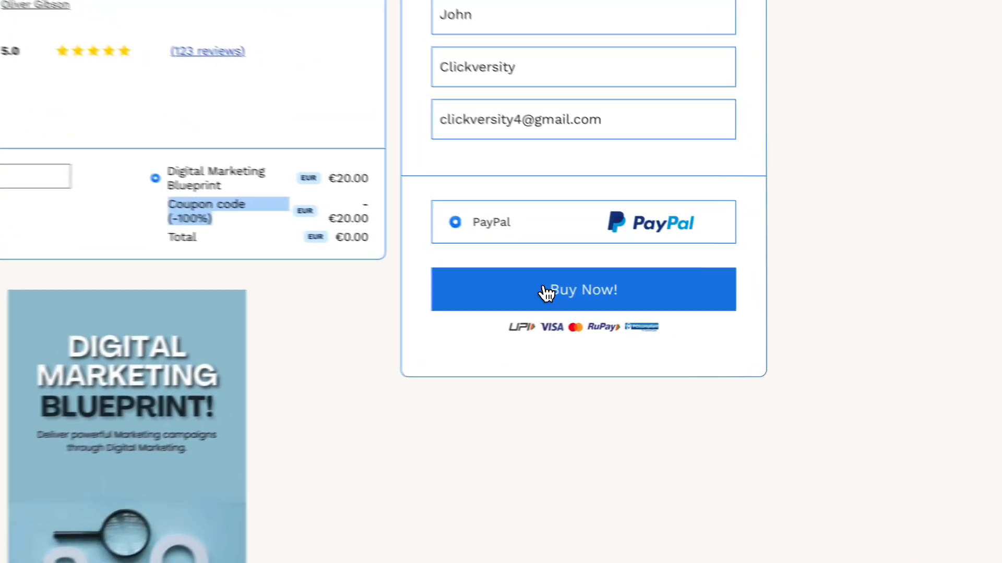
click(547, 293)
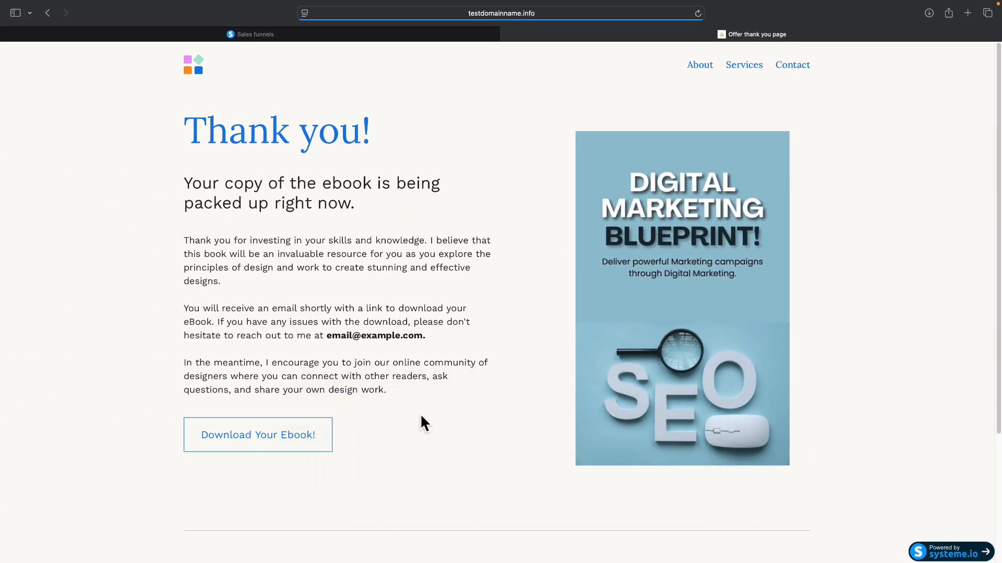
Step: Complete the free Buy Now! purchase to land on the Thank you page
click(267, 436)
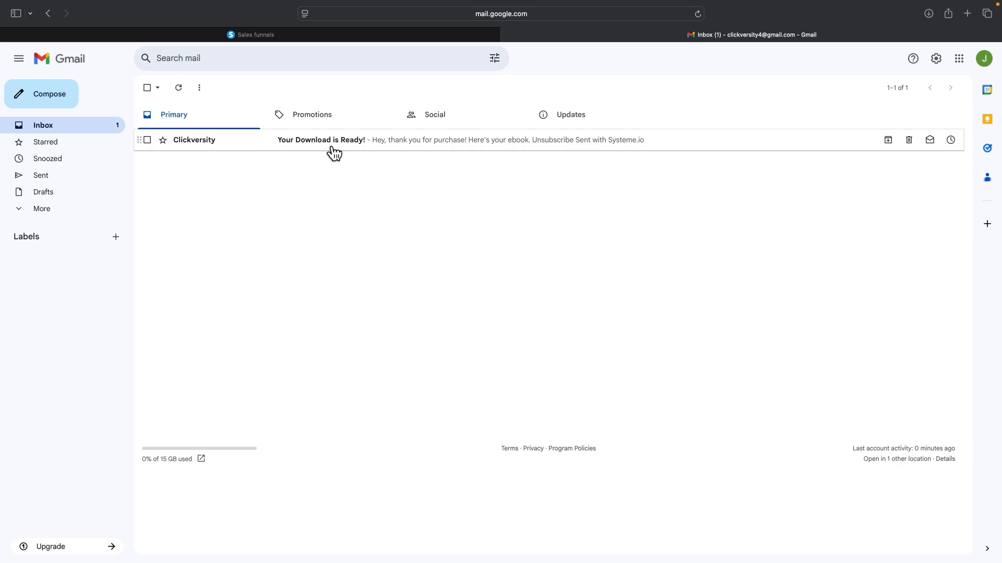
Step: Open the 'Your Download is Ready!' email and highlight its 'Here's your ebook' link text
click(332, 151)
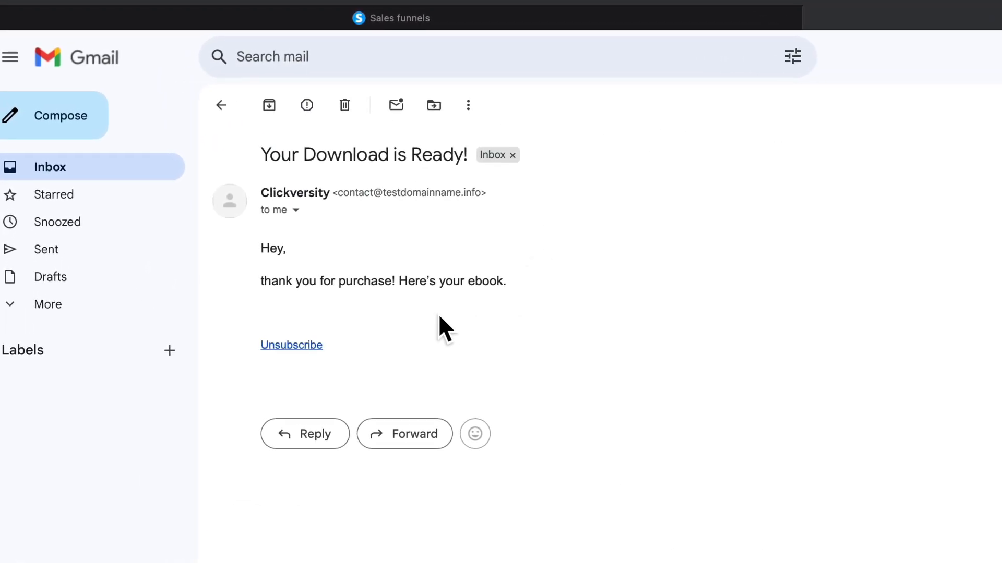
drag(399, 282, 504, 283)
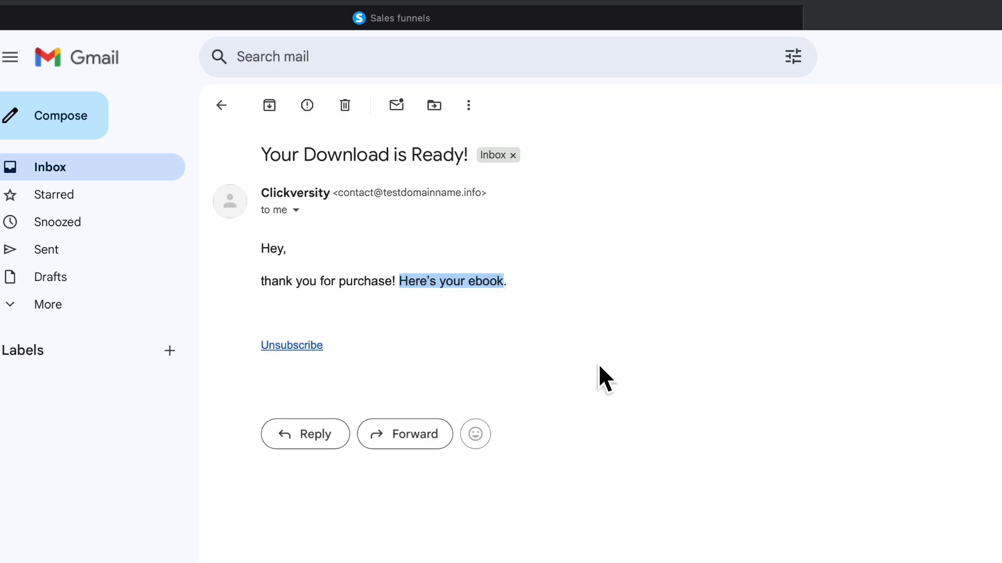